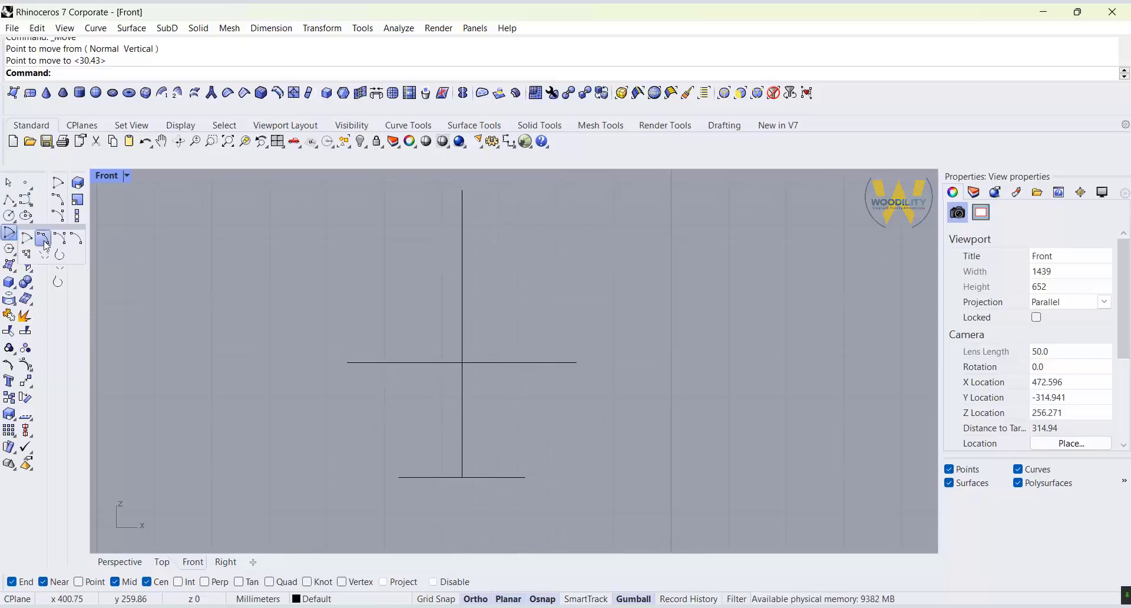
# Draw an arc from beside the vertical line's top to the base line's right end, passing through the horizontal line's right end.
pyautogui.click(41, 237)
pyautogui.click(484, 203)
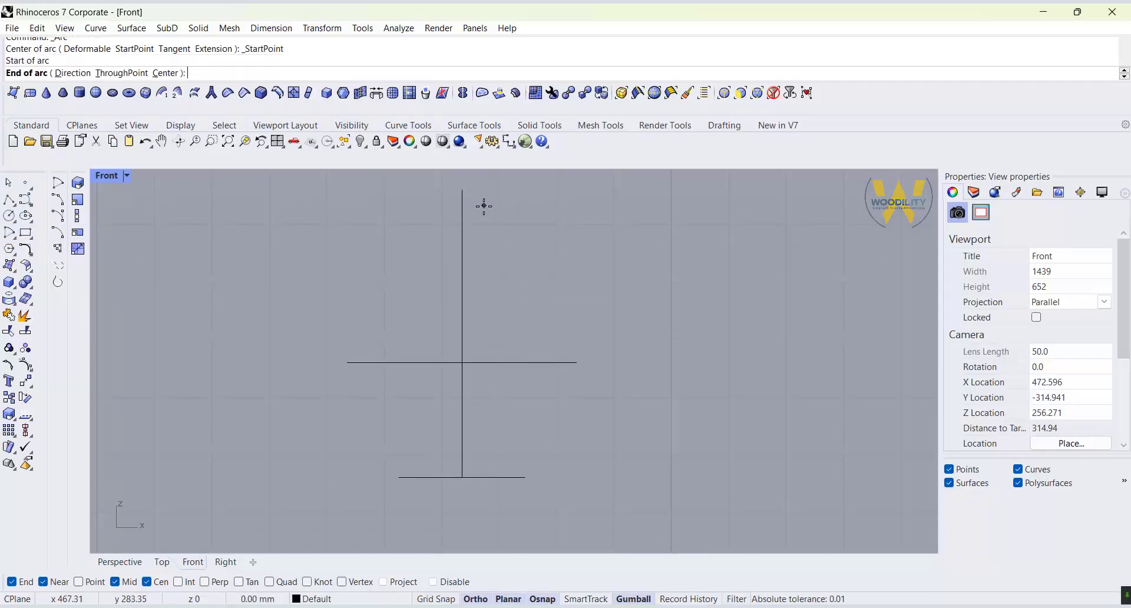
pyautogui.click(525, 477)
pyautogui.click(577, 362)
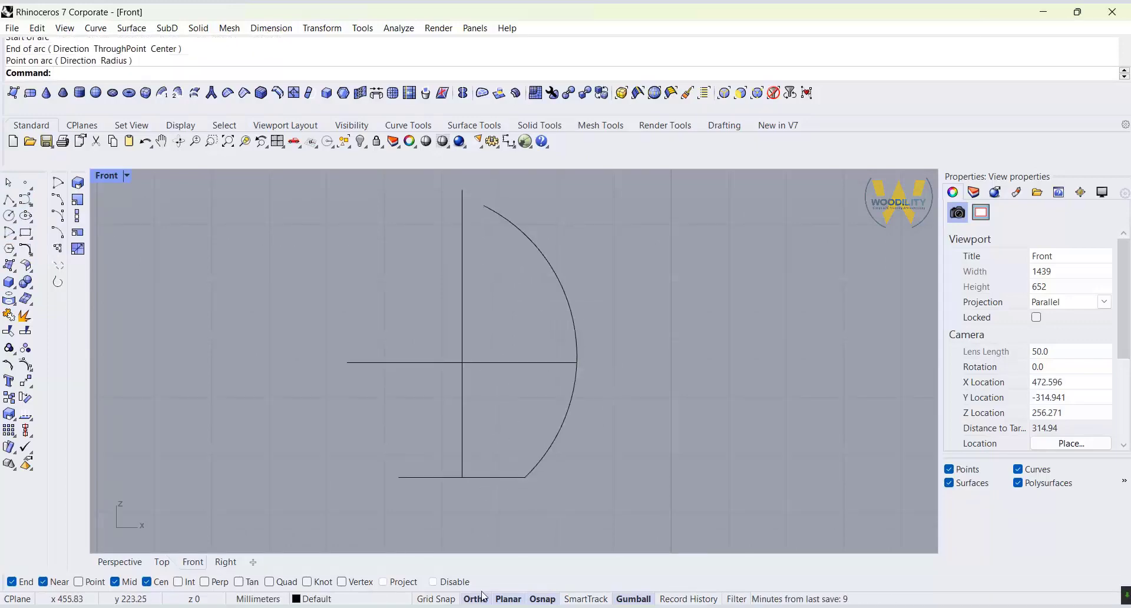
# Mirror the arc across the vertical centre line, keeping the original.
pyautogui.moveTo(560, 395); pyautogui.dragTo(570, 419, button='right')
pyautogui.click(589, 364)
pyautogui.write('mirror')
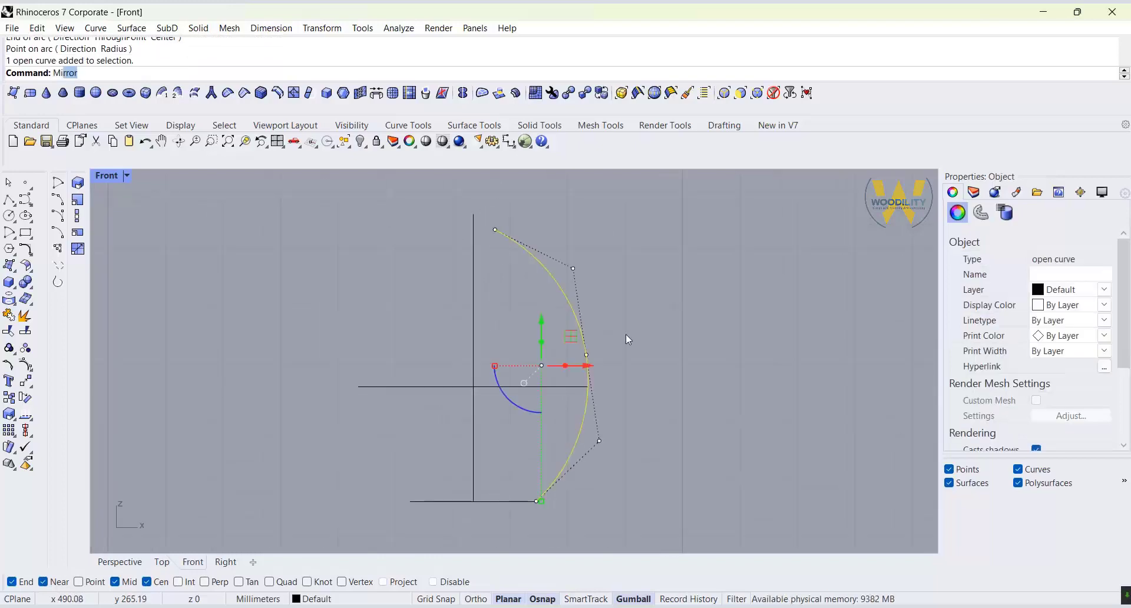
pyautogui.press('Return')
pyautogui.click(473, 223)
pyautogui.click(474, 348)
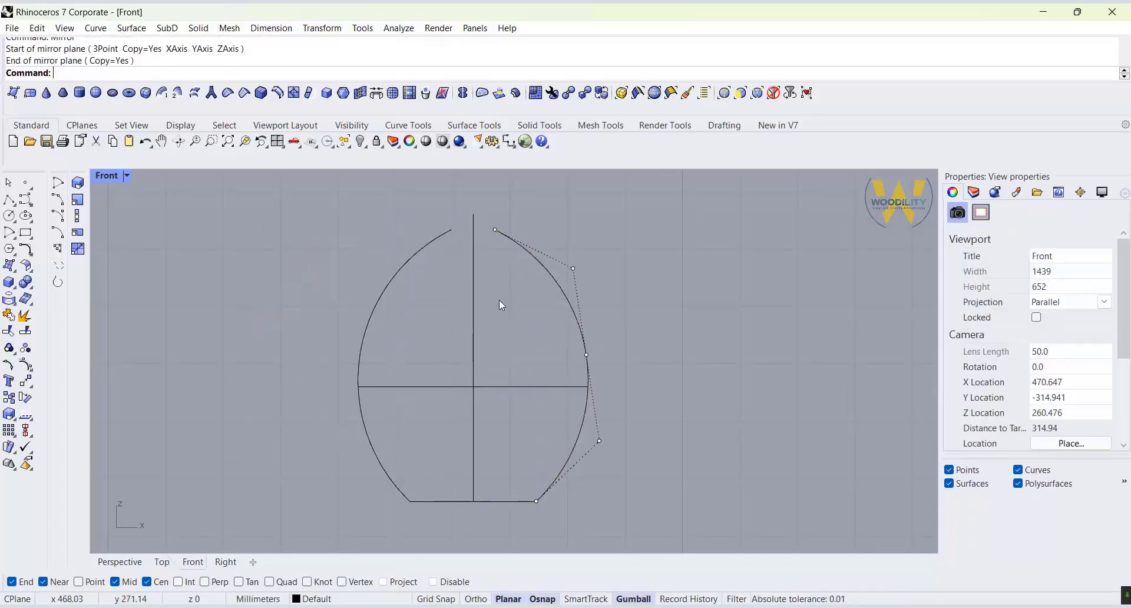
# Close the gap between the upper ends of the two arcs with an adjustable curve blend using Tangency at both ends.
pyautogui.moveTo(499, 305); pyautogui.dragTo(495, 330, button='right')
pyautogui.click(31, 254)
pyautogui.click(109, 257)
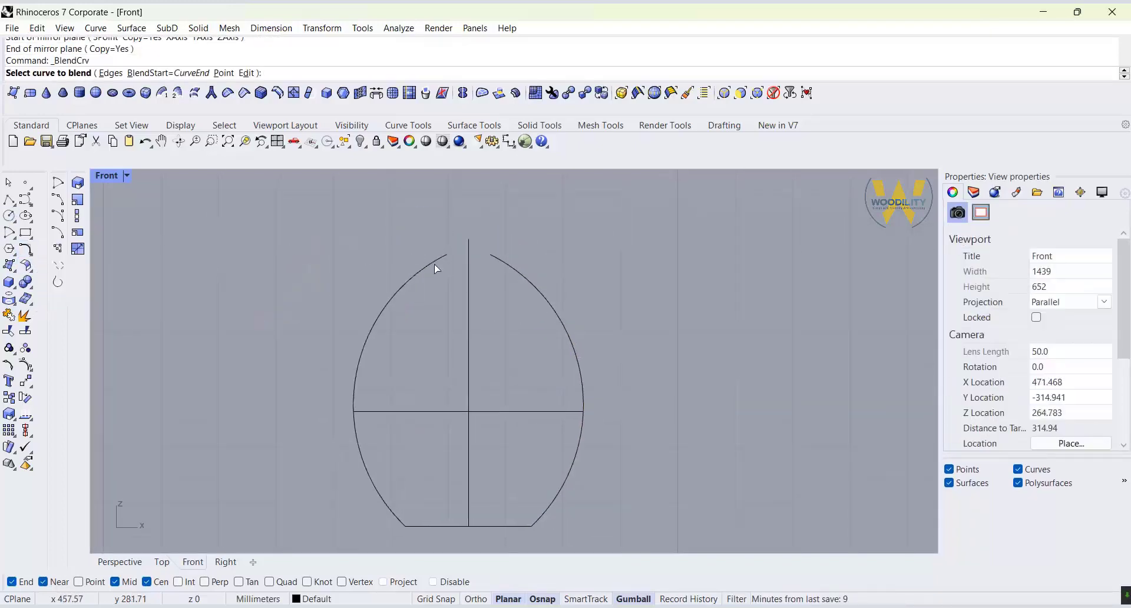
pyautogui.click(435, 261)
pyautogui.click(503, 261)
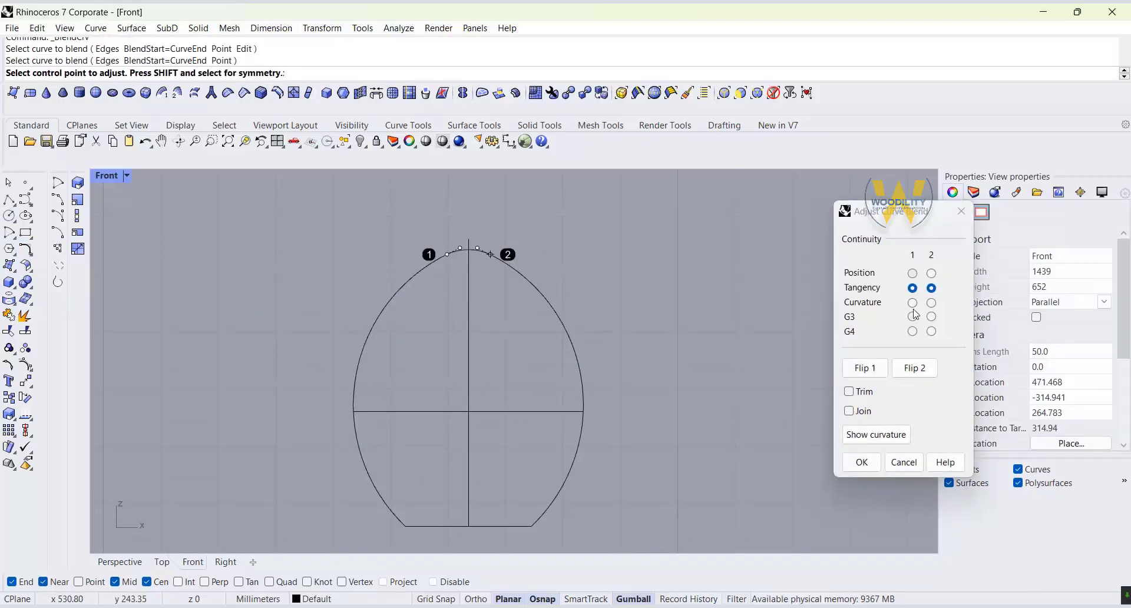
pyautogui.click(932, 302)
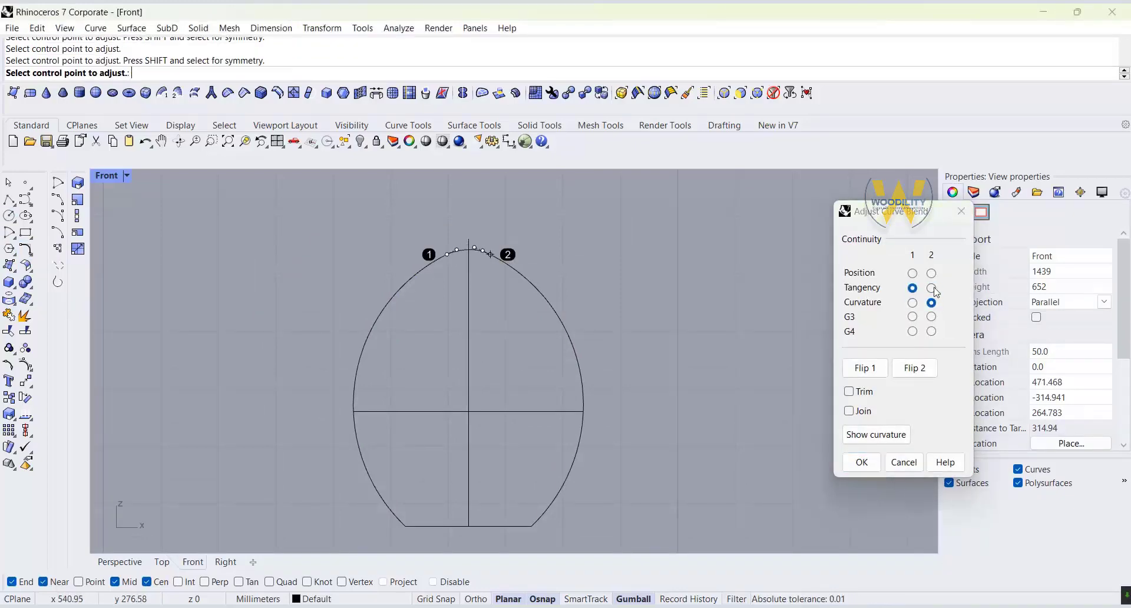
pyautogui.click(933, 288)
pyautogui.click(862, 463)
# Delete the vertical and horizontal guide lines inside the egg outline.
pyautogui.moveTo(535, 307); pyautogui.dragTo(569, 286, button='right')
pyautogui.click(503, 283)
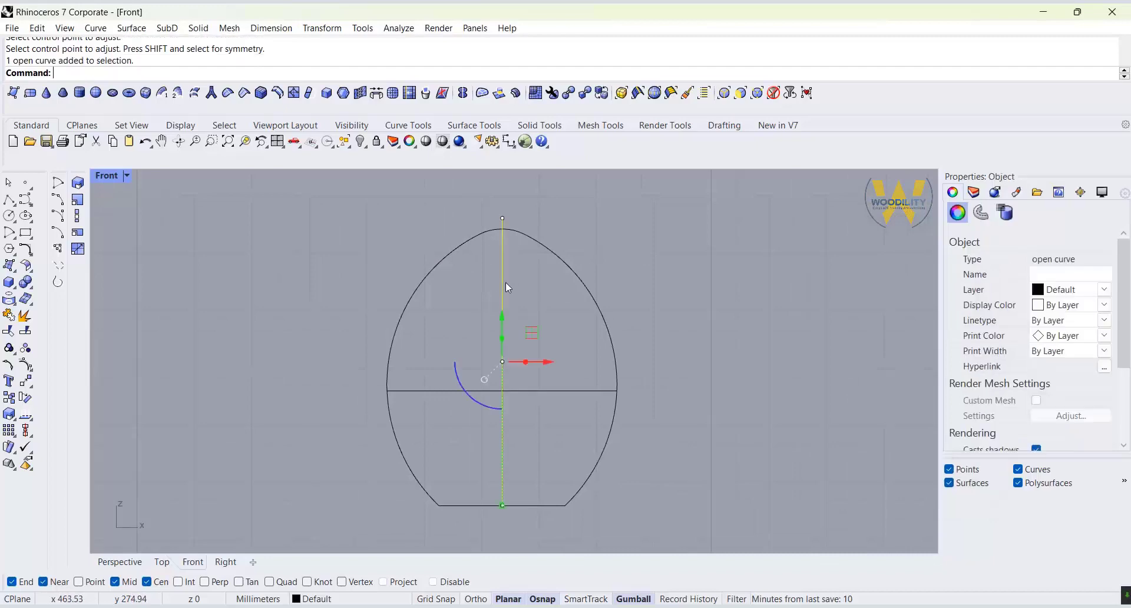
pyautogui.press('Delete')
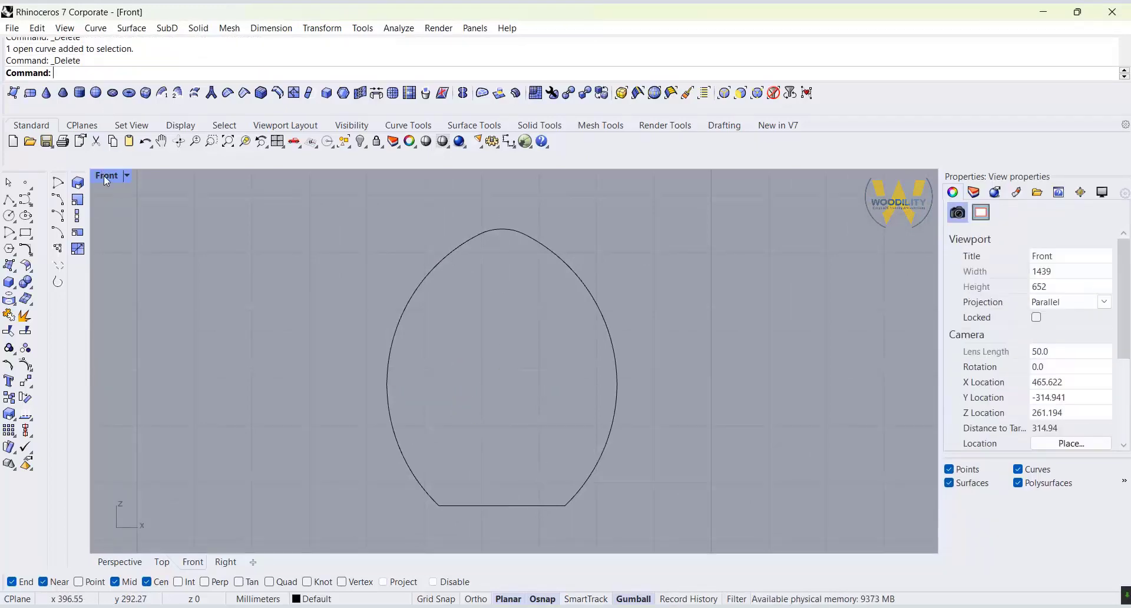
# Draw a horizontal circle by diameter between the two ends of the egg outline's base line.
pyautogui.doubleClick(106, 176)
pyautogui.moveTo(392, 385); pyautogui.dragTo(202, 477)
pyautogui.rightClick(277, 143)
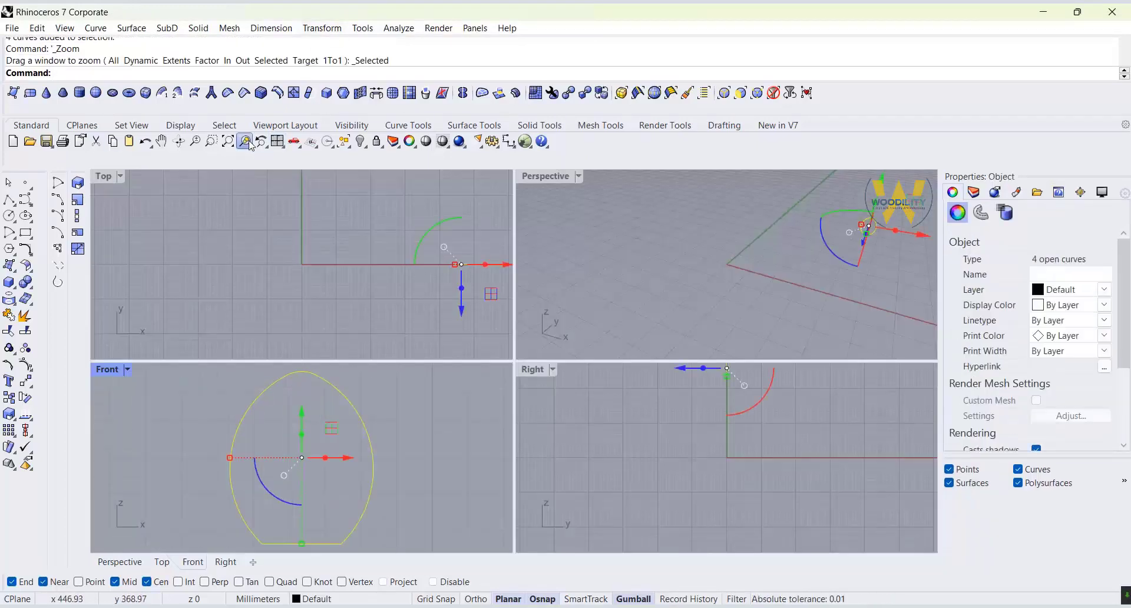
pyautogui.click(16, 221)
pyautogui.click(43, 238)
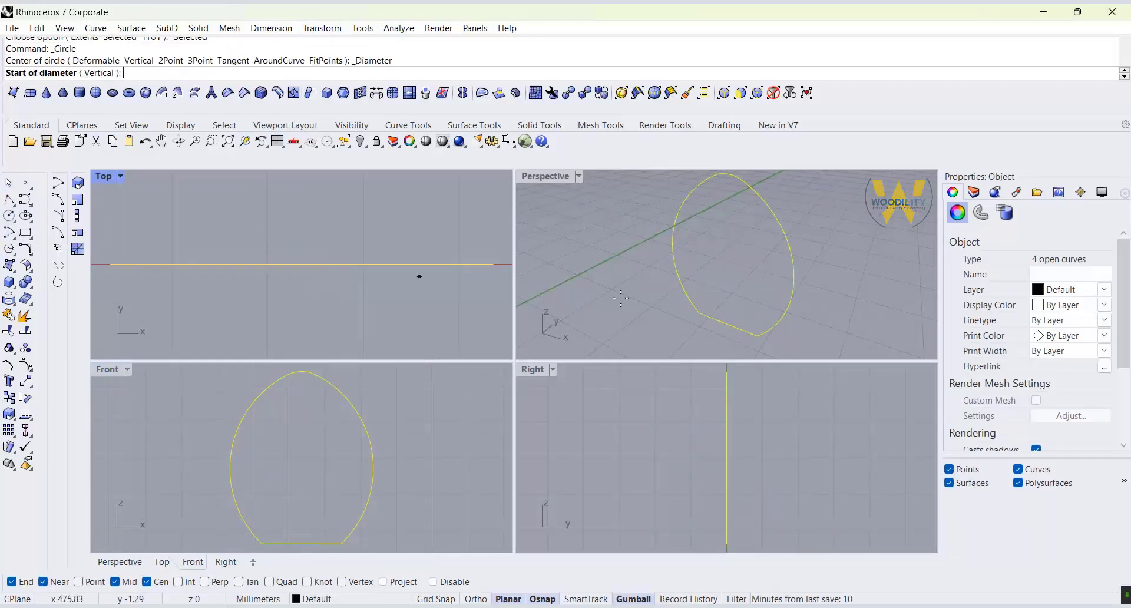
pyautogui.click(757, 336)
pyautogui.click(699, 313)
# Join the two side arcs and the blend into one open curve, leaving the base line separate.
pyautogui.click(313, 380)
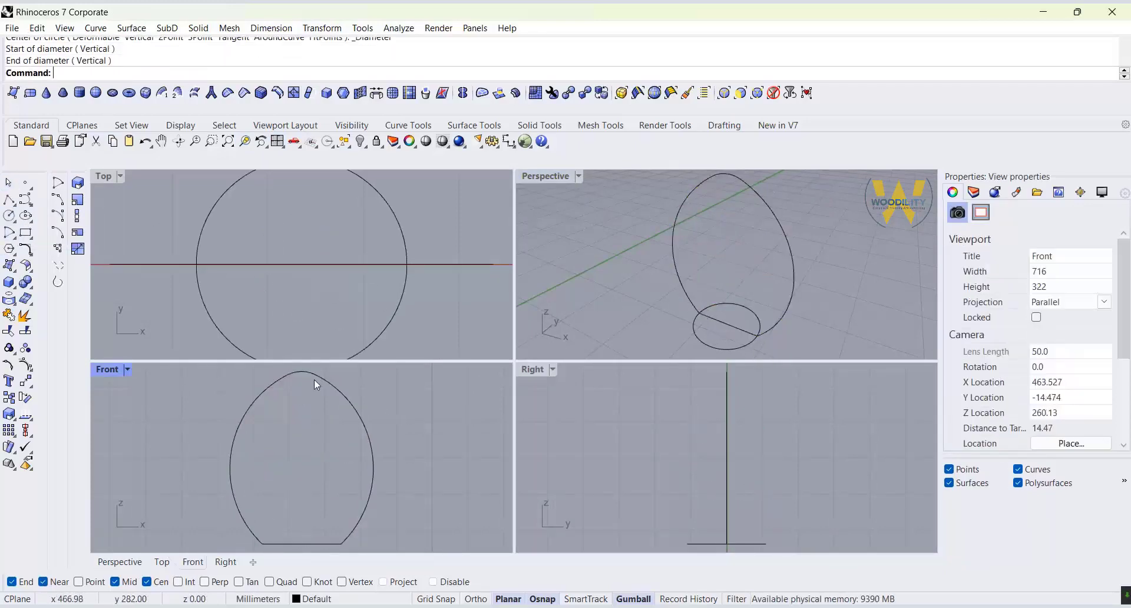
pyautogui.moveTo(342, 378); pyautogui.dragTo(387, 381, button='right')
pyautogui.moveTo(403, 381); pyautogui.dragTo(263, 446)
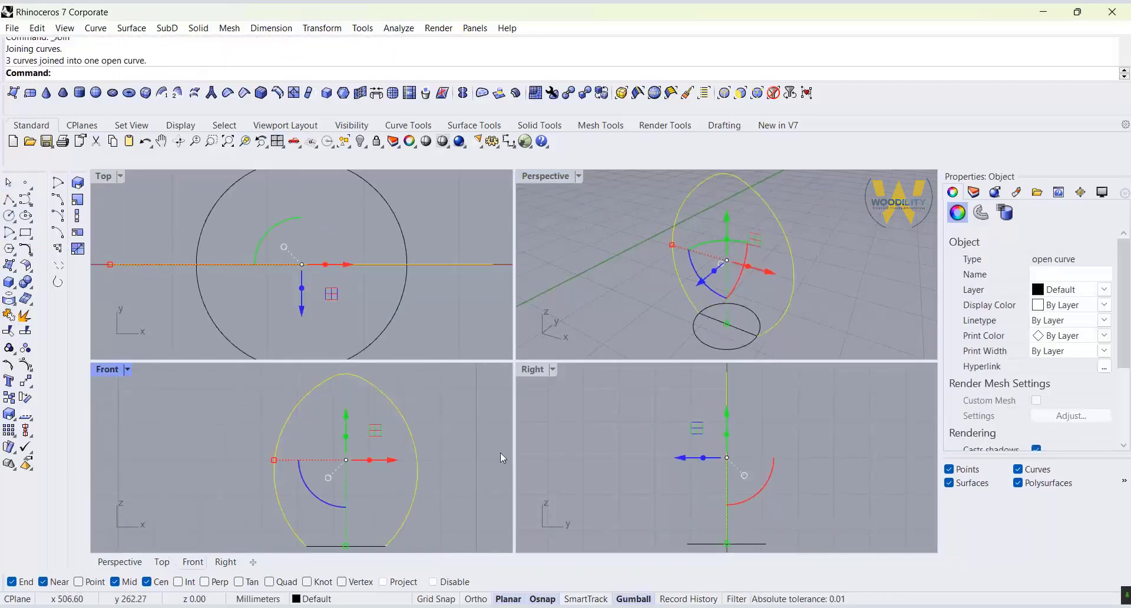
# Split the joined egg curve at its topmost point.
pyautogui.click(9, 330)
pyautogui.click(111, 73)
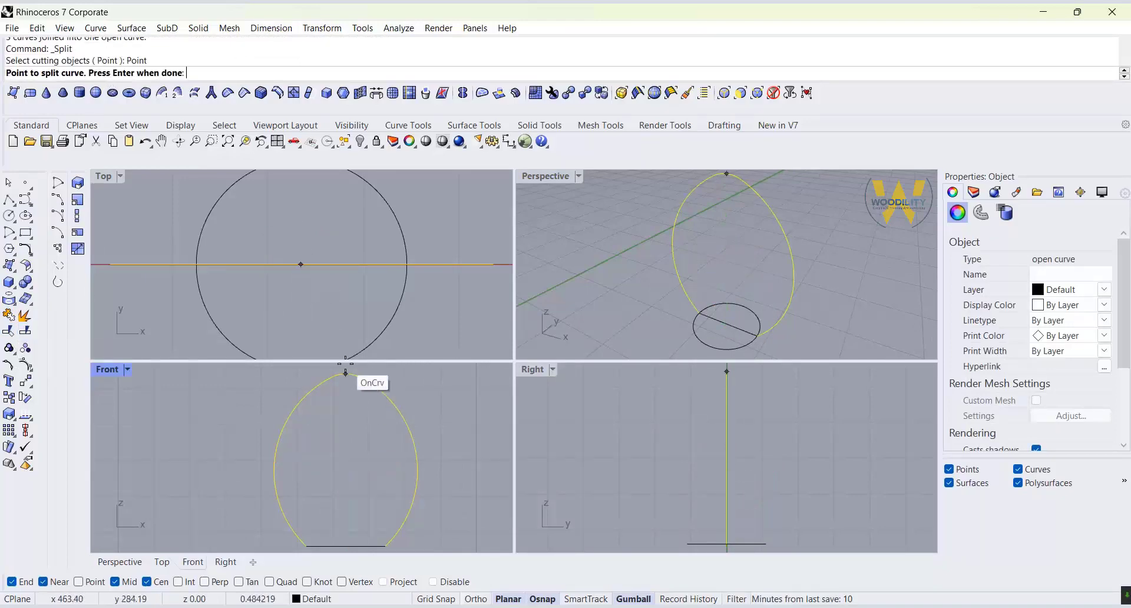
pyautogui.click(342, 371)
pyautogui.press('Return')
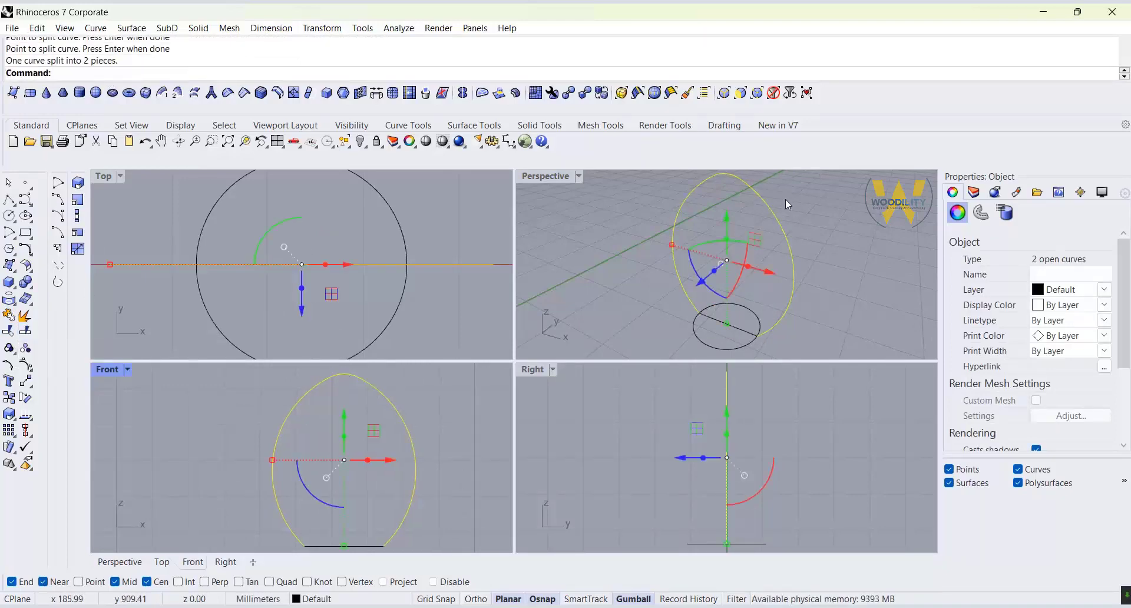
# Create a two-rail sweep using the two halves of the egg curve as rails and the base circle as cross section.
pyautogui.doubleClick(531, 175)
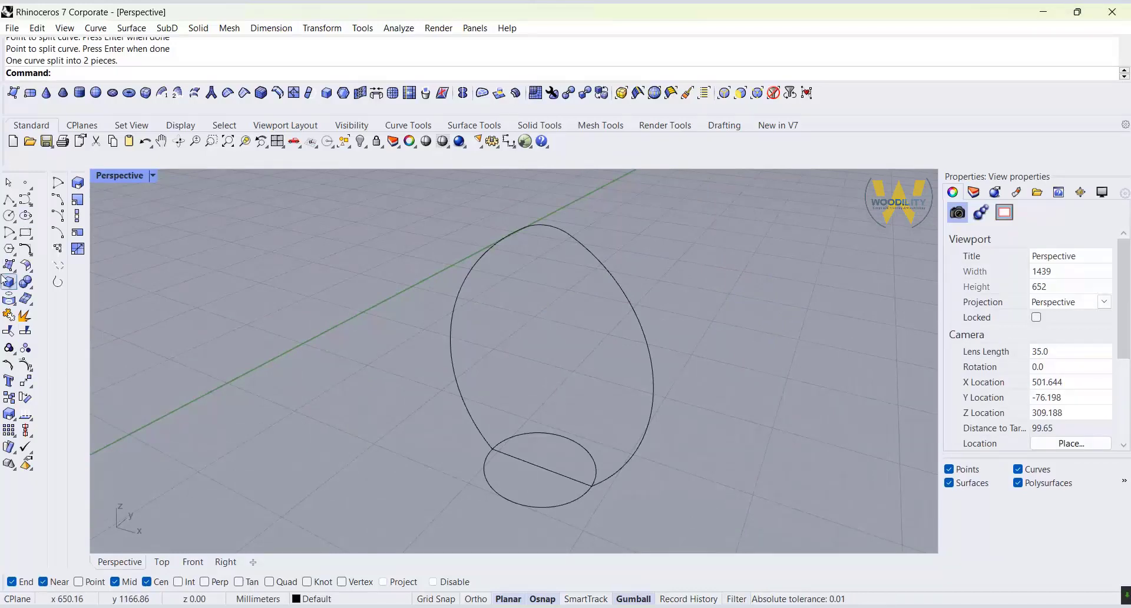
pyautogui.click(131, 28)
pyautogui.click(151, 89)
pyautogui.click(651, 353)
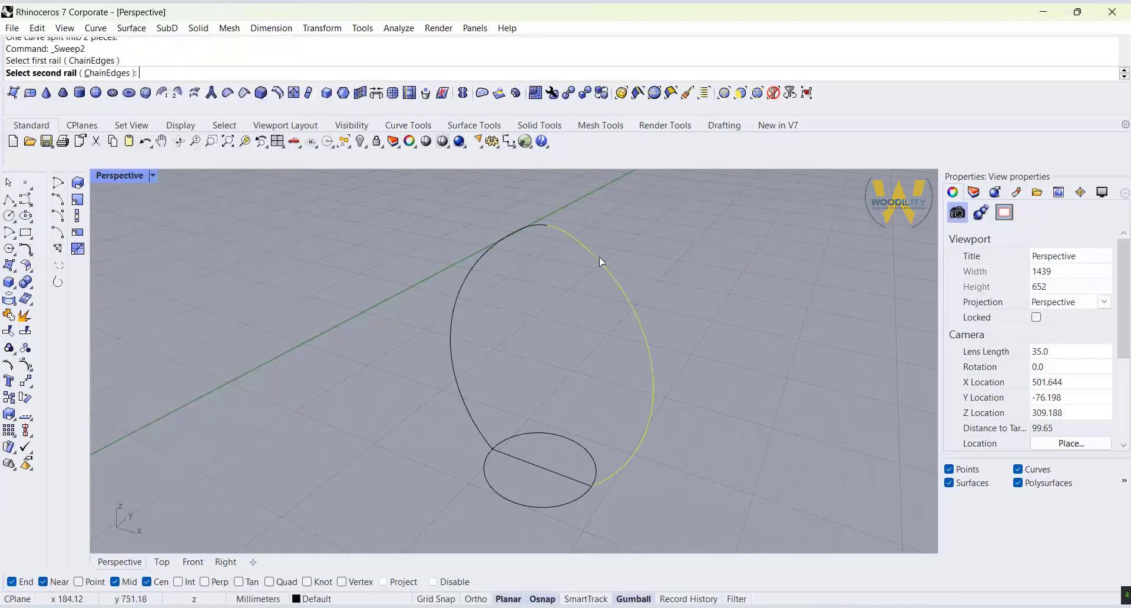
pyautogui.click(455, 354)
pyautogui.click(585, 478)
pyautogui.press('Return')
pyautogui.press('Return')
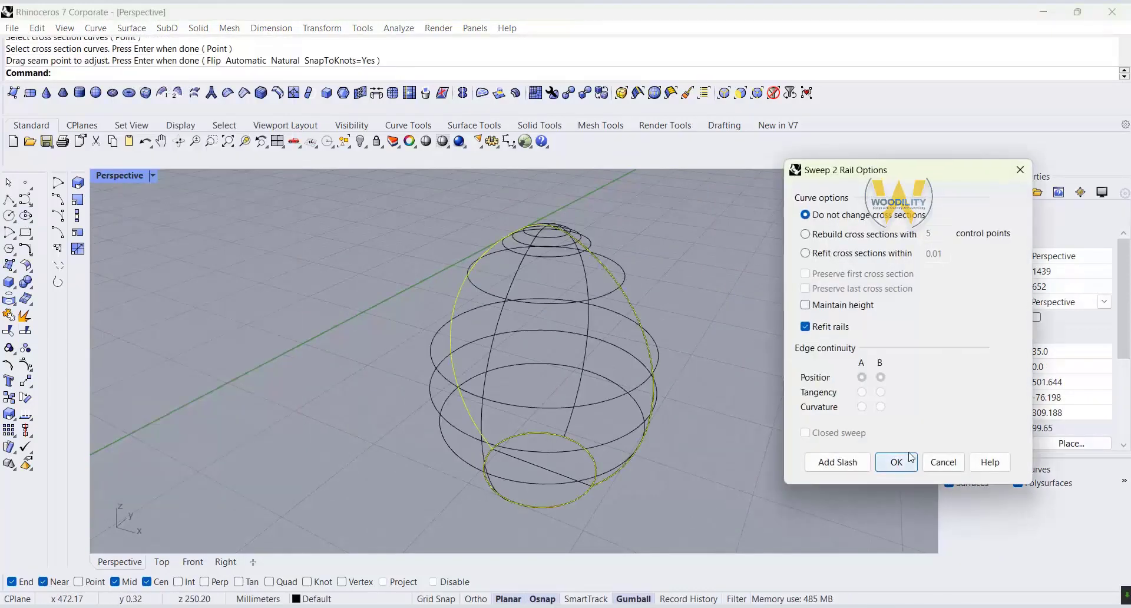
pyautogui.press('Escape')
# Set the display mode of the Perspective and Right views to Shaded in the four-view layout.
pyautogui.click(153, 175)
pyautogui.click(182, 192)
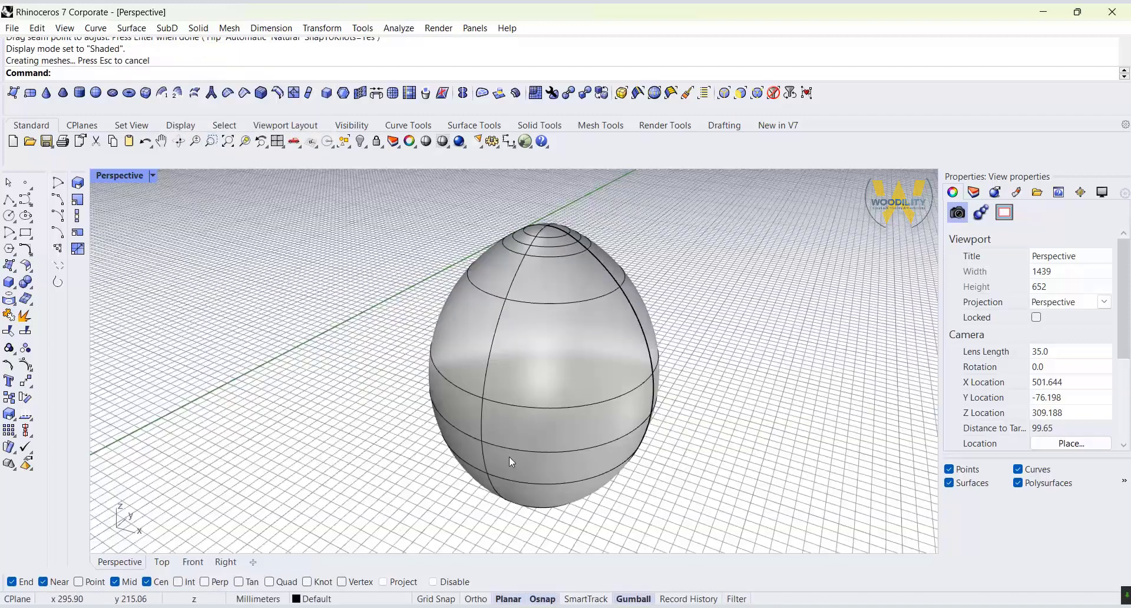
pyautogui.doubleClick(108, 175)
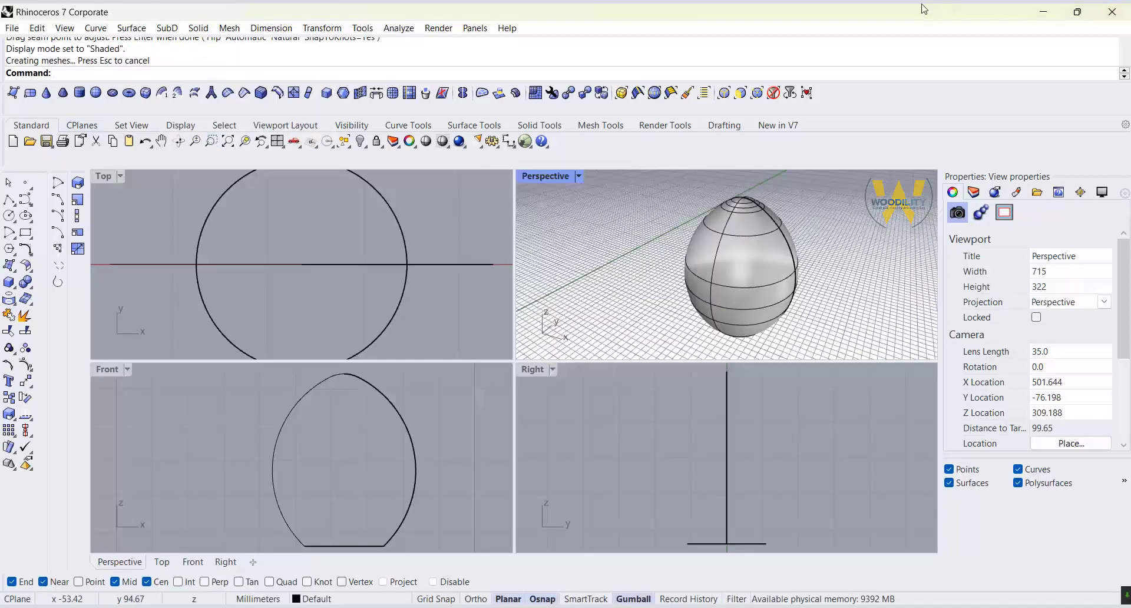
pyautogui.moveTo(794, 429); pyautogui.dragTo(679, 445, button='right')
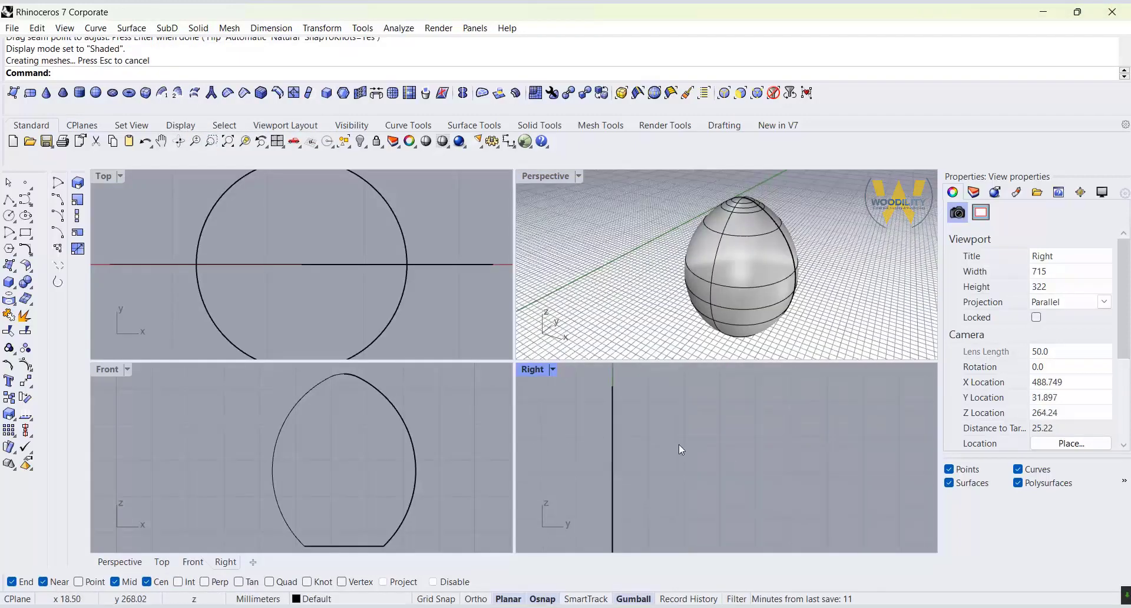
pyautogui.click(552, 369)
pyautogui.click(599, 136)
pyautogui.moveTo(756, 429); pyautogui.dragTo(735, 465, button='right')
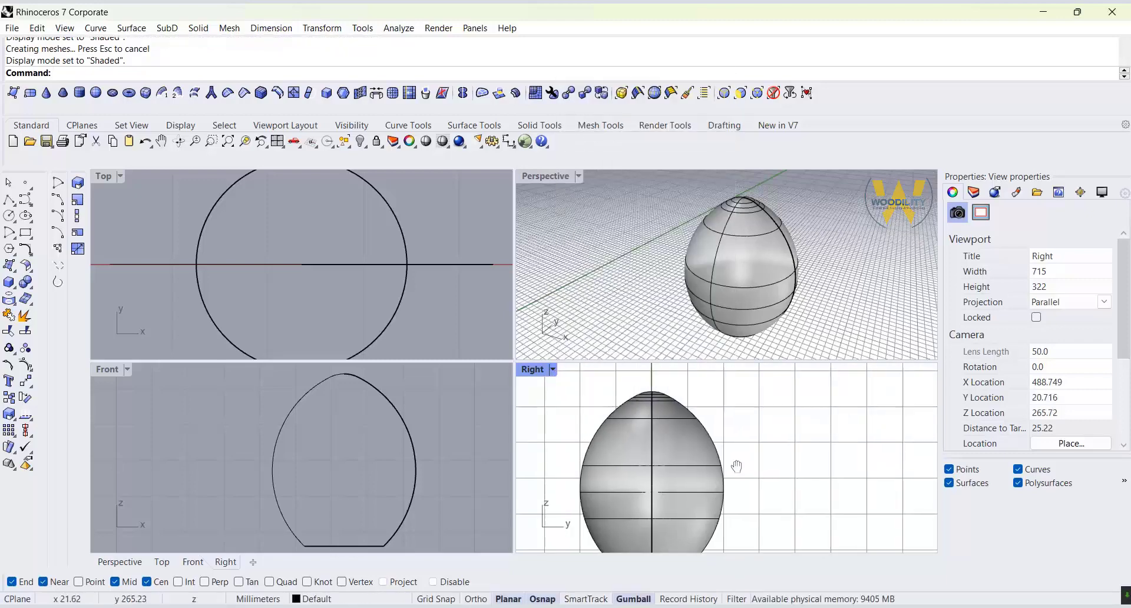
# Draw a polyline in the Right view from the base's end 35 mm straight up, continuing horizontally out beyond the egg's side.
pyautogui.scroll(-4, 884, 394)
pyautogui.rightClick(881, 395)
pyautogui.click(740, 499)
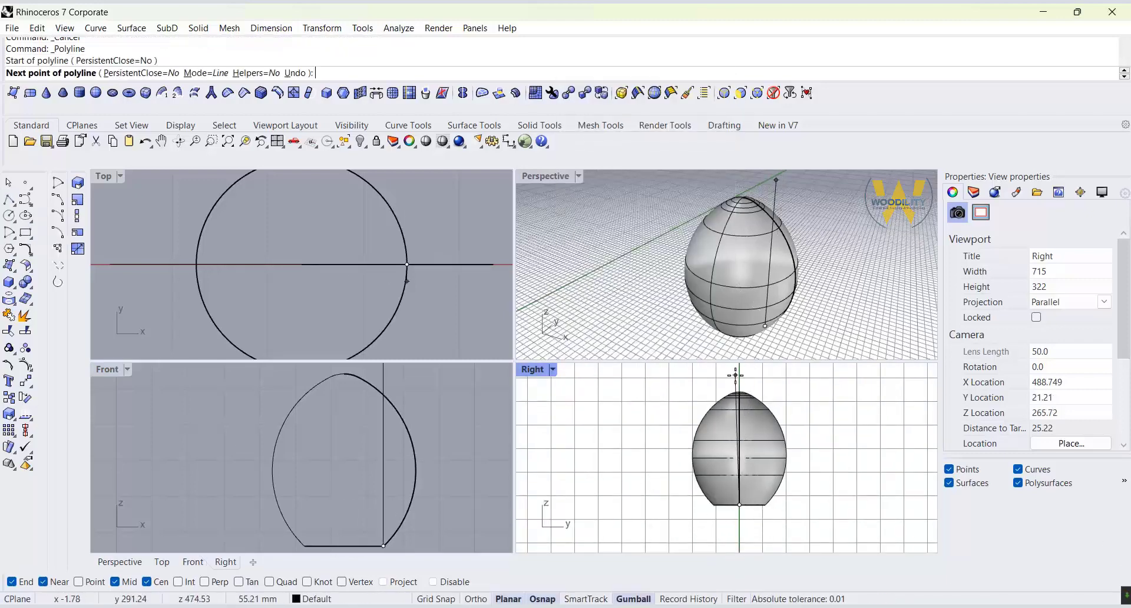
pyautogui.press('F8')
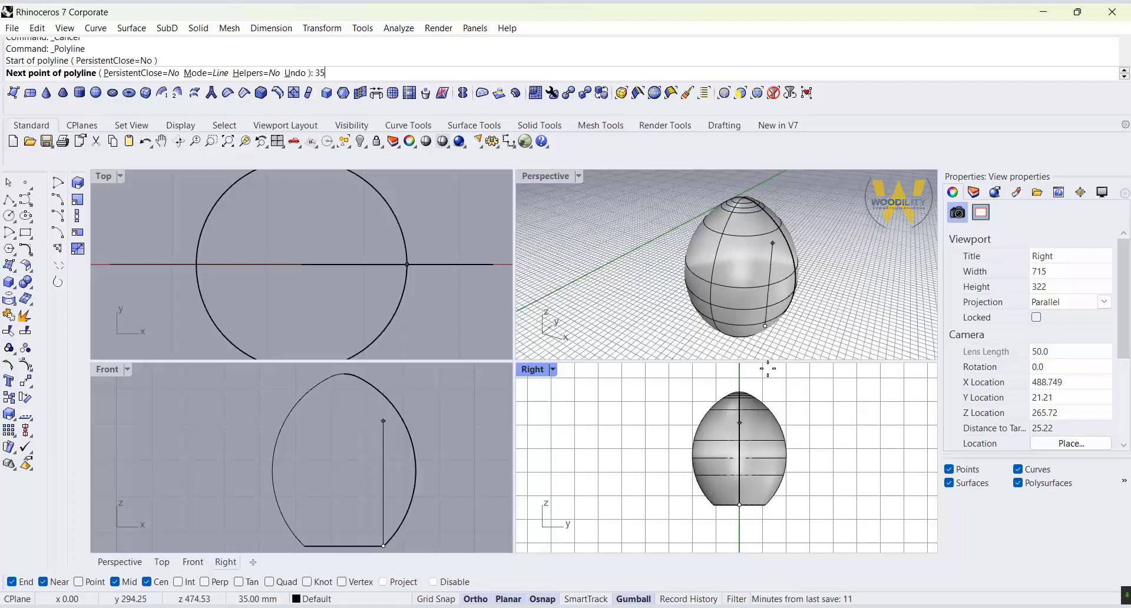
pyautogui.press('Return')
pyautogui.click(789, 428)
pyautogui.click(824, 422)
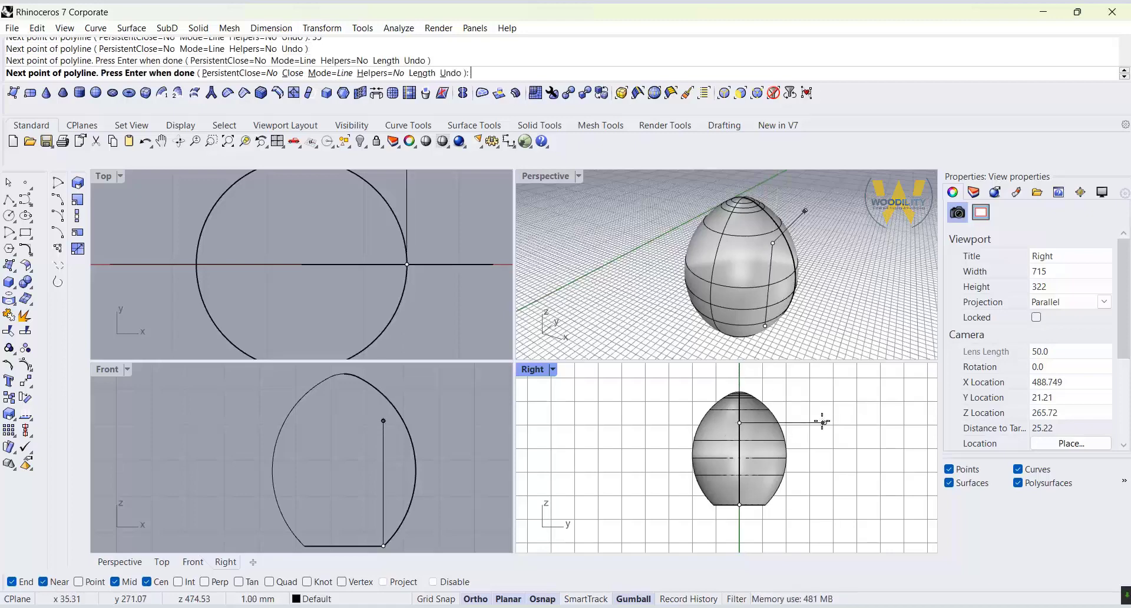
pyautogui.press('Return')
# Draw two slanted lines in the Right view that meet at a point outside the egg and run back into its upper side.
pyautogui.scroll(6, 745, 453)
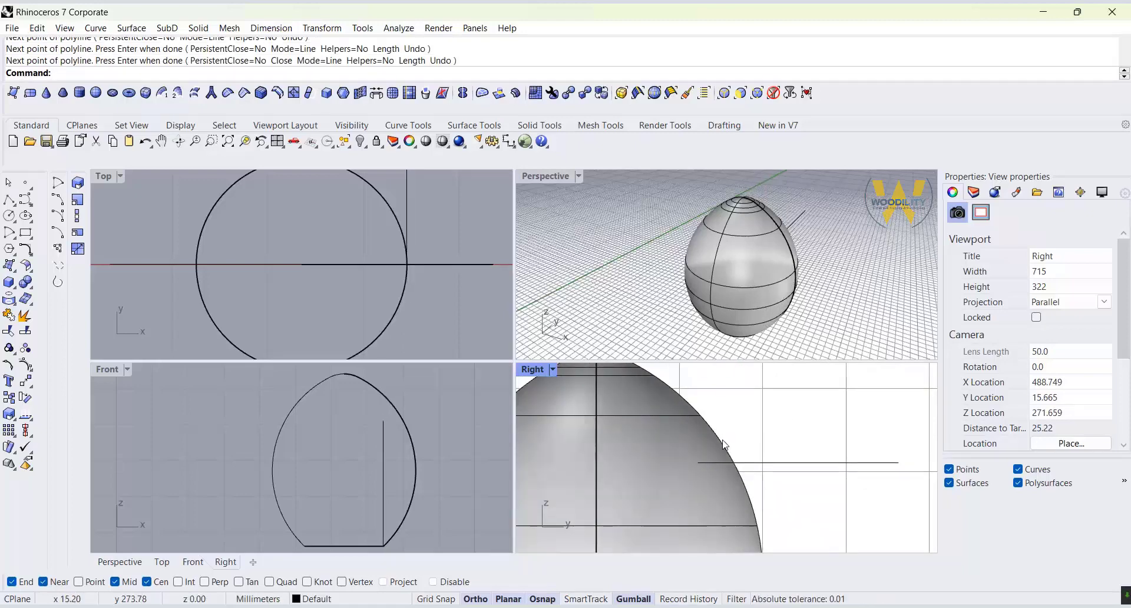
pyautogui.click(11, 199)
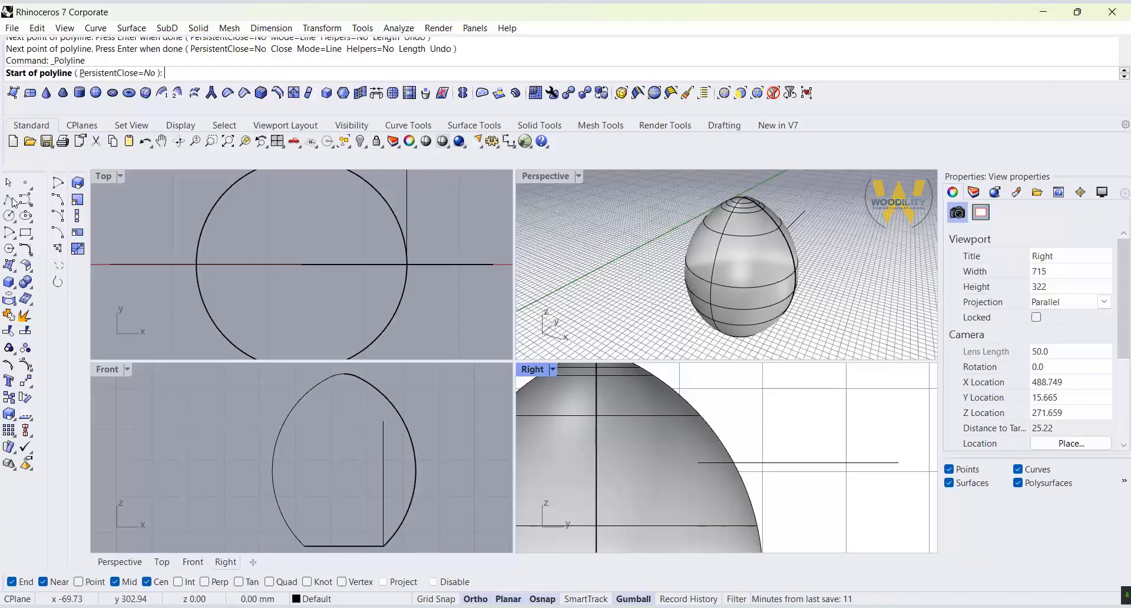
pyautogui.click(712, 442)
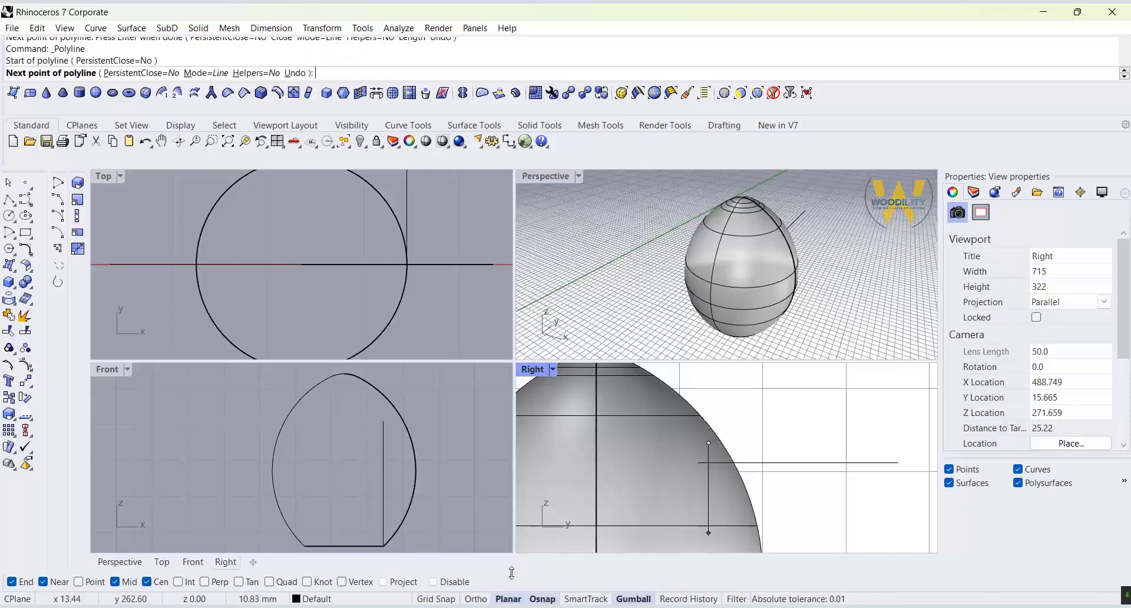
pyautogui.scroll(-8, 784, 422)
pyautogui.click(774, 426)
pyautogui.rightClick(772, 426)
pyautogui.scroll(10, 774, 428)
pyautogui.rightClick(774, 420)
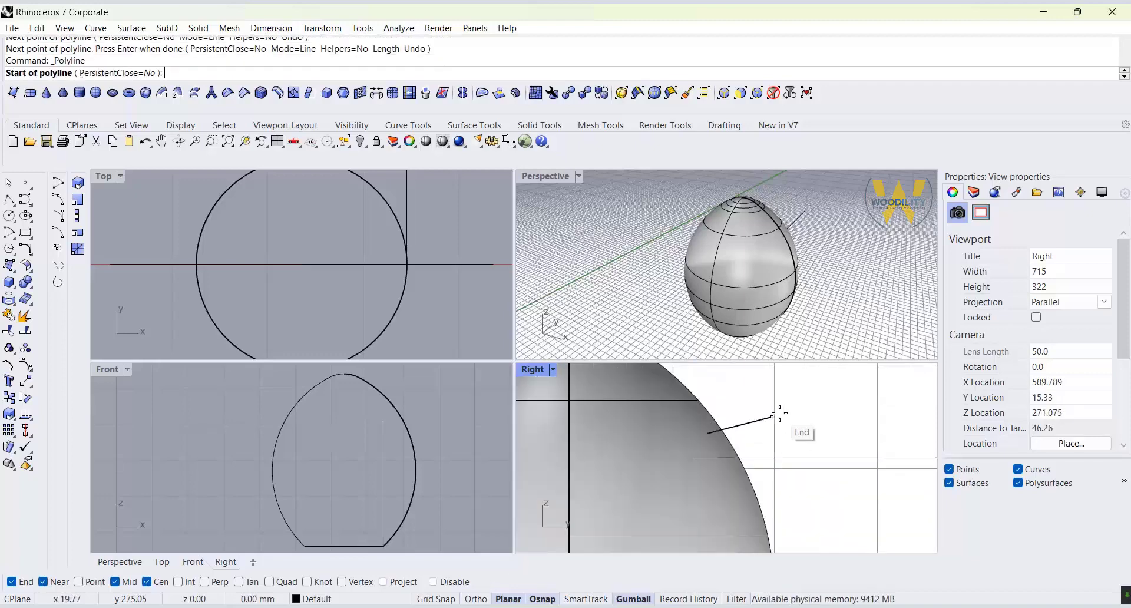
pyautogui.click(771, 417)
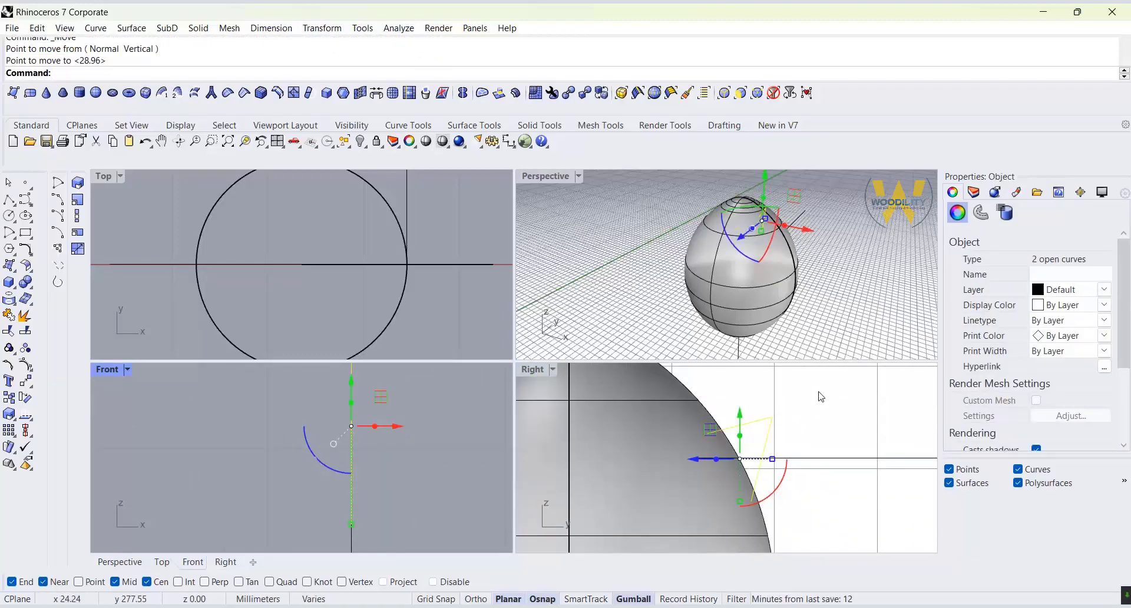
# Draw an ellipse in the Front view centred on the steeper slanted line, with a second radius of about 4.2 mm reaching its upper end.
pyautogui.scroll(-8, 237, 341)
pyautogui.scroll(12, 265, 258)
pyautogui.scroll(-6, 315, 260)
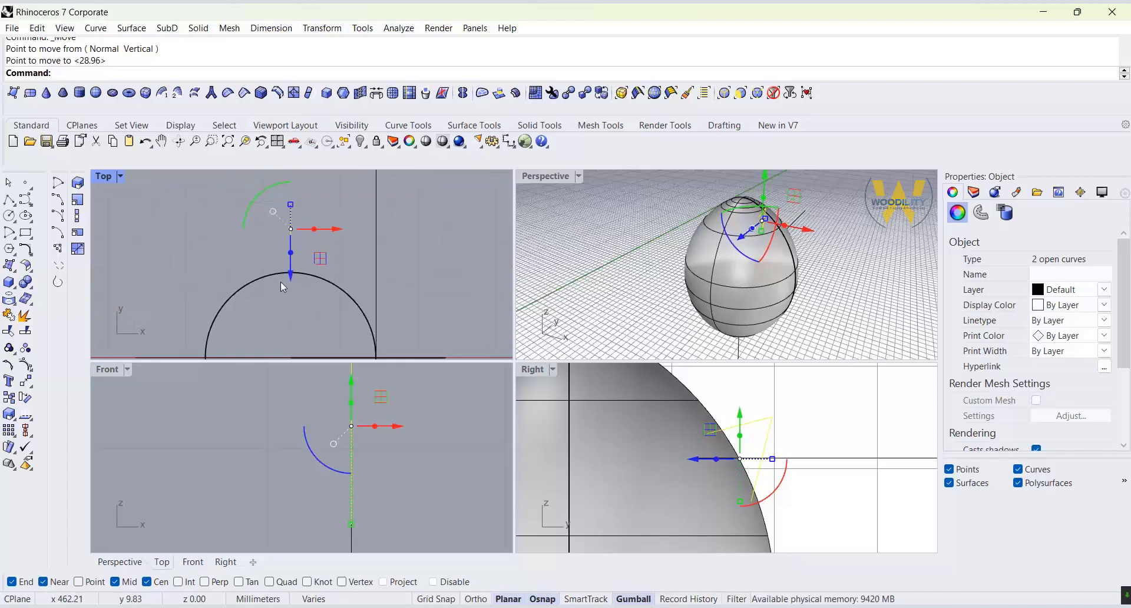
pyautogui.scroll(-18, 370, 282)
pyautogui.press('Escape')
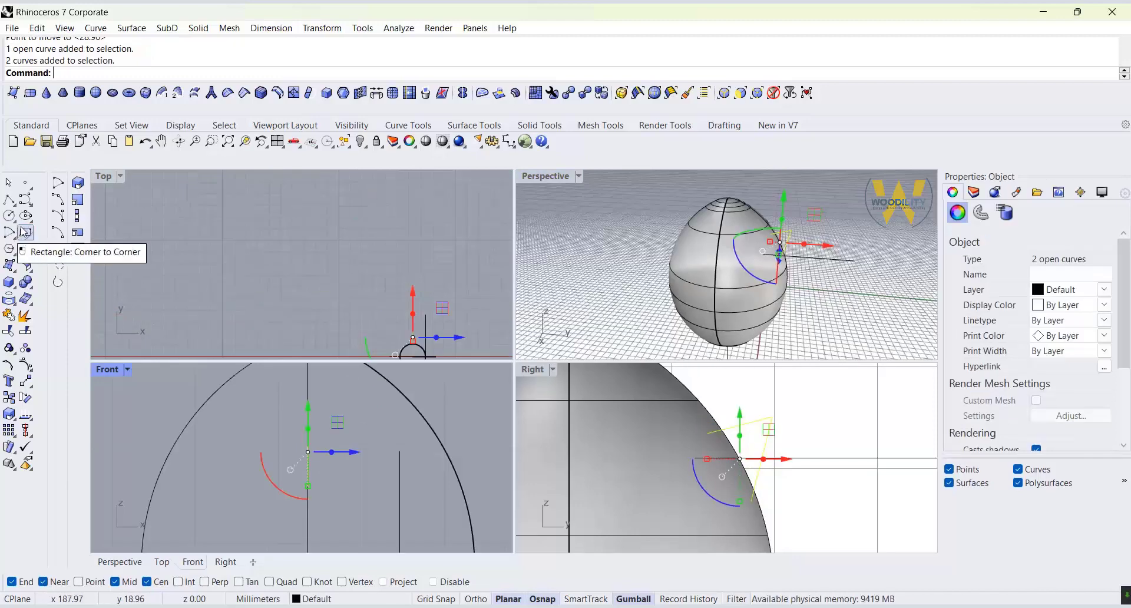
pyautogui.click(26, 217)
pyautogui.click(308, 452)
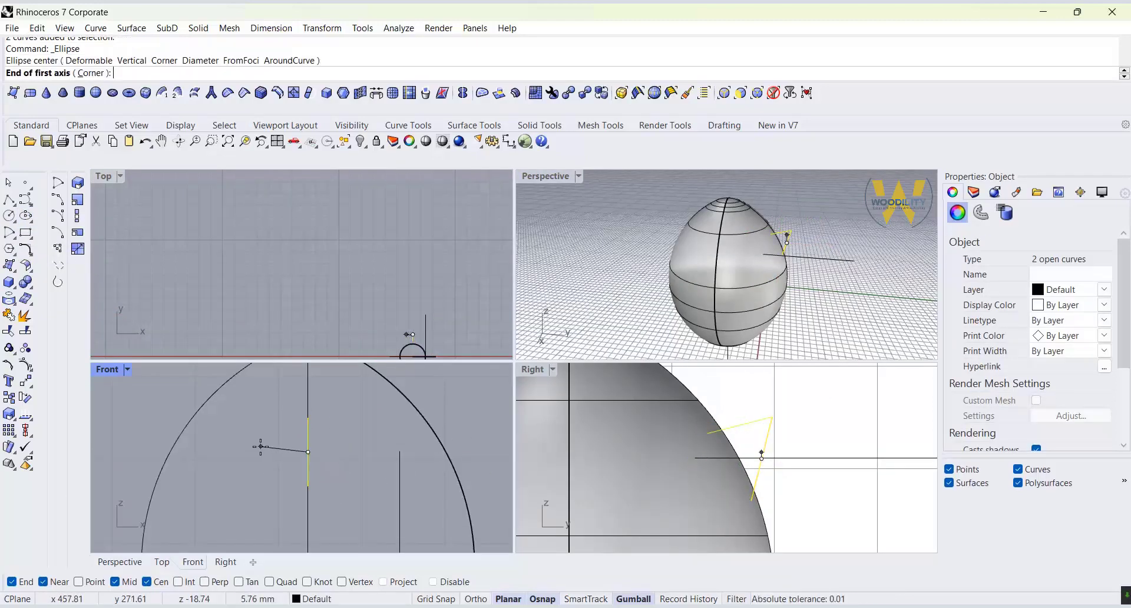
pyautogui.click(276, 452)
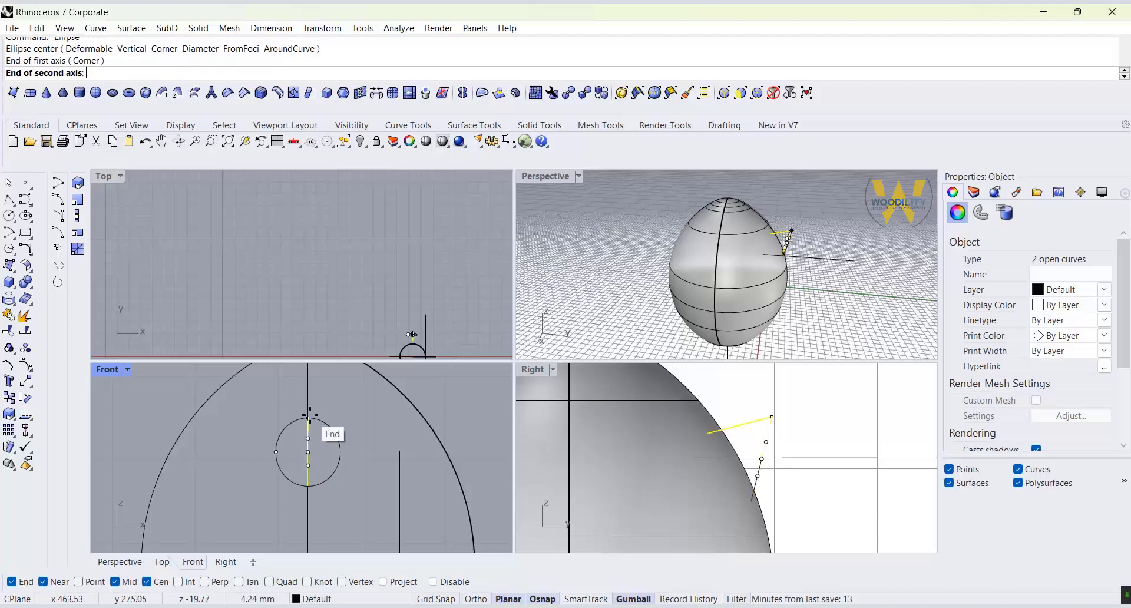
pyautogui.click(308, 416)
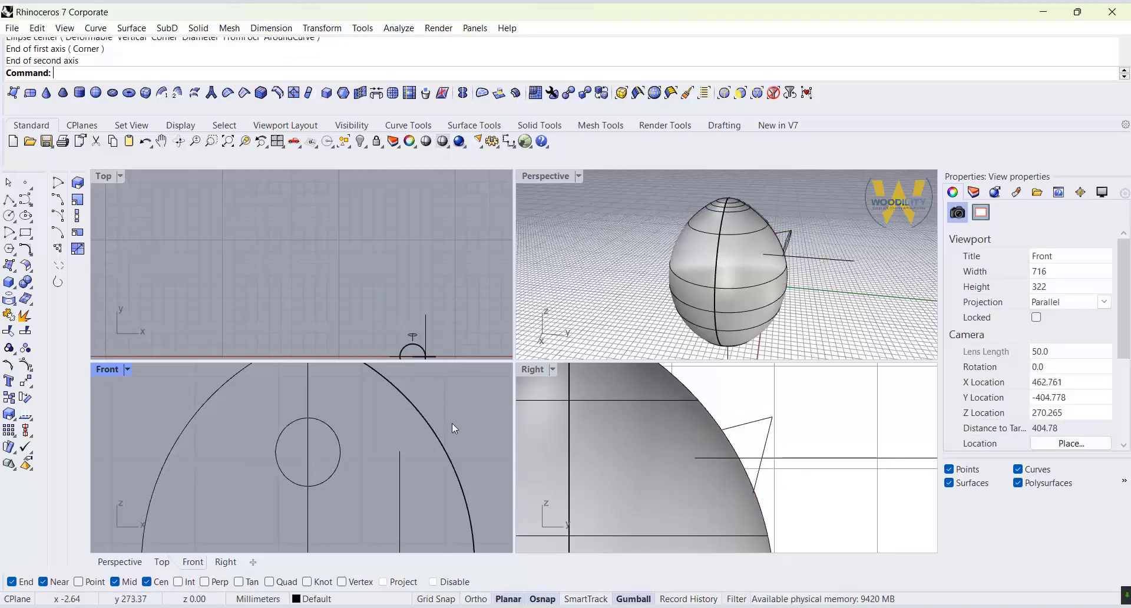
# Move the ellipse inward toward the egg and stretch it horizontally into a wider oval.
pyautogui.click(332, 430)
pyautogui.moveTo(412, 332); pyautogui.dragTo(432, 188, button='right')
pyautogui.scroll(8, 433, 188)
pyautogui.moveTo(434, 229)
pyautogui.mouseDown()
pyautogui.moveTo(433, 255)
pyautogui.moveTo(437, 243)
pyautogui.mouseUp()
pyautogui.scroll(4, 286, 482)
pyautogui.moveTo(270, 436); pyautogui.dragTo(246, 430)
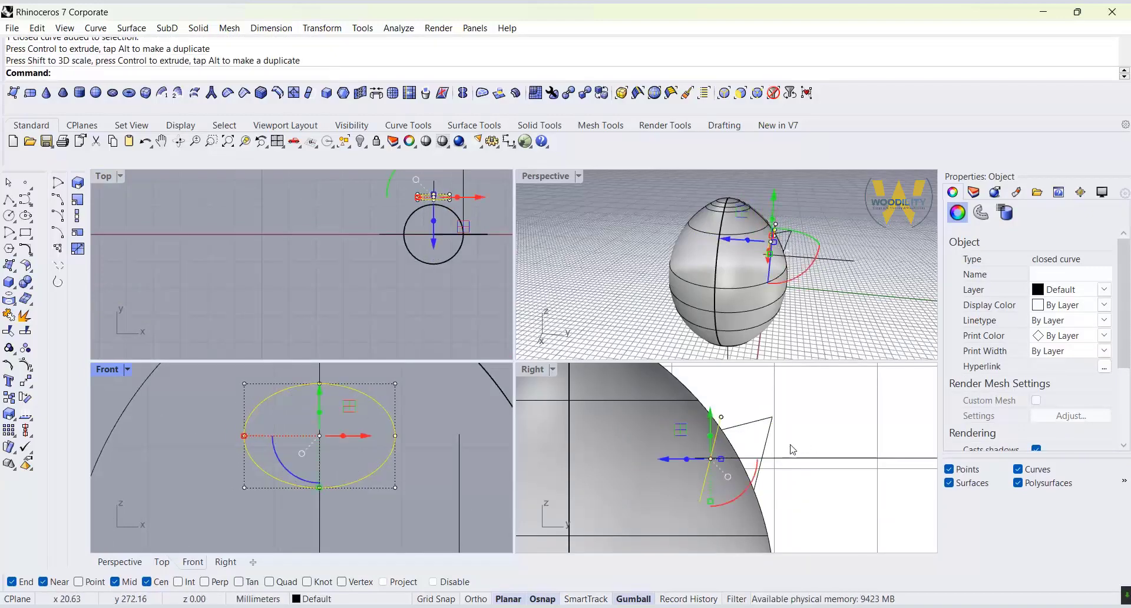
# Select the ellipse together with the two slanted lines and isolate them.
pyautogui.scroll(3, 765, 453)
pyautogui.keyDown('shift'); pyautogui.moveTo(798, 370); pyautogui.dragTo(756, 403); pyautogui.keyUp('shift')
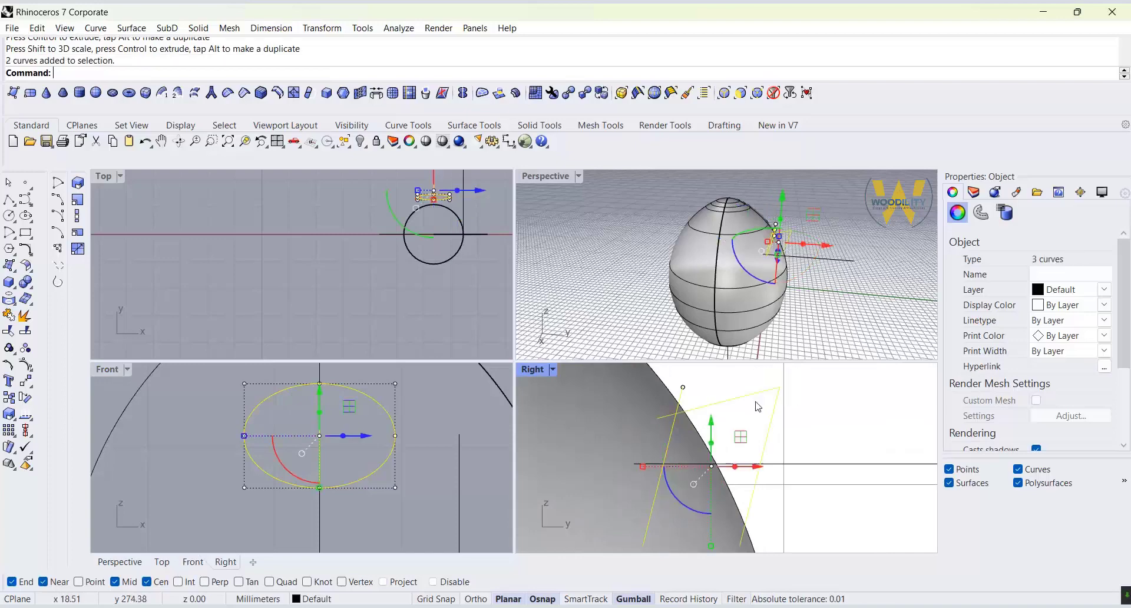
pyautogui.middleClick(814, 438)
pyautogui.click(793, 434)
pyautogui.click(830, 456)
# Rotate the ellipse in the Right view so its lower end swings outward toward the steeper line's lower end.
pyautogui.scroll(-4, 613, 374)
pyautogui.click(663, 439)
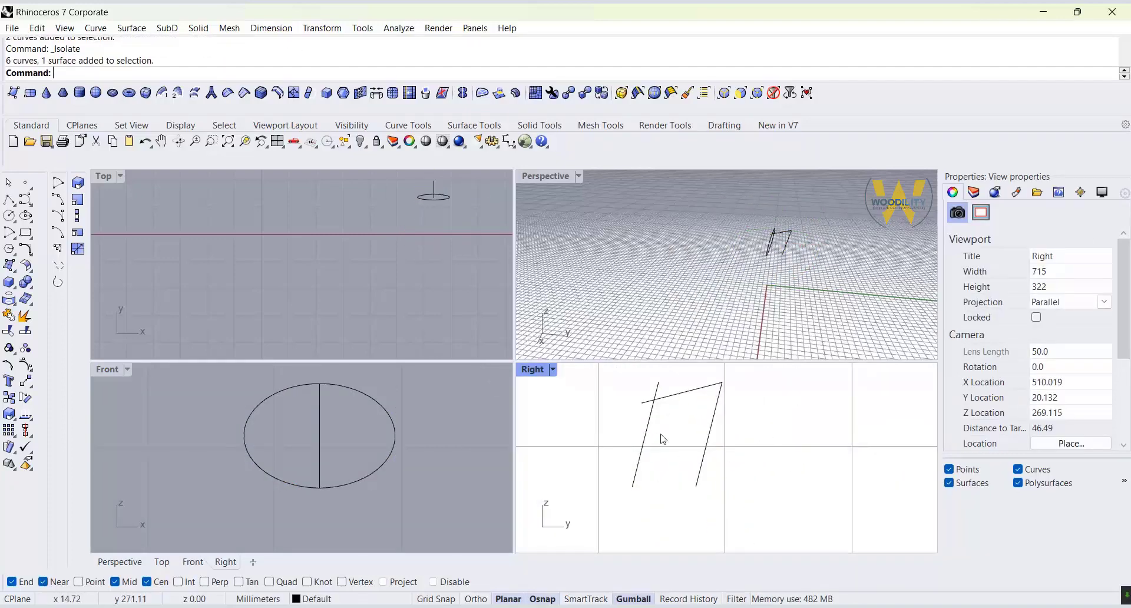
pyautogui.click(650, 423)
pyautogui.moveTo(635, 480); pyautogui.dragTo(665, 476)
# Move the ellipse by its uppermost point onto the inner end of the upper slanted line.
pyautogui.click(827, 271)
pyautogui.moveTo(825, 271); pyautogui.dragTo(756, 273, button='right')
pyautogui.scroll(8, 755, 274)
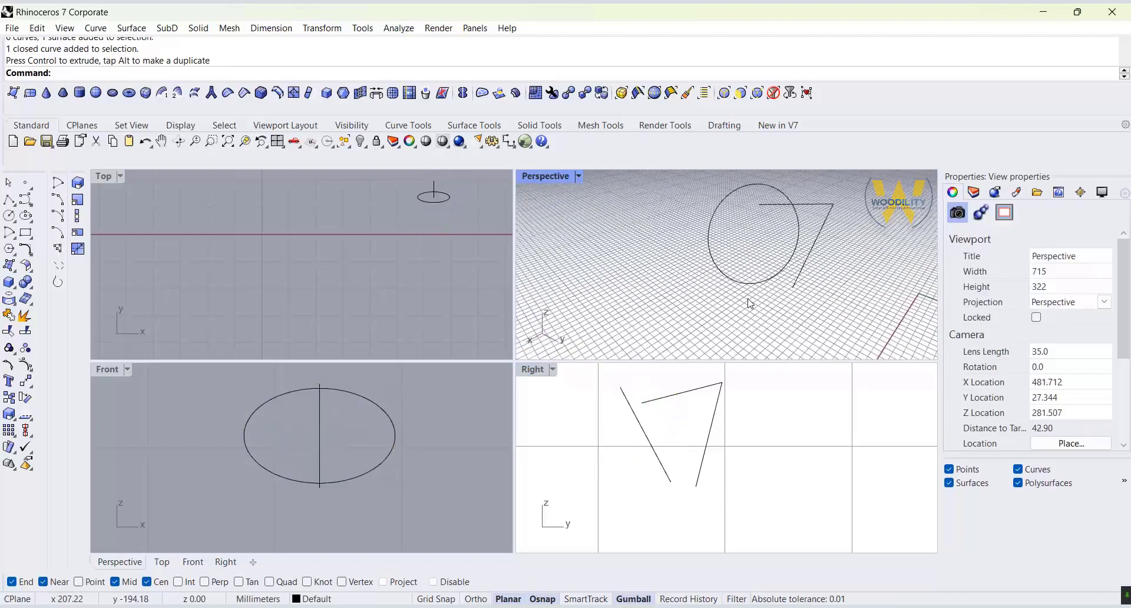
pyautogui.click(743, 283)
pyautogui.click(21, 385)
pyautogui.click(745, 185)
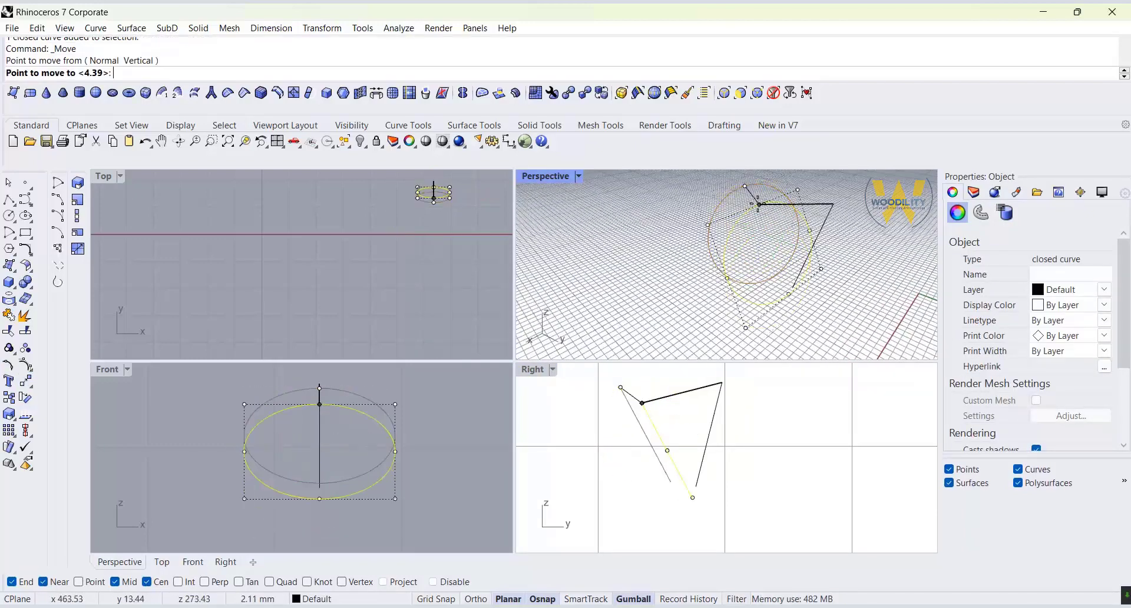
pyautogui.click(760, 204)
# Move the ellipse's bottom control point onto the lower end of the steeper line.
pyautogui.scroll(8, 820, 306)
pyautogui.scroll(-4, 757, 279)
pyautogui.moveTo(757, 276); pyautogui.dragTo(769, 271)
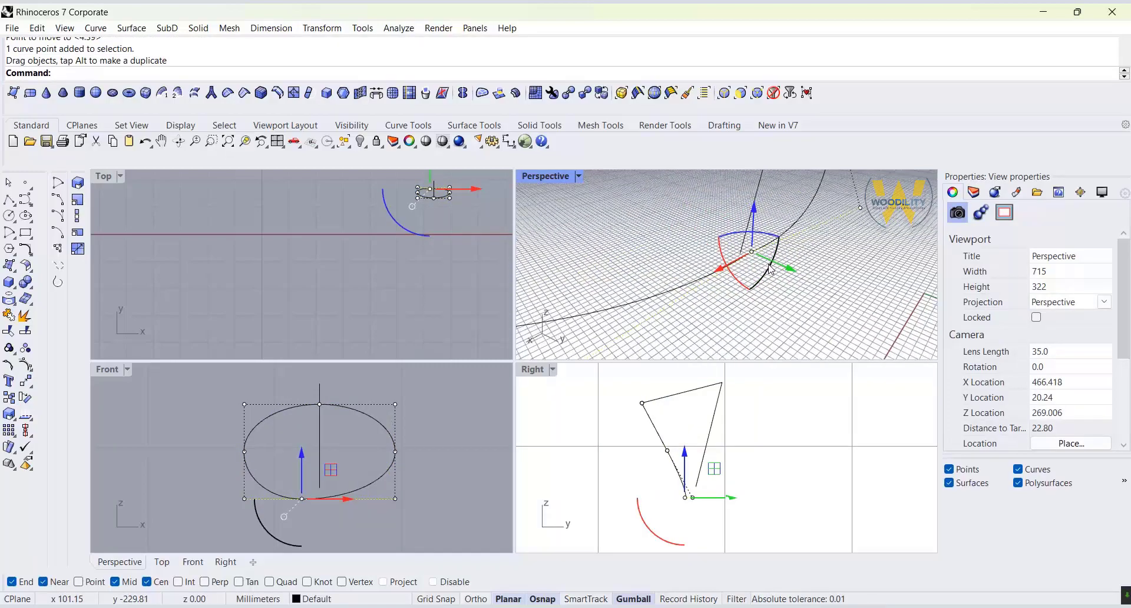
pyautogui.doubleClick(529, 175)
pyautogui.moveTo(504, 297); pyautogui.dragTo(504, 304, button='right')
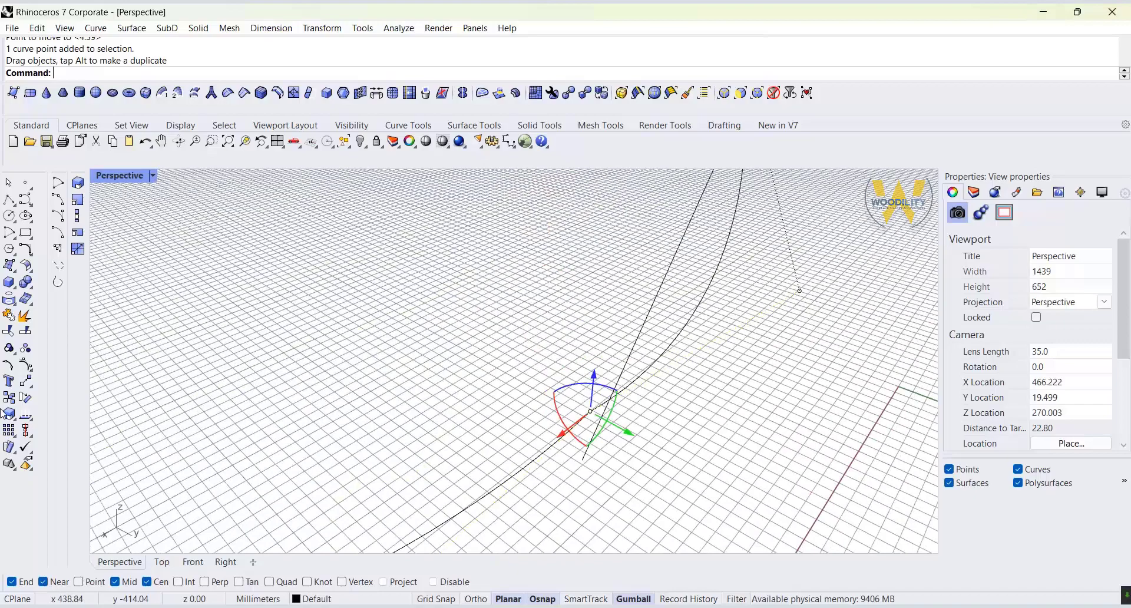
pyautogui.click(23, 383)
pyautogui.click(591, 411)
pyautogui.click(589, 469)
pyautogui.scroll(-5, 701, 436)
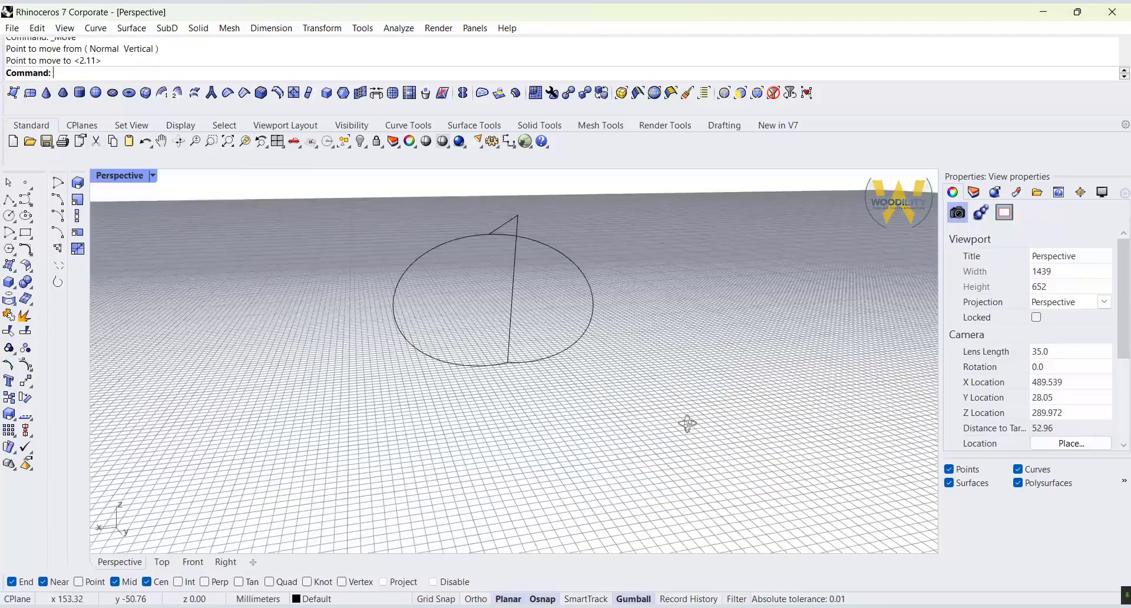
# Raise the ellipse's two lower corner control points and shift them inward in the Right view.
pyautogui.moveTo(687, 424); pyautogui.dragTo(673, 445, button='right')
pyautogui.click(505, 427)
pyautogui.click(417, 452)
pyautogui.doubleClick(120, 175)
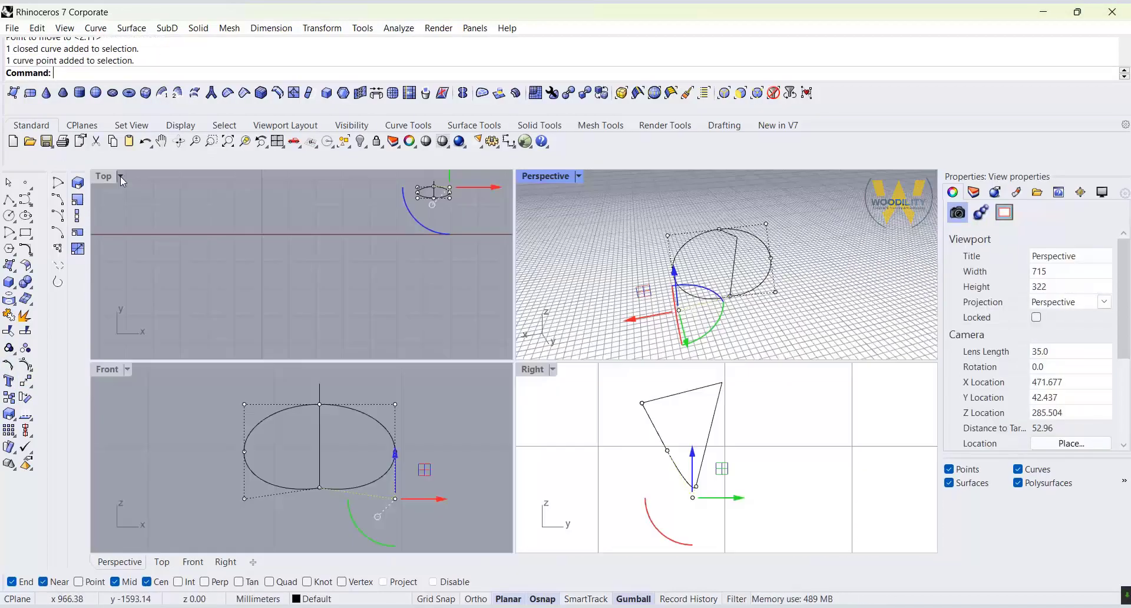
pyautogui.scroll(8, 696, 504)
pyautogui.moveTo(714, 460); pyautogui.dragTo(700, 415)
pyautogui.click(685, 489)
pyautogui.press('Escape')
pyautogui.press('Escape')
# Join the two slanted lines into one curve and pull their shared tip up and outward.
pyautogui.moveTo(712, 303)
pyautogui.mouseDown(button='right')
pyautogui.moveTo(744, 289)
pyautogui.moveTo(722, 289)
pyautogui.mouseUp(button='right')
pyautogui.scroll(4, 721, 289)
pyautogui.moveTo(707, 407); pyautogui.dragTo(689, 460, button='right')
pyautogui.scroll(-4, 689, 459)
pyautogui.moveTo(698, 377); pyautogui.dragTo(658, 425, button='right')
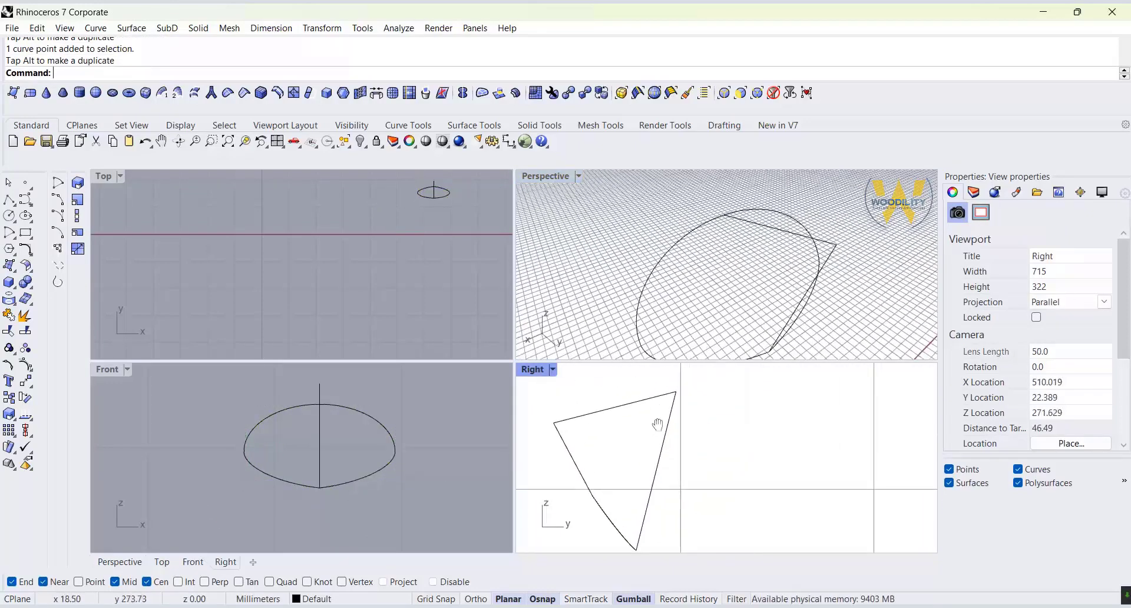
pyautogui.click(661, 396)
pyautogui.keyDown('shift'); pyautogui.click(671, 411); pyautogui.keyUp('shift')
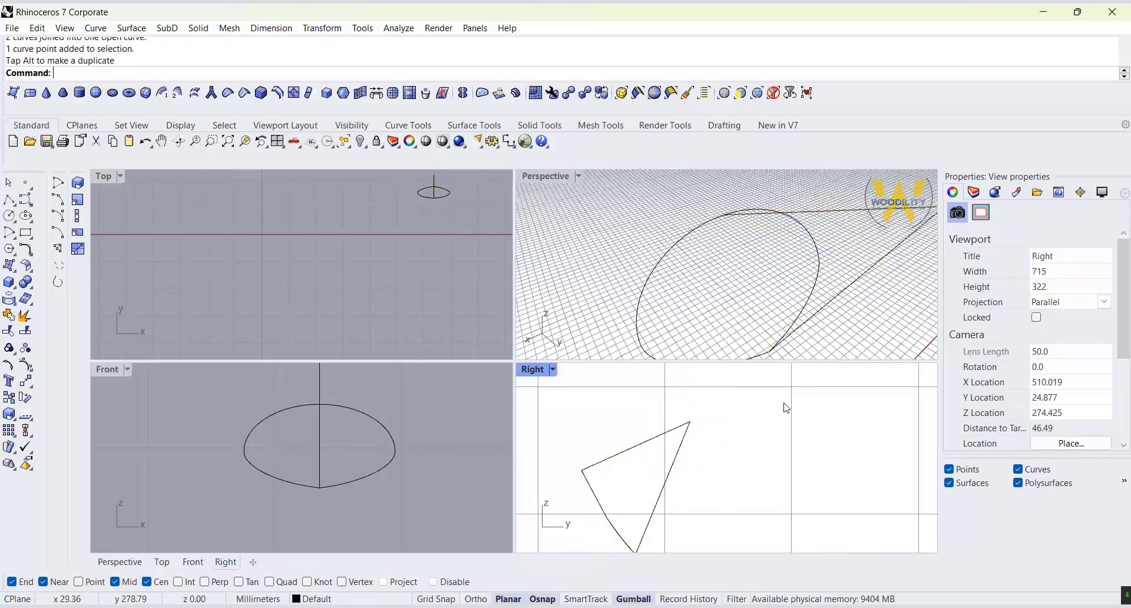
# Try to fillet the corner between the two lines with a 3 mm radius.
pyautogui.click(26, 249)
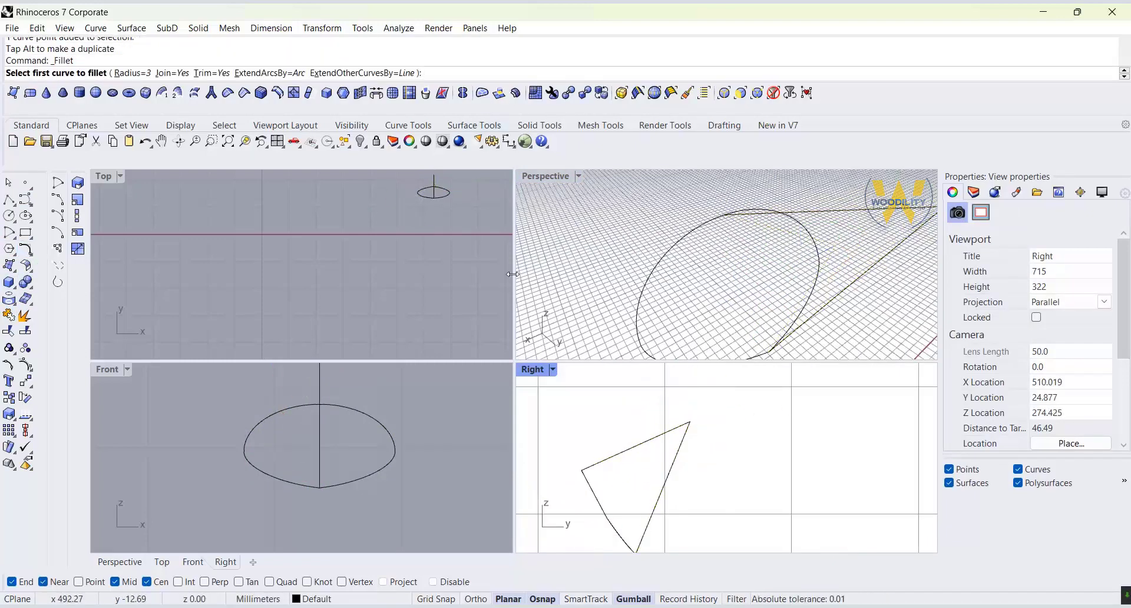
pyautogui.click(677, 427)
pyautogui.click(682, 444)
# Fillet the tip where the two lines meet with a radius of 0.5 mm.
pyautogui.click(25, 248)
pyautogui.click(143, 71)
pyautogui.write('0')
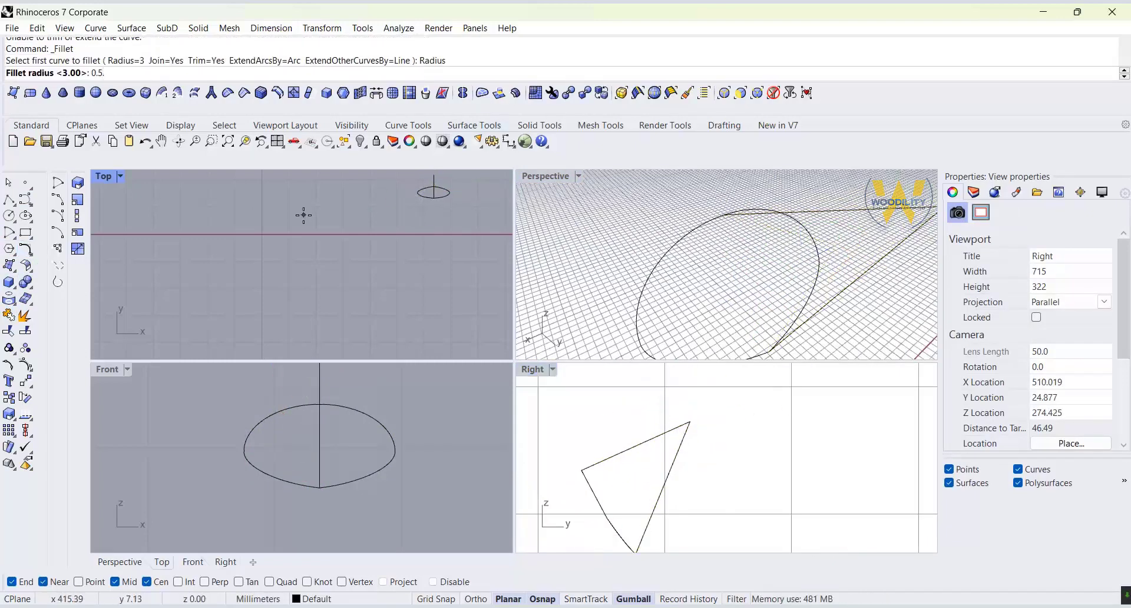
pyautogui.write('.5')
pyautogui.press('Return')
pyautogui.click(681, 442)
pyautogui.click(682, 426)
pyautogui.rightClick(704, 414)
pyautogui.click(663, 435)
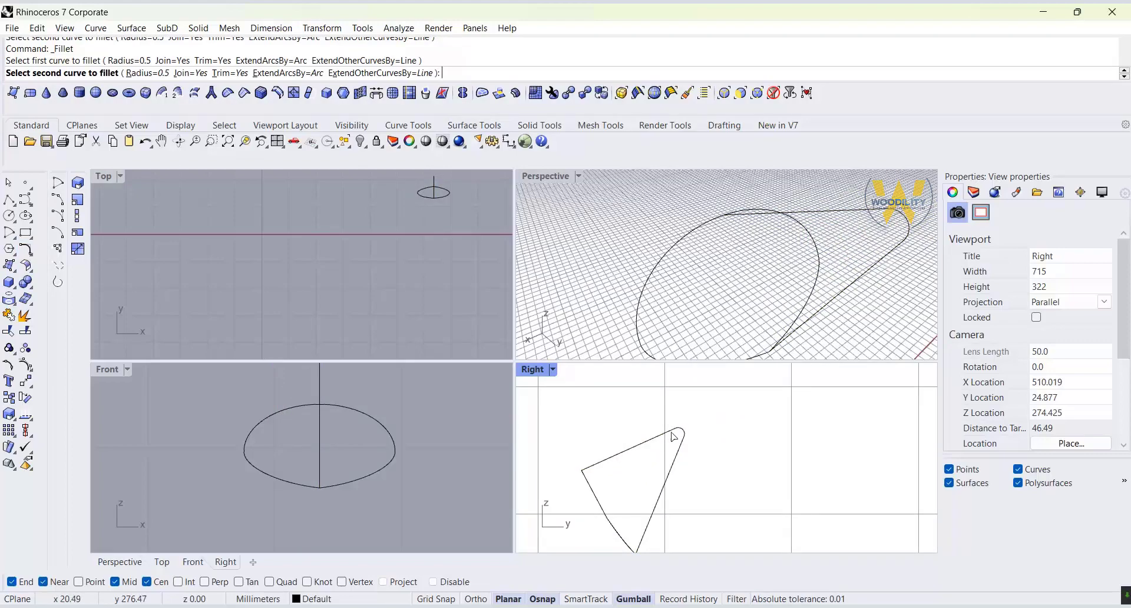
pyautogui.press('Escape')
# Split the filleted curve with a point at the midpoint of its rounded tip.
pyautogui.click(672, 433)
pyautogui.click(8, 315)
pyautogui.click(24, 331)
pyautogui.click(108, 73)
pyautogui.scroll(15, 704, 451)
pyautogui.click(671, 410)
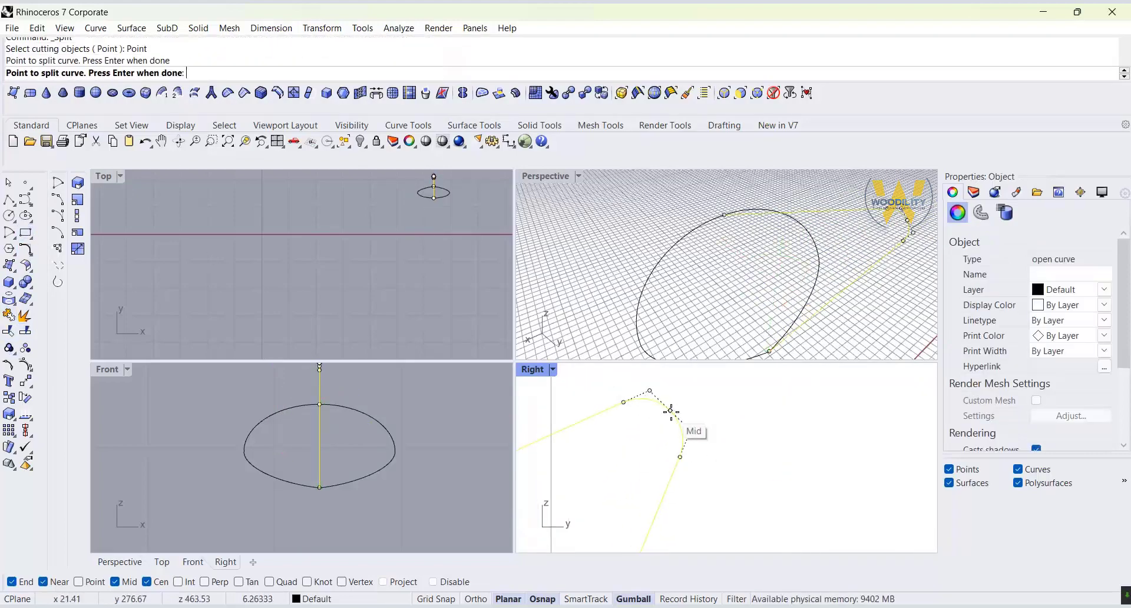
pyautogui.click(670, 410)
pyautogui.press('Return')
# Rejoin the two rail curves and lower the control points of their rounded tip in the Right view.
pyautogui.doubleClick(546, 175)
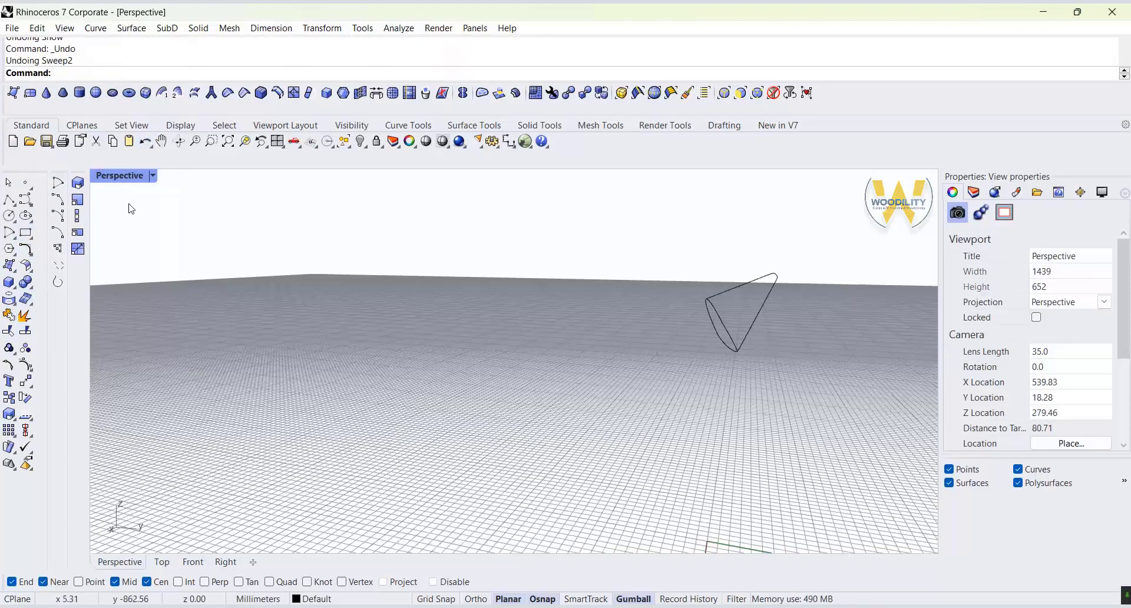
pyautogui.doubleClick(119, 175)
pyautogui.doubleClick(532, 367)
pyautogui.moveTo(533, 344); pyautogui.dragTo(579, 308, button='right')
pyautogui.scroll(-15, 579, 308)
pyautogui.click(544, 298)
pyautogui.moveTo(602, 255); pyautogui.dragTo(548, 355)
pyautogui.moveTo(580, 271); pyautogui.dragTo(559, 312)
pyautogui.click(8, 315)
pyautogui.click(483, 283)
pyautogui.click(545, 298)
pyautogui.moveTo(517, 263); pyautogui.dragTo(654, 381)
pyautogui.moveTo(591, 267); pyautogui.dragTo(607, 328)
pyautogui.hotkey('ctrl', 'm')
# Split the joined rail curve into upper and lower rails at a point in the middle of its rounded tip.
pyautogui.scroll(6, 740, 511)
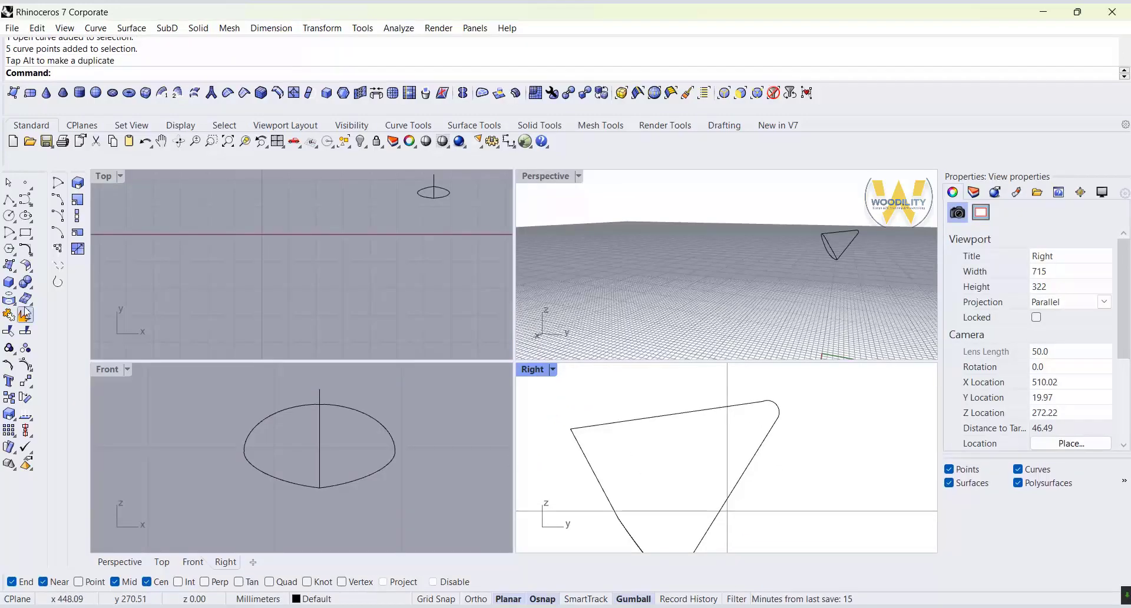
pyautogui.click(24, 331)
pyautogui.click(775, 405)
pyautogui.rightClick(775, 406)
pyautogui.click(116, 74)
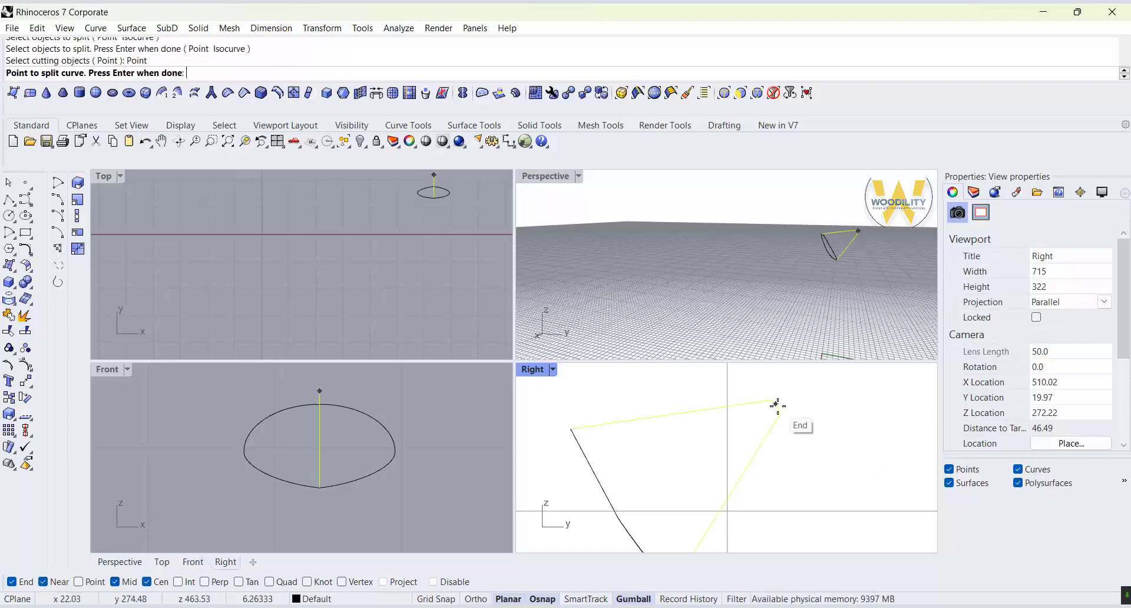
pyautogui.click(777, 406)
pyautogui.rightClick(777, 406)
pyautogui.click(777, 408)
# Turn on the oval profile's control points and shift its middle side points slightly in the Right view.
pyautogui.scroll(-4, 692, 440)
pyautogui.click(669, 519)
pyautogui.press('F10')
pyautogui.moveTo(630, 474); pyautogui.dragTo(657, 500)
pyautogui.moveTo(673, 461); pyautogui.dragTo(660, 429)
pyautogui.click(735, 468)
pyautogui.scroll(4, 676, 534)
pyautogui.click(671, 521)
pyautogui.click(145, 141)
pyautogui.moveTo(574, 428); pyautogui.dragTo(646, 483)
pyautogui.moveTo(657, 431); pyautogui.dragTo(654, 435)
# Select the oval profile's two lower corner control points and raise them slightly, nudging them outward.
pyautogui.moveTo(881, 266); pyautogui.dragTo(857, 275, button='right')
pyautogui.scroll(9, 857, 276)
pyautogui.click(710, 286)
pyautogui.keyDown('shift'); pyautogui.click(810, 259); pyautogui.keyUp('shift')
pyautogui.moveTo(770, 227); pyautogui.dragTo(771, 231)
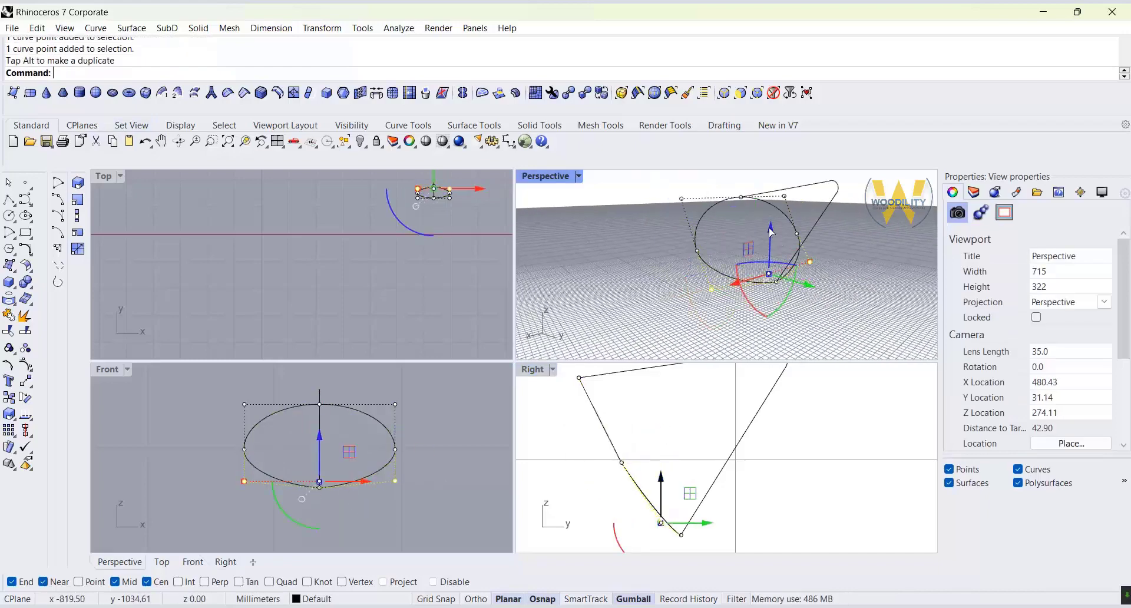
pyautogui.moveTo(687, 496); pyautogui.dragTo(694, 490)
# Move the oval's two middle side control points up and outward in the Right view to straighten its side profile.
pyautogui.click(621, 466)
pyautogui.moveTo(609, 476); pyautogui.dragTo(637, 449)
pyautogui.moveTo(650, 434); pyautogui.dragTo(658, 429)
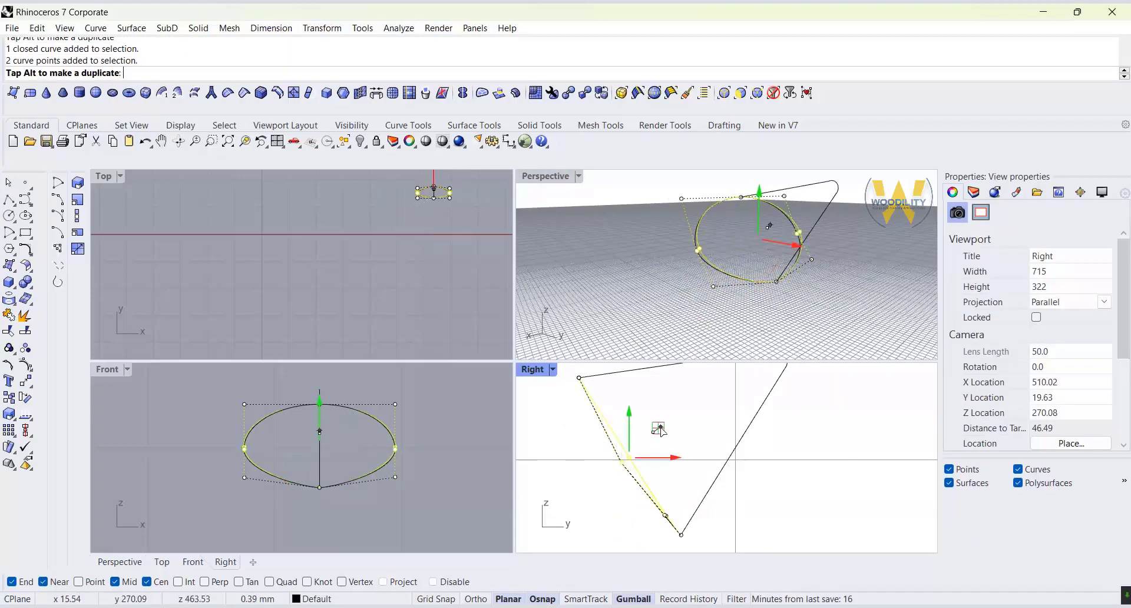
pyautogui.click(865, 271)
pyautogui.press('Escape')
# Sweep the oval profile along the upper and lower rails with Sweep 2 Rails.
pyautogui.moveTo(865, 270); pyautogui.dragTo(869, 291, button='right')
pyautogui.scroll(-2, 869, 291)
pyautogui.click(131, 28)
pyautogui.click(159, 91)
pyautogui.click(819, 268)
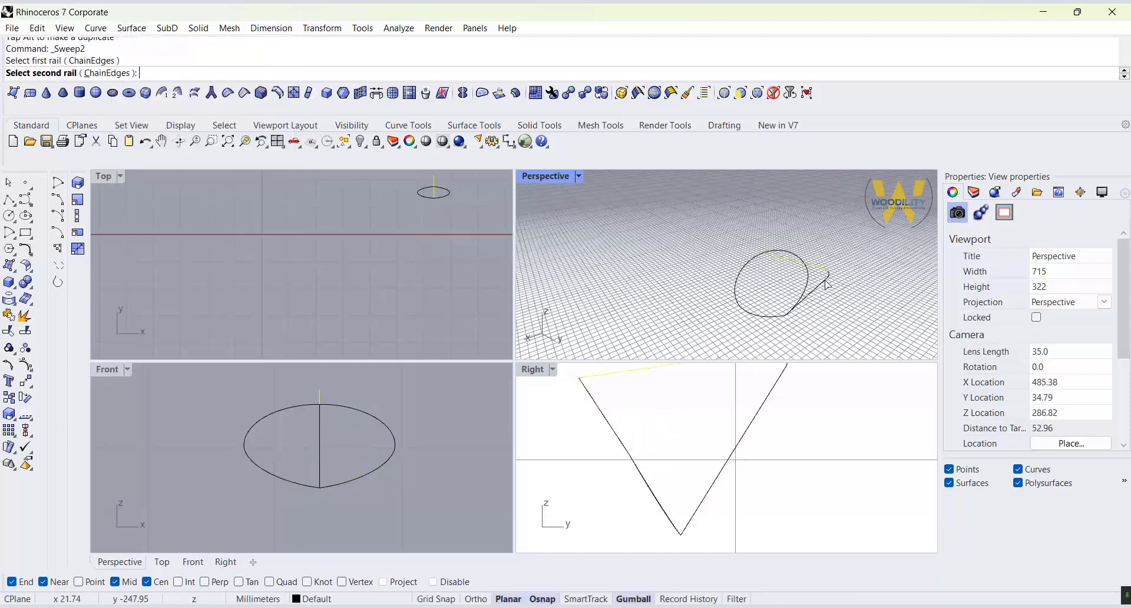
pyautogui.click(819, 285)
pyautogui.click(804, 277)
pyautogui.press('Return')
pyautogui.press('Return')
pyautogui.click(896, 461)
# Show the hidden objects to compare the cone with the egg, and undo both the showing and the sweep.
pyautogui.scroll(-9, 749, 436)
pyautogui.middleClick(759, 480)
pyautogui.rightClick(746, 491)
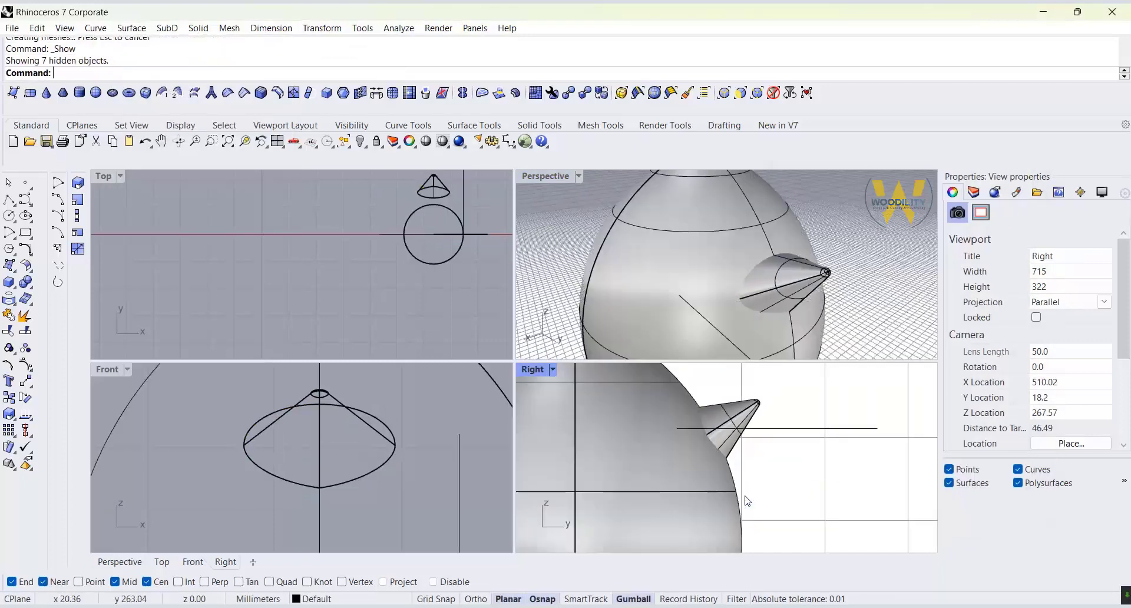
pyautogui.scroll(-9, 745, 498)
pyautogui.click(145, 142)
pyautogui.click(145, 142)
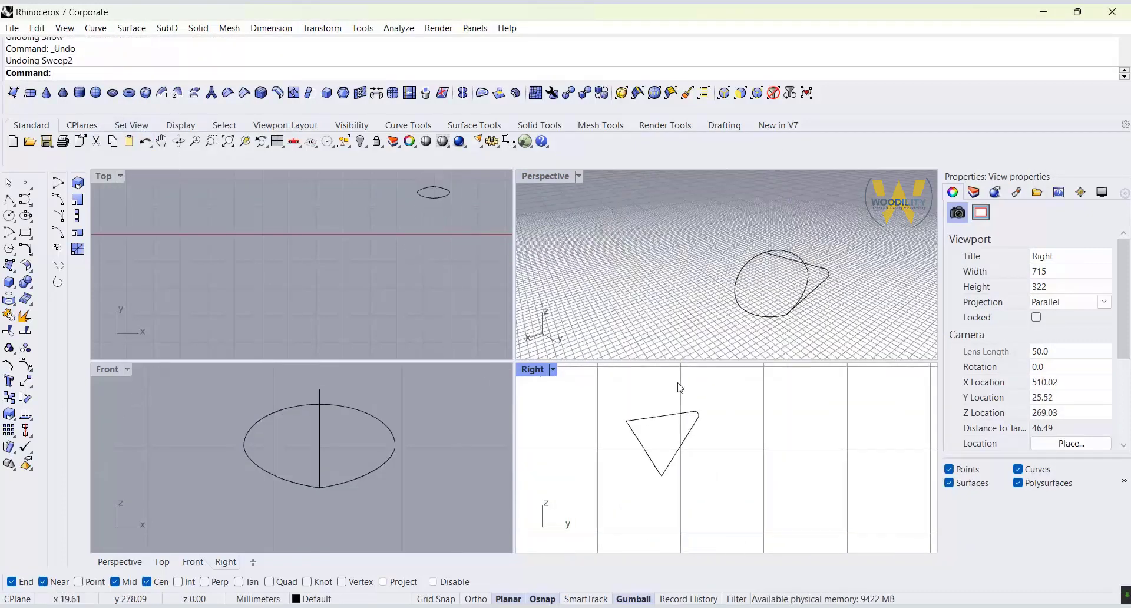
# Turn on the control points of both rails and raise the points of their rounded tip slightly.
pyautogui.click(698, 412)
pyautogui.click(753, 452)
pyautogui.scroll(8, 701, 420)
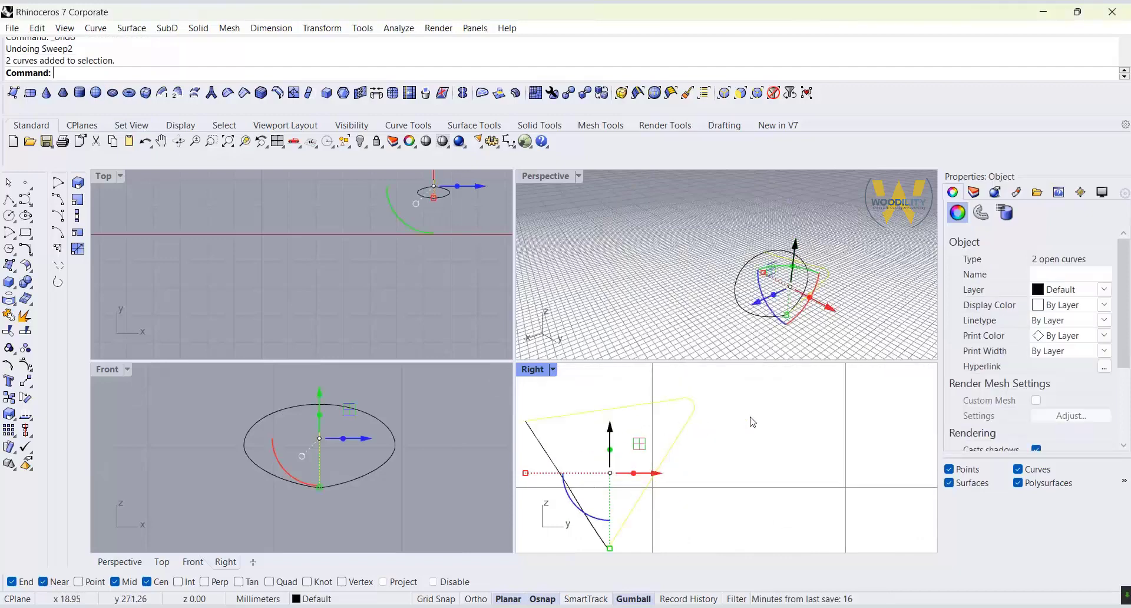
pyautogui.click(23, 365)
pyautogui.moveTo(773, 392); pyautogui.dragTo(667, 423)
pyautogui.moveTo(718, 374); pyautogui.dragTo(721, 389)
pyautogui.press('Escape')
pyautogui.press('Escape')
pyautogui.scroll(-6, 772, 400)
pyautogui.moveTo(537, 260); pyautogui.dragTo(567, 257, button='right')
# Create the beak surface by sweeping the oval profile along the upper and lower rails.
pyautogui.click(132, 28)
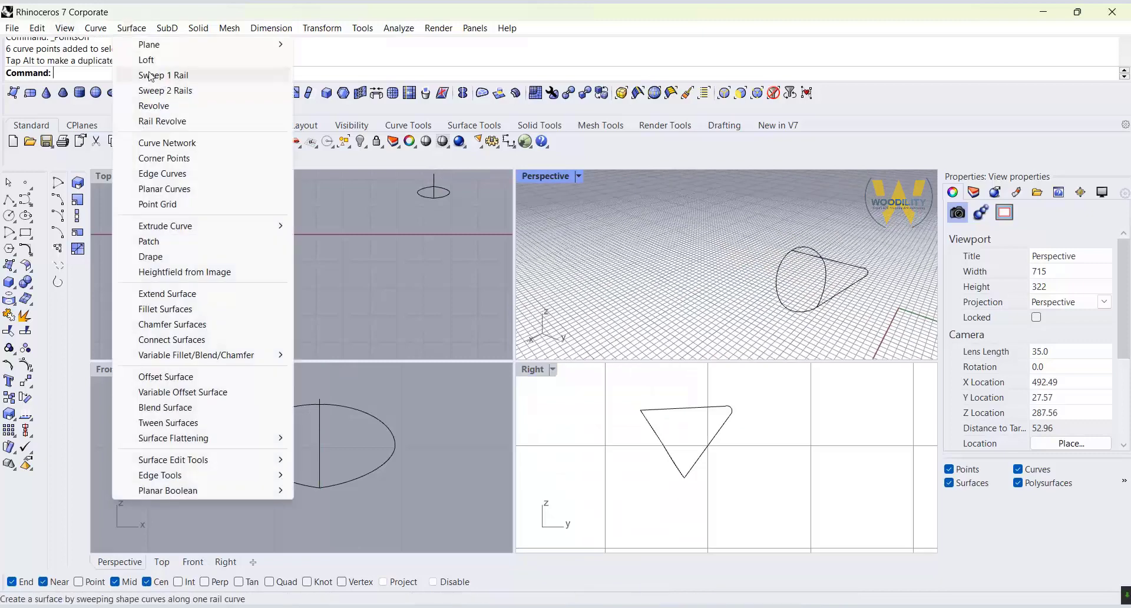
pyautogui.click(156, 91)
pyautogui.click(842, 264)
pyautogui.click(846, 288)
pyautogui.click(809, 311)
pyautogui.press('Return')
pyautogui.press('Return')
pyautogui.click(833, 511)
# Show all hidden objects so the egg body reappears around the swept beak.
pyautogui.middleClick(750, 507)
pyautogui.click(719, 504)
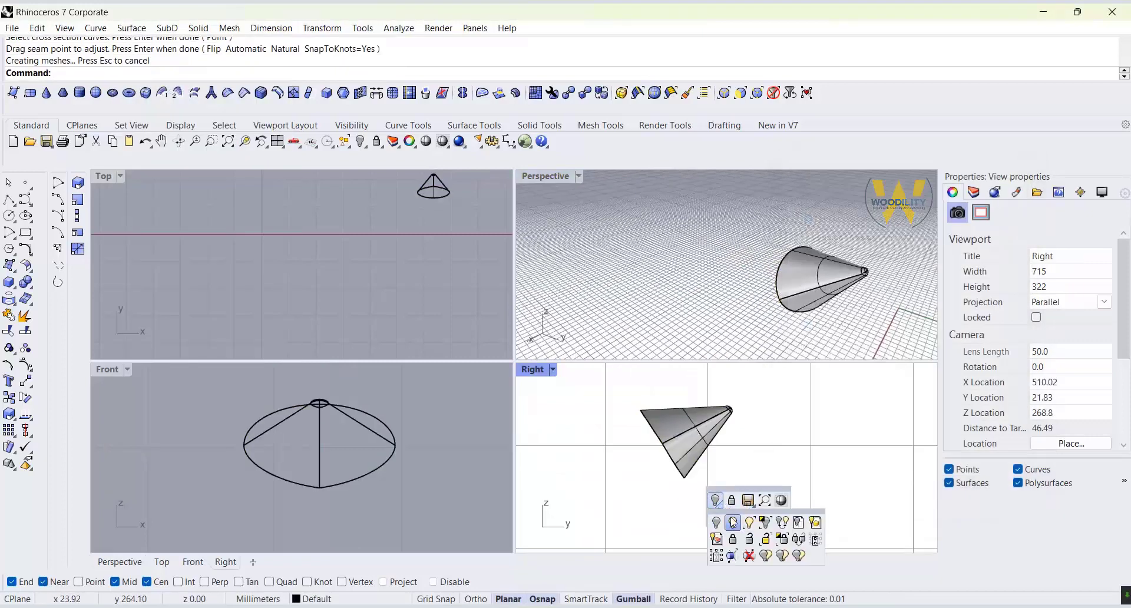
pyautogui.click(733, 522)
# Draw an interpolated curve through five points in the Front view, starting on the horizontal line and arching over the egg's upper side.
pyautogui.click(391, 469)
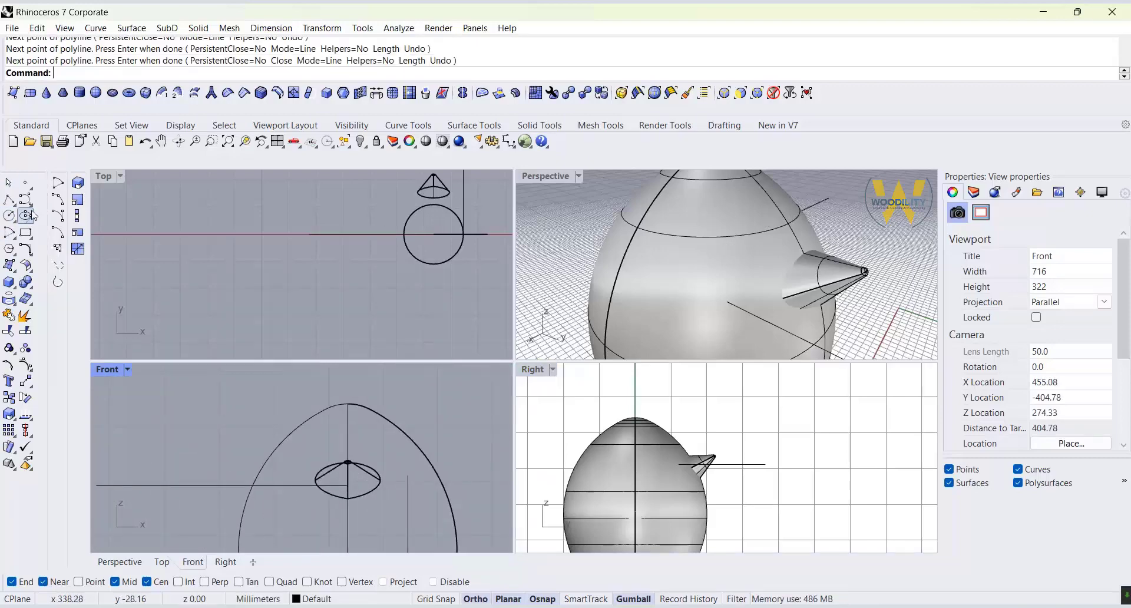
pyautogui.click(31, 204)
pyautogui.click(60, 209)
pyautogui.click(267, 485)
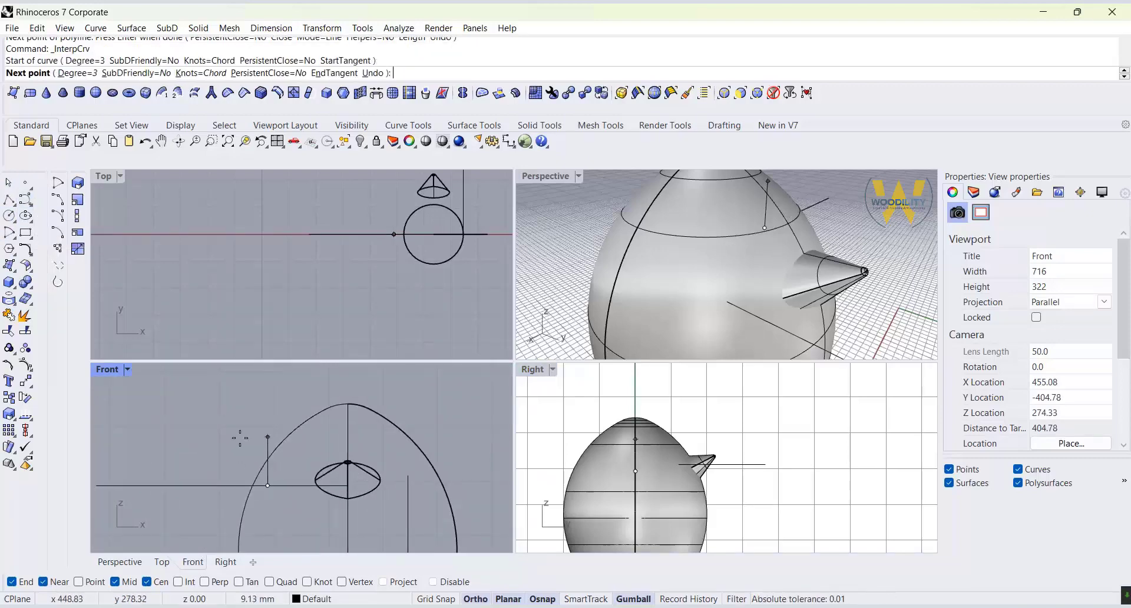
pyautogui.click(230, 447)
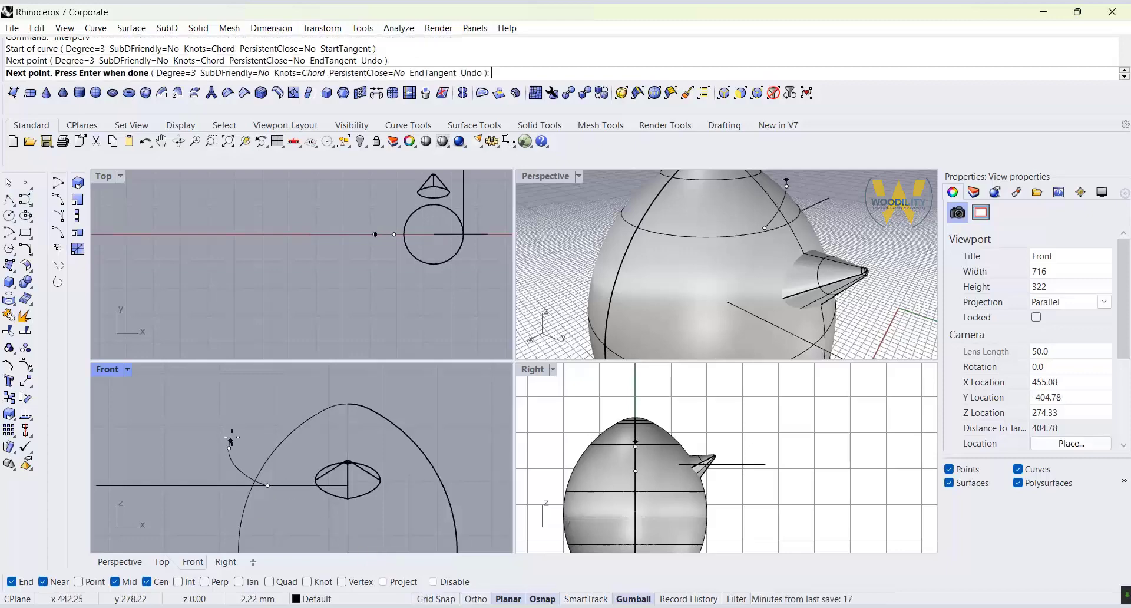
pyautogui.click(245, 385)
pyautogui.click(311, 385)
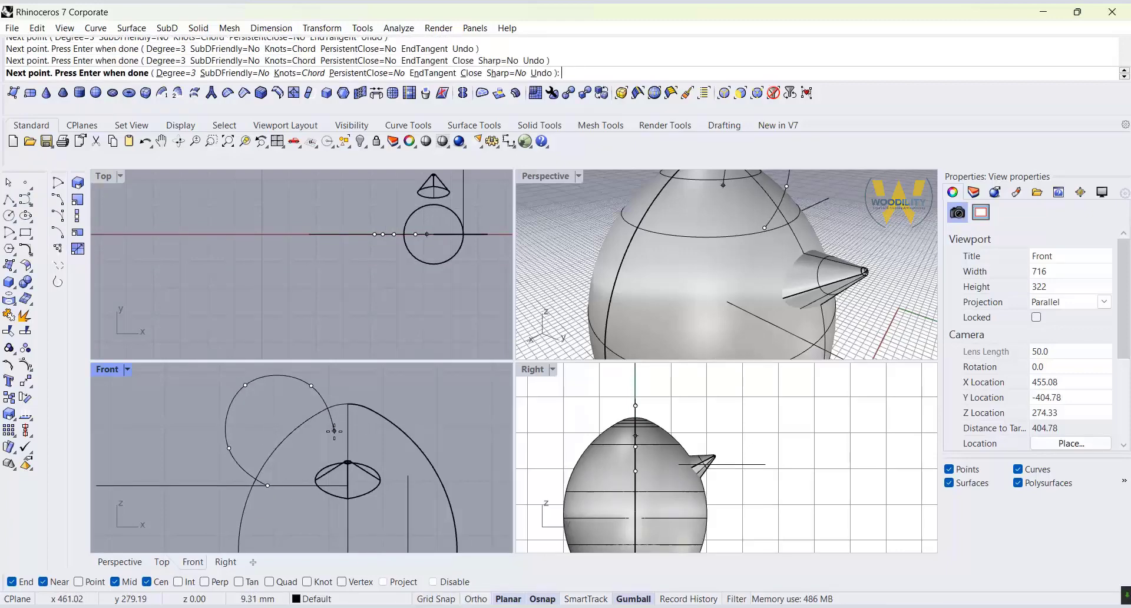
pyautogui.click(334, 430)
pyautogui.press('Return')
pyautogui.click(334, 430)
pyautogui.scroll(-3, 797, 334)
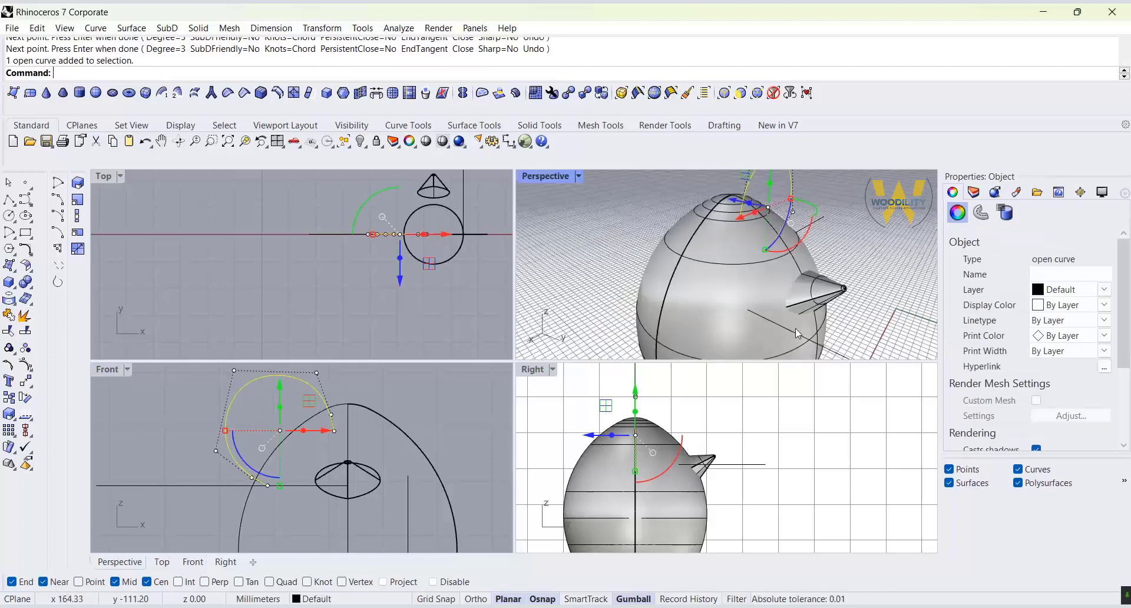
# Reshape the arch curve in the Front view by shifting its two upper control points slightly downward and inward.
pyautogui.scroll(-3, 796, 334)
pyautogui.moveTo(796, 334); pyautogui.dragTo(716, 283, button='right')
pyautogui.scroll(4, 184, 451)
pyautogui.click(185, 450)
pyautogui.scroll(-9, 202, 432)
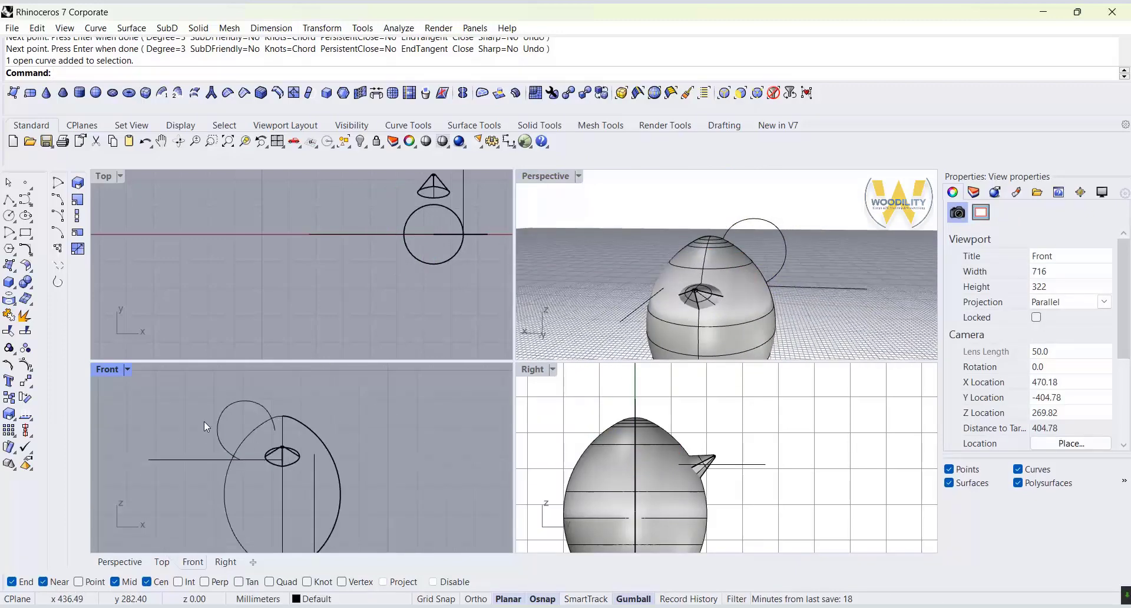
pyautogui.scroll(6, 204, 419)
pyautogui.click(235, 406)
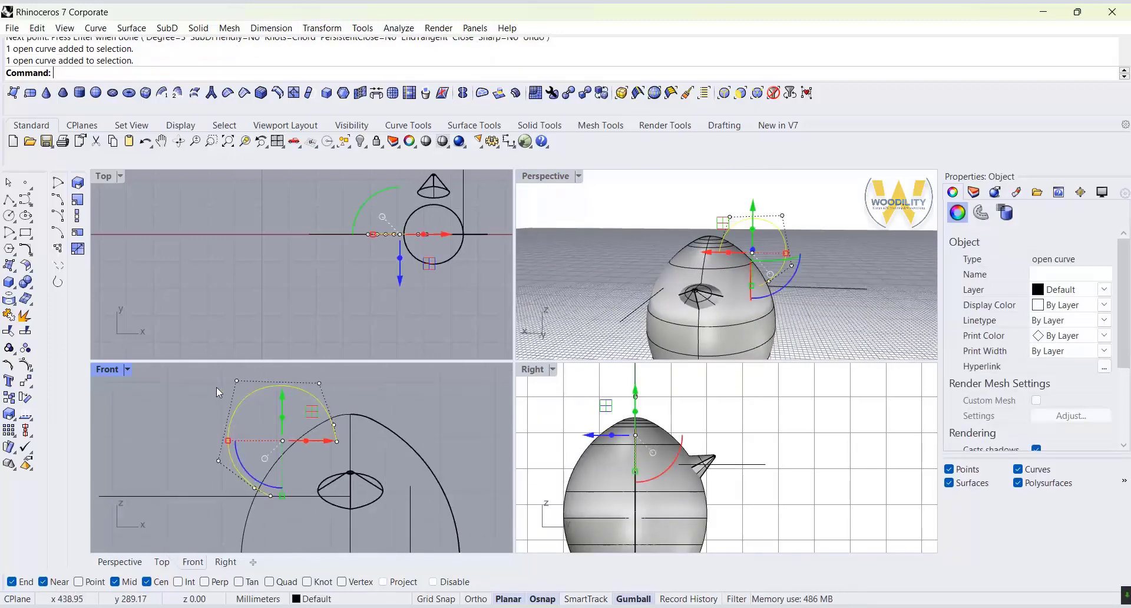
pyautogui.moveTo(217, 387); pyautogui.dragTo(213, 414, button='right')
pyautogui.click(234, 406)
pyautogui.moveTo(268, 374); pyautogui.dragTo(273, 384)
pyautogui.click(317, 407)
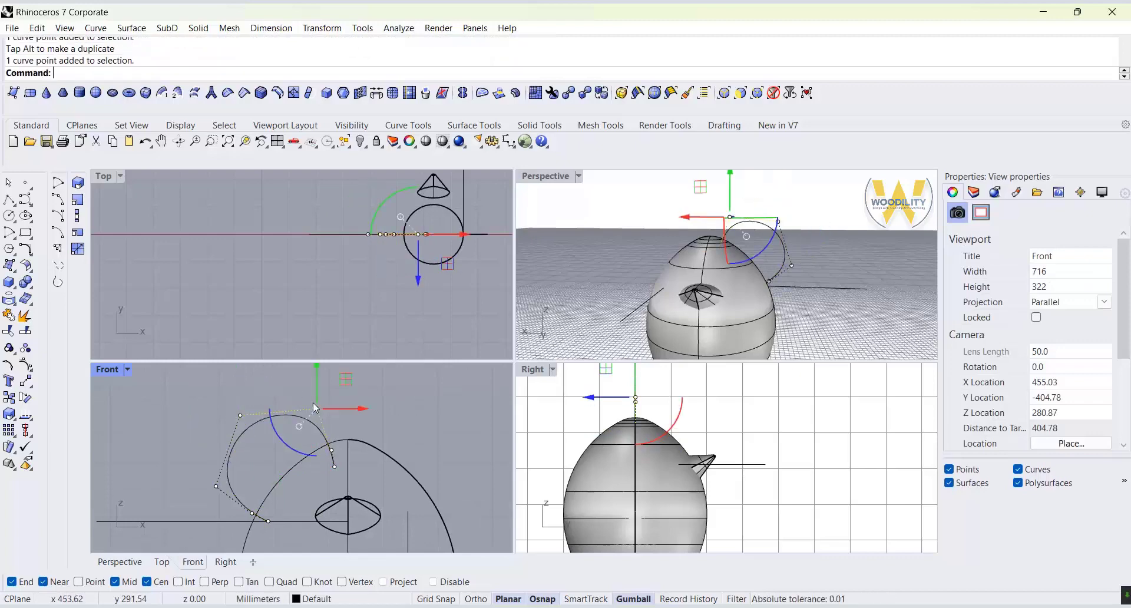
pyautogui.moveTo(345, 509); pyautogui.dragTo(346, 510)
pyautogui.moveTo(351, 408); pyautogui.dragTo(336, 385)
pyautogui.press('Escape')
pyautogui.click(312, 419)
pyautogui.click(315, 410)
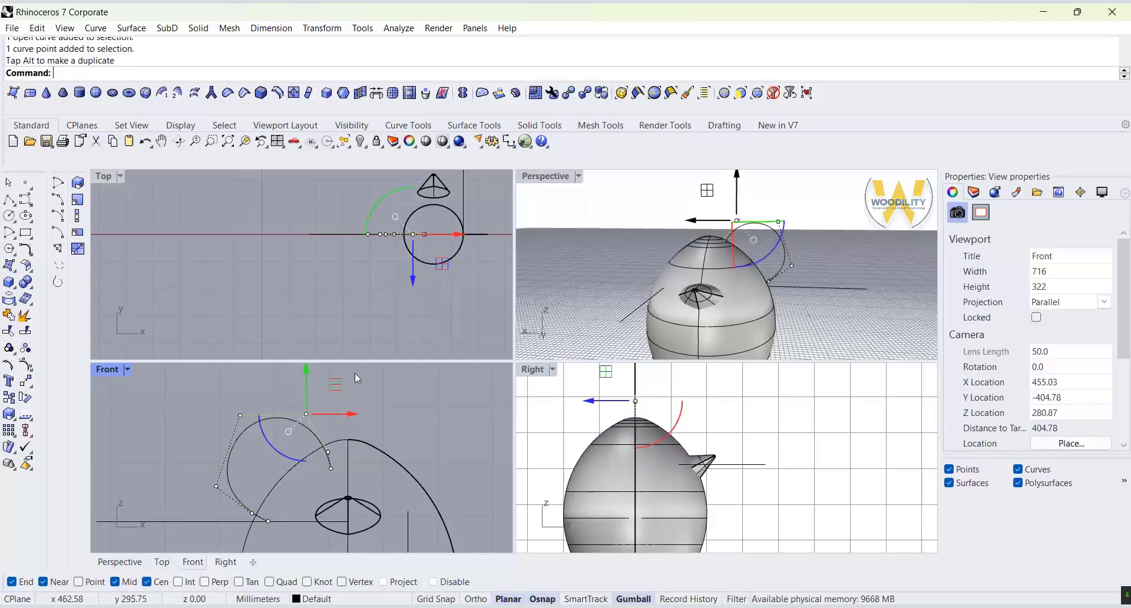
# Move the arch curve's lower outer control point inward and adjust its upper outer point to round the outer side.
pyautogui.click(236, 440)
pyautogui.click(217, 486)
pyautogui.moveTo(248, 450); pyautogui.dragTo(252, 449)
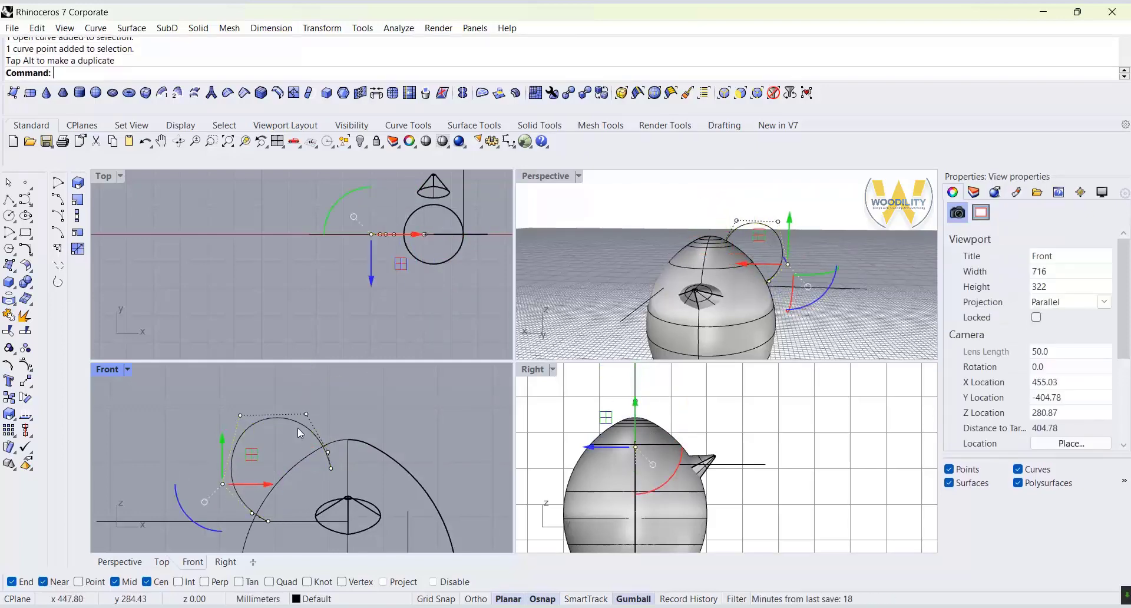
pyautogui.click(298, 429)
pyautogui.click(248, 427)
pyautogui.click(241, 415)
pyautogui.moveTo(270, 380); pyautogui.dragTo(272, 388)
pyautogui.click(362, 386)
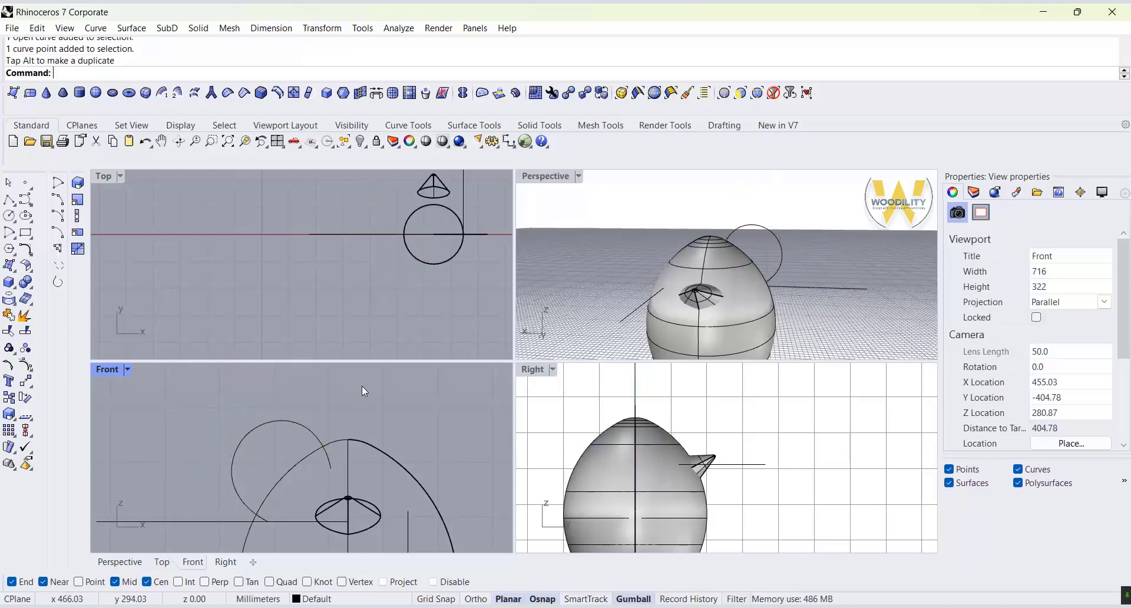
# Draw a circle of about 3.3 mm radius centred on the arch's lower end and rotate it perpendicular to the curve.
pyautogui.moveTo(280, 477); pyautogui.dragTo(249, 441, button='right')
pyautogui.click(8, 216)
pyautogui.click(236, 484)
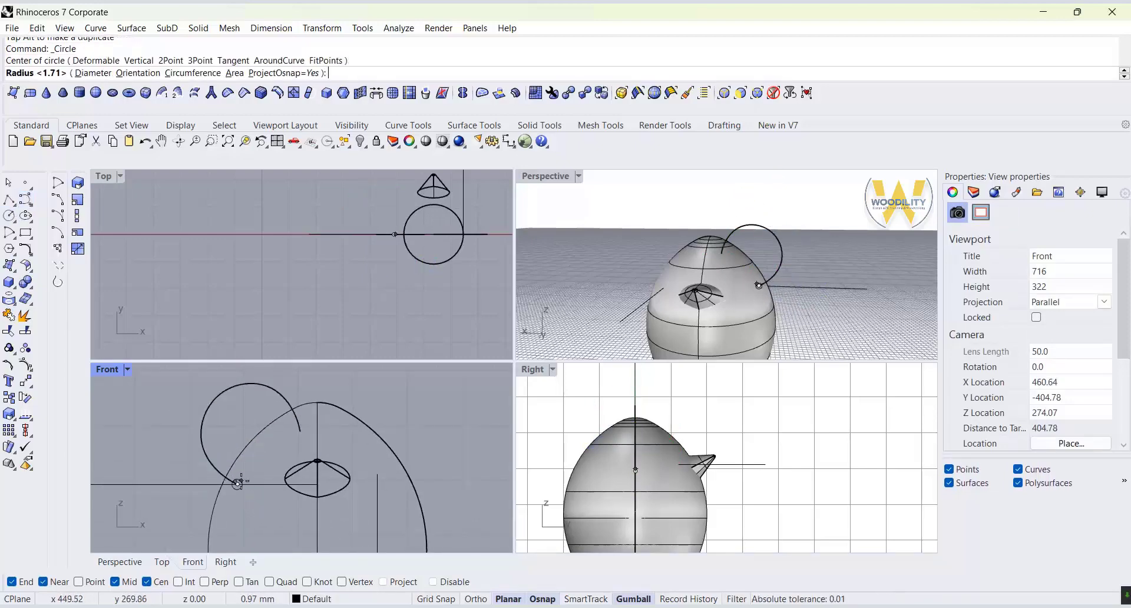
pyautogui.scroll(3, 390, 257)
pyautogui.scroll(1, 390, 258)
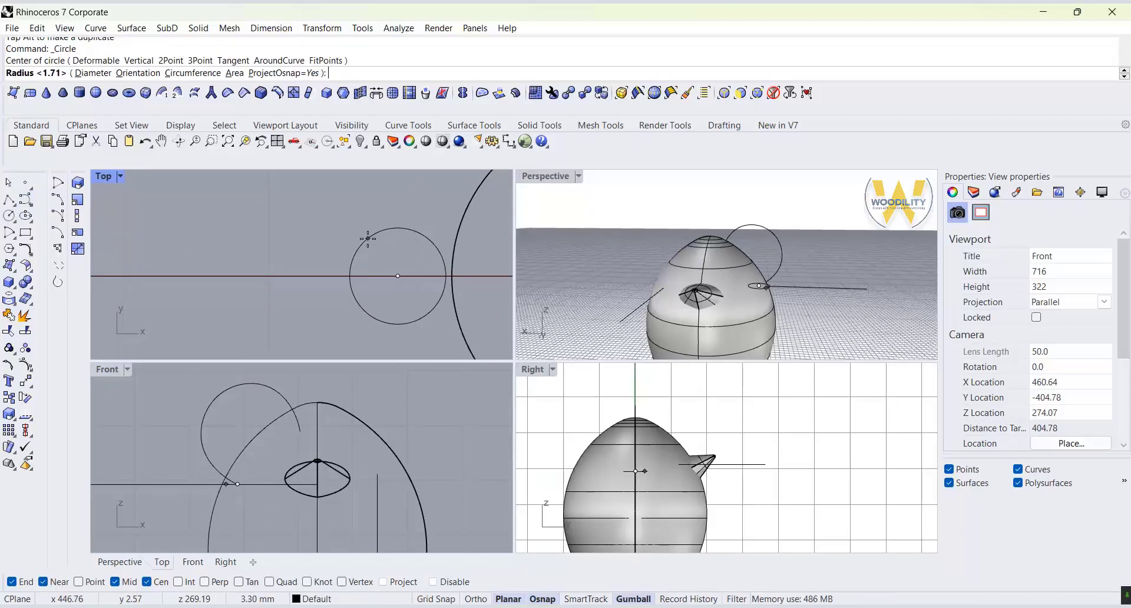
pyautogui.click(368, 238)
pyautogui.click(368, 238)
pyautogui.scroll(10, 239, 507)
pyautogui.moveTo(217, 469); pyautogui.dragTo(255, 470)
pyautogui.click(392, 521)
pyautogui.scroll(-12, 255, 504)
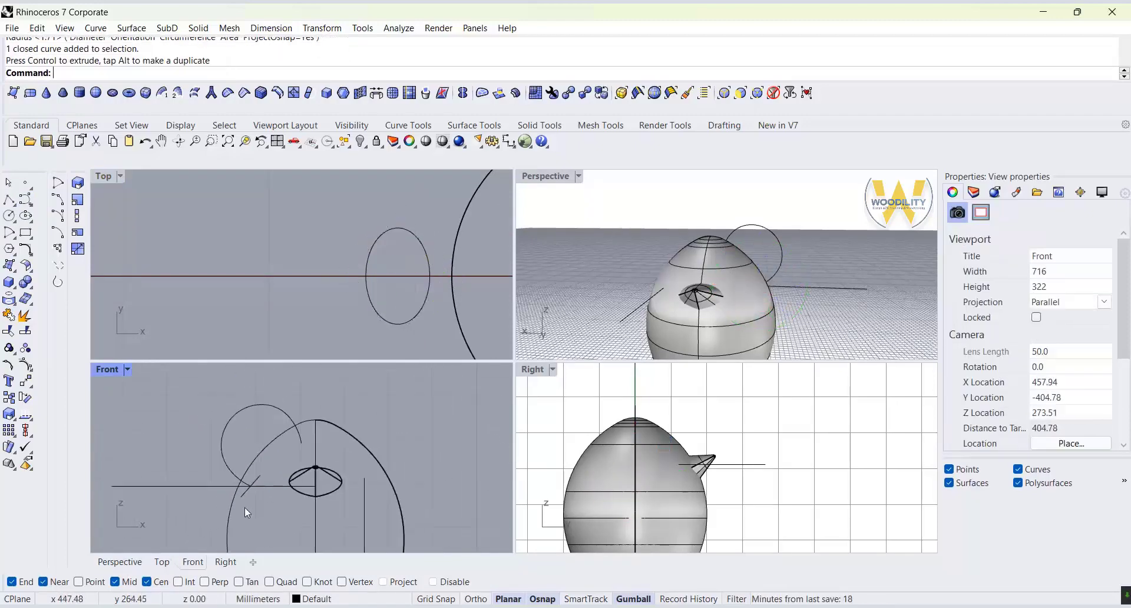
# Copy the tilted circle to the arch's upper end and rotate the copy to align with the curve's direction there.
pyautogui.click(256, 479)
pyautogui.click(9, 397)
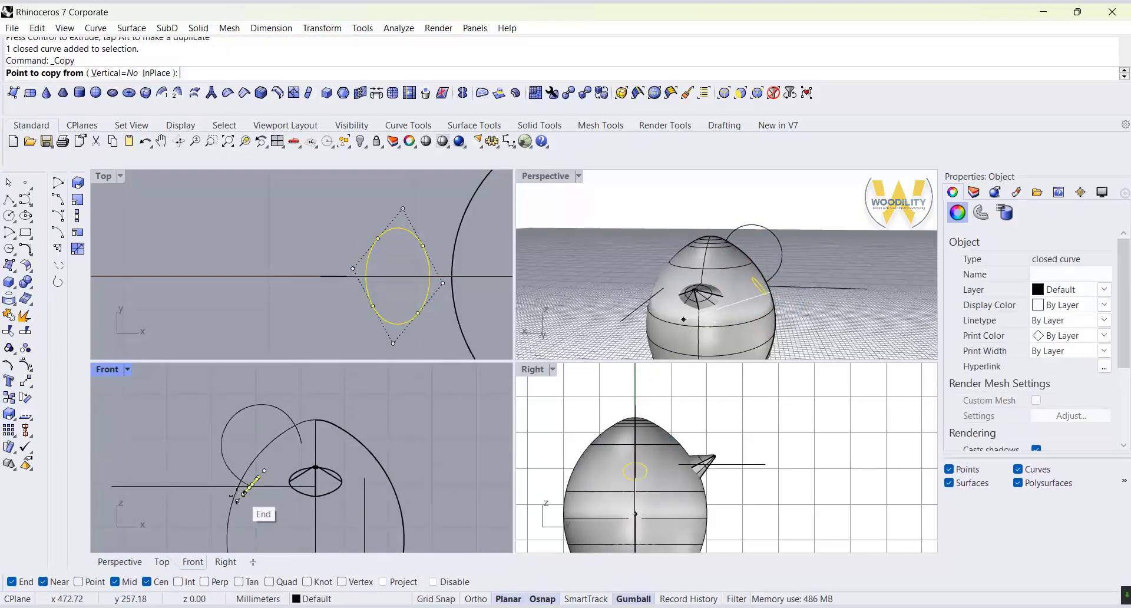
pyautogui.click(367, 292)
pyautogui.click(299, 442)
pyautogui.rightClick(300, 440)
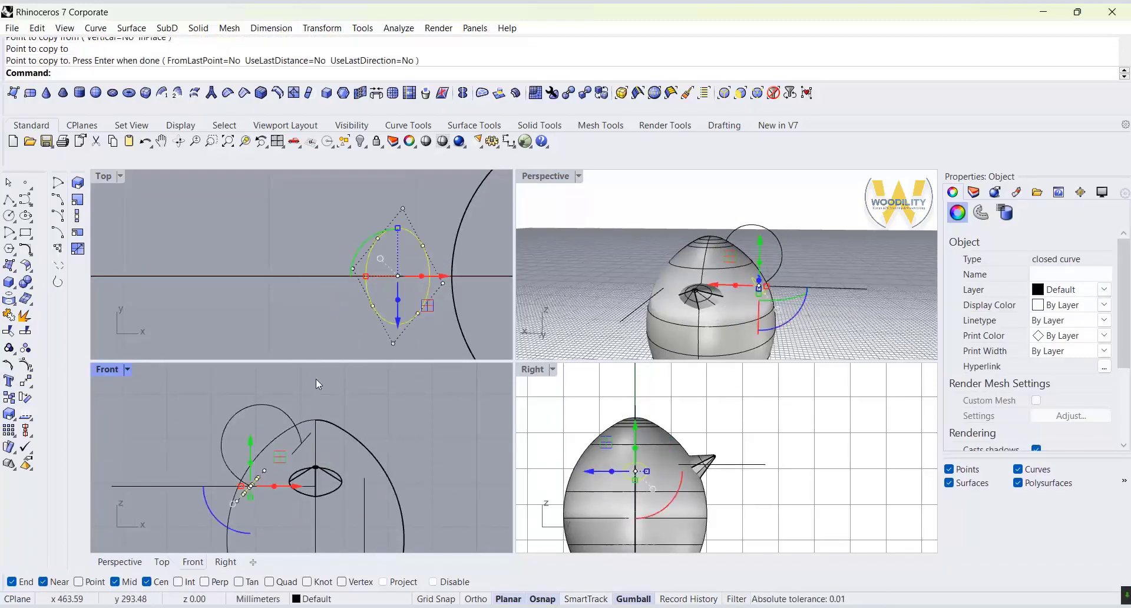
pyautogui.scroll(10, 300, 441)
pyautogui.click(316, 435)
pyautogui.moveTo(283, 488); pyautogui.dragTo(275, 484)
pyautogui.click(394, 453)
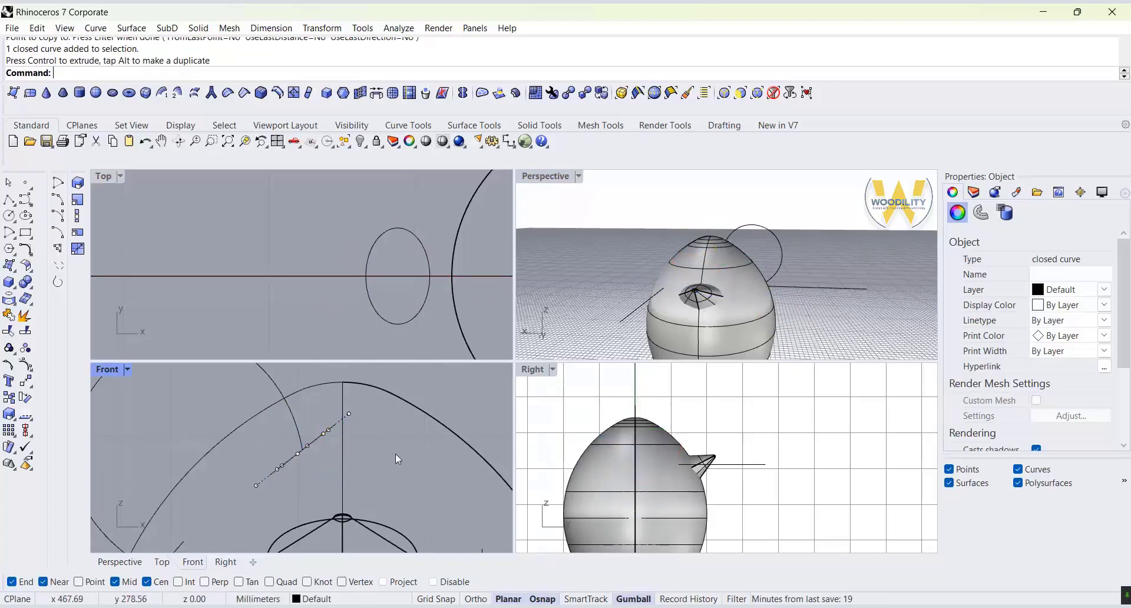
# Scale the circles at both ends of the arch down slightly and uniformly.
pyautogui.scroll(-6, 395, 455)
pyautogui.scroll(6, 293, 478)
pyautogui.click(274, 516)
pyautogui.scroll(4, 355, 277)
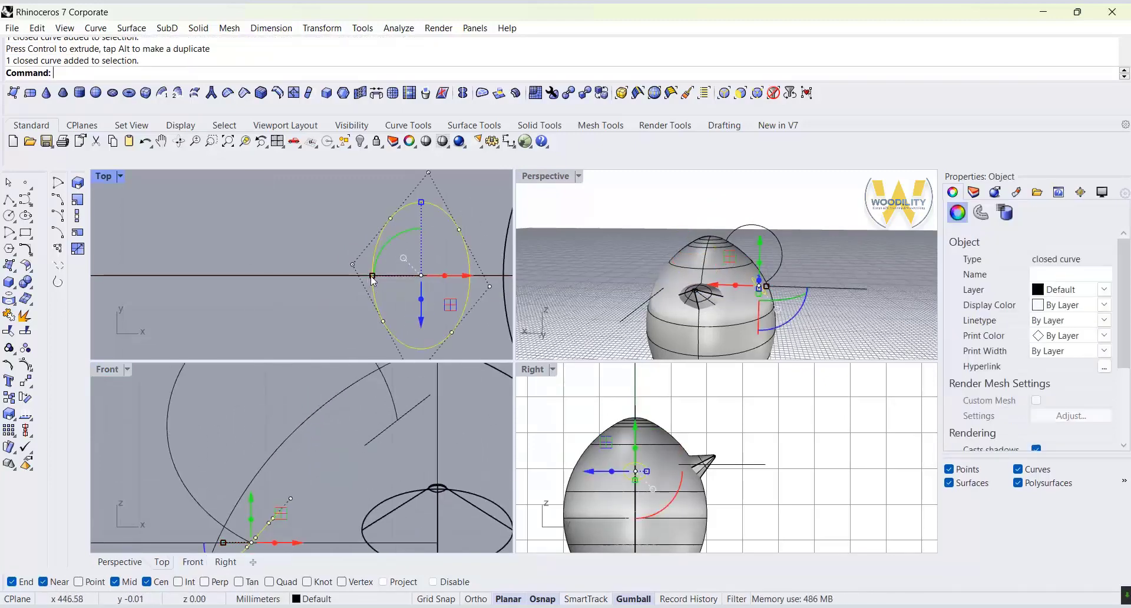
pyautogui.keyDown('shift'); pyautogui.moveTo(372, 276); pyautogui.dragTo(377, 276); pyautogui.keyUp('shift')
pyautogui.click(373, 438)
pyautogui.moveTo(425, 267); pyautogui.dragTo(120, 283, button='right')
pyautogui.scroll(-4, 120, 283)
pyautogui.keyDown('shift'); pyautogui.moveTo(248, 289); pyautogui.dragTo(254, 290); pyautogui.keyUp('shift')
pyautogui.click(378, 271)
pyautogui.scroll(-6, 295, 405)
# Draw a third circle of about 3.8 mm radius on the arch's upper outer bend and rotate it perpendicular to the curve.
pyautogui.moveTo(289, 407); pyautogui.dragTo(328, 446, button='right')
pyautogui.click(9, 216)
pyautogui.click(289, 407)
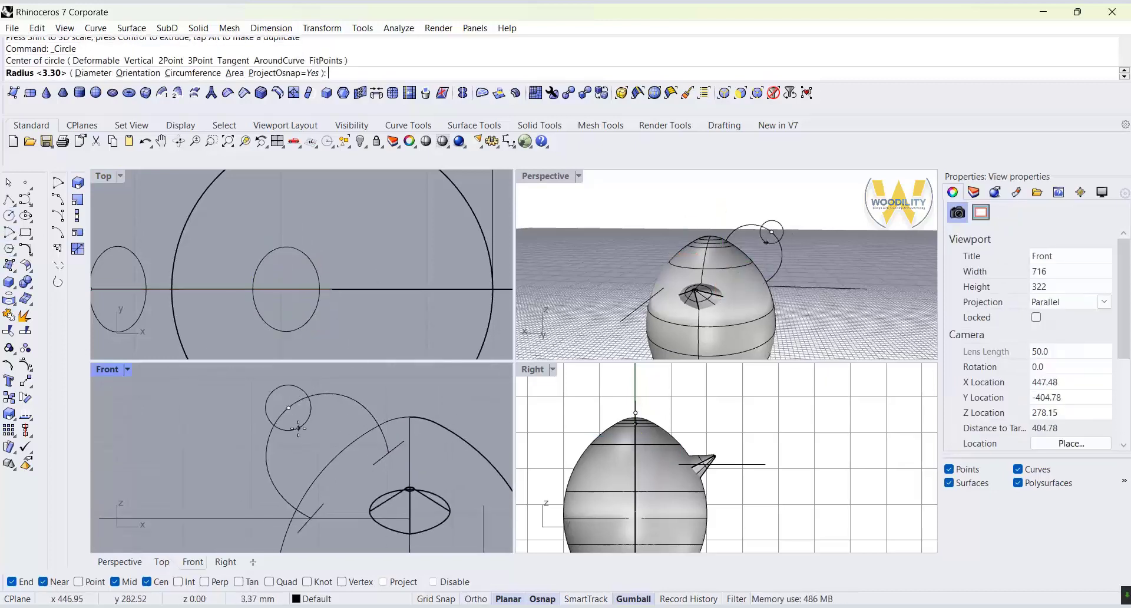
pyautogui.scroll(-3, 236, 303)
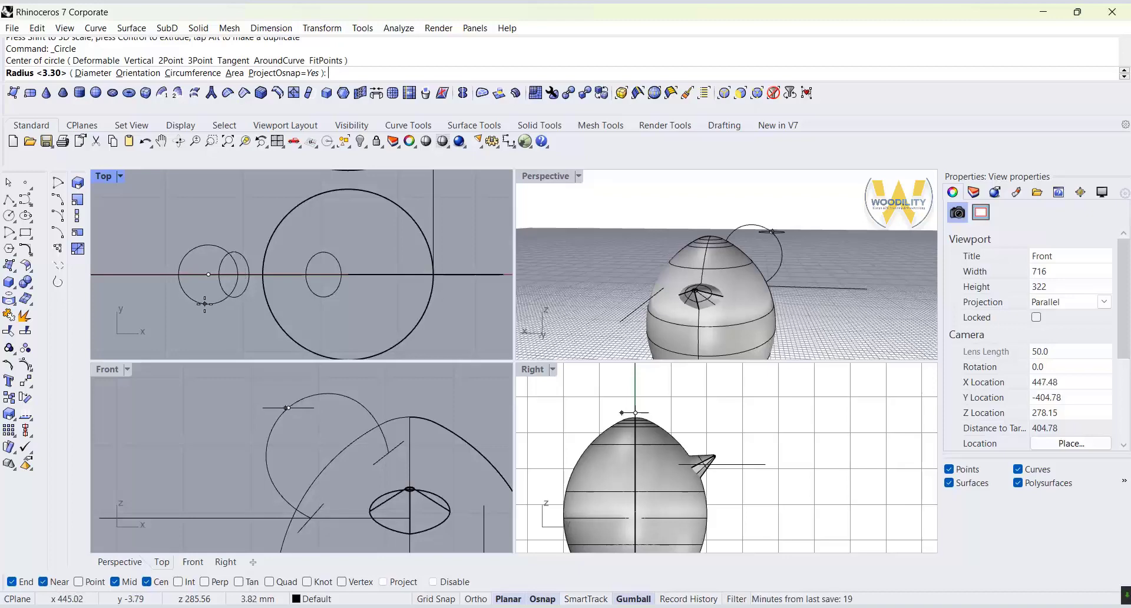
pyautogui.click(205, 304)
pyautogui.click(214, 302)
pyautogui.scroll(4, 309, 413)
pyautogui.moveTo(270, 450); pyautogui.dragTo(248, 422)
pyautogui.click(401, 386)
pyautogui.scroll(-4, 386, 439)
pyautogui.moveTo(387, 443); pyautogui.dragTo(356, 426, button='right')
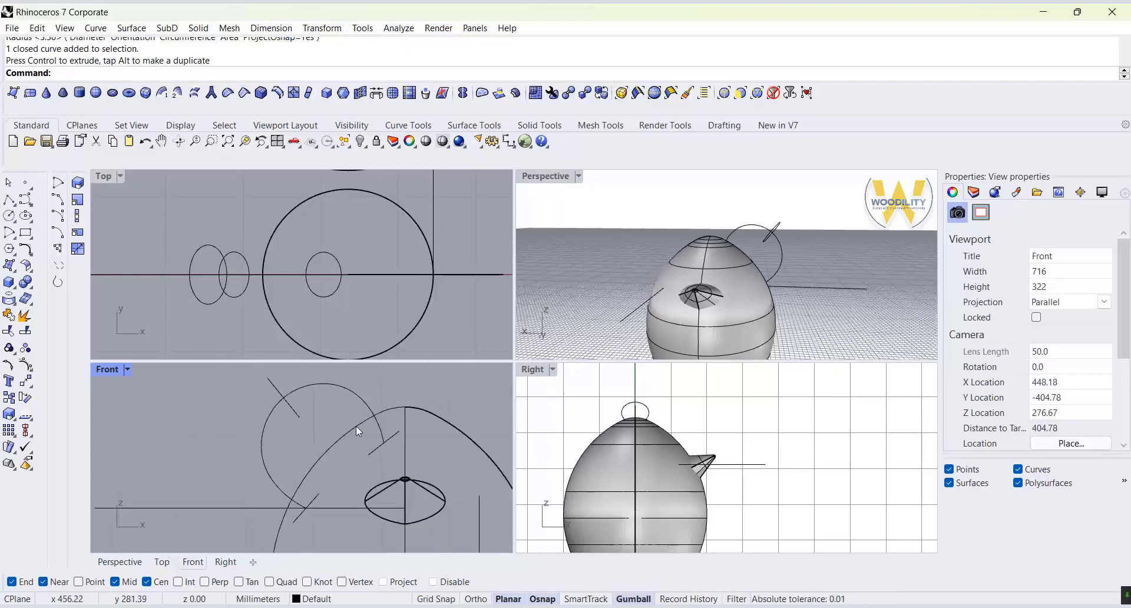
# Create a tube surface with Sweep 1 Rail, using the arch curve as rail and the circles along it as cross sections.
pyautogui.moveTo(695, 265); pyautogui.dragTo(648, 255, button='right')
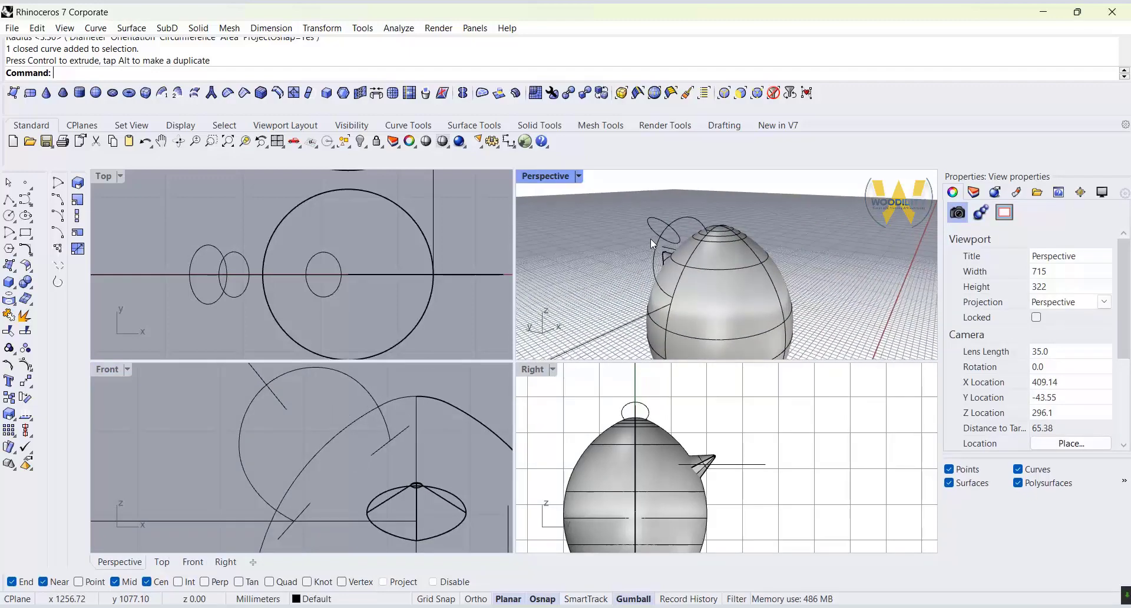
pyautogui.scroll(2, 694, 245)
pyautogui.click(132, 27)
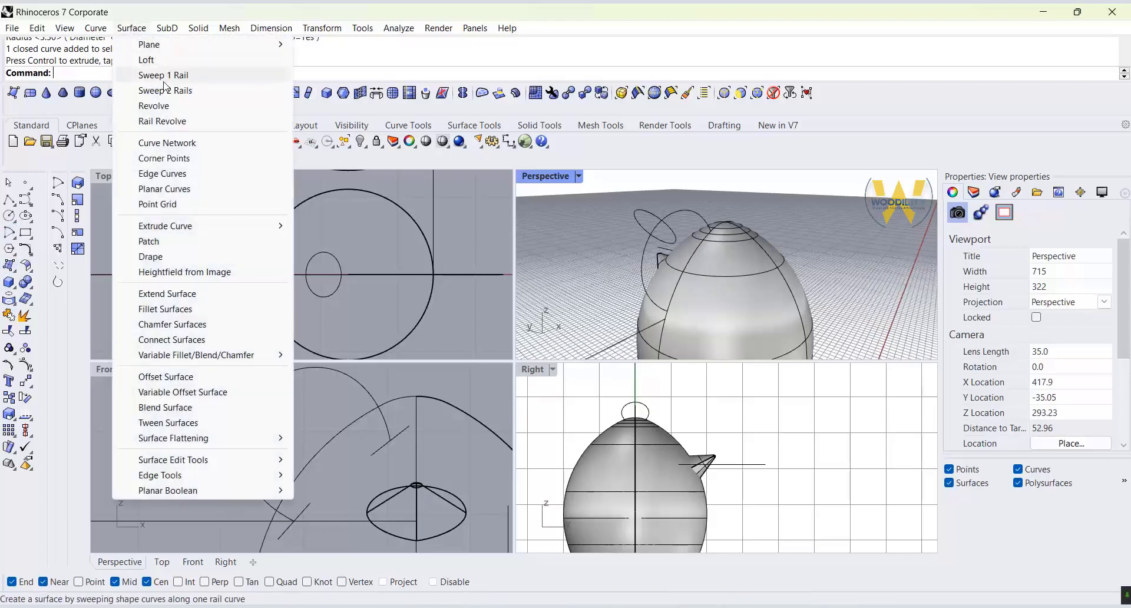
pyautogui.click(164, 78)
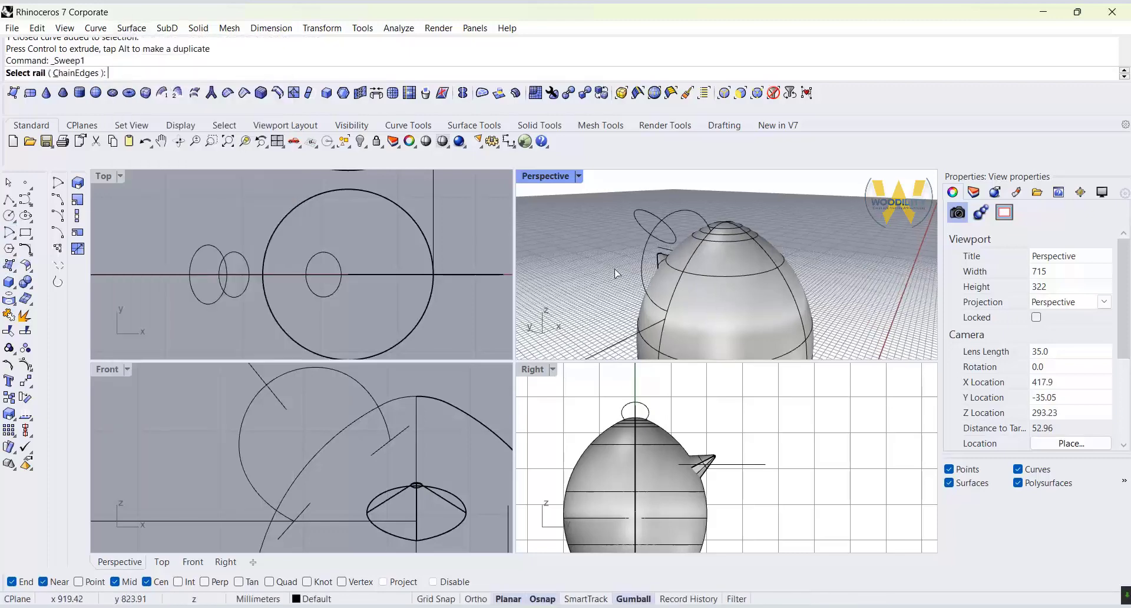
pyautogui.click(376, 449)
pyautogui.press('Return')
pyautogui.press('Return')
pyautogui.click(785, 455)
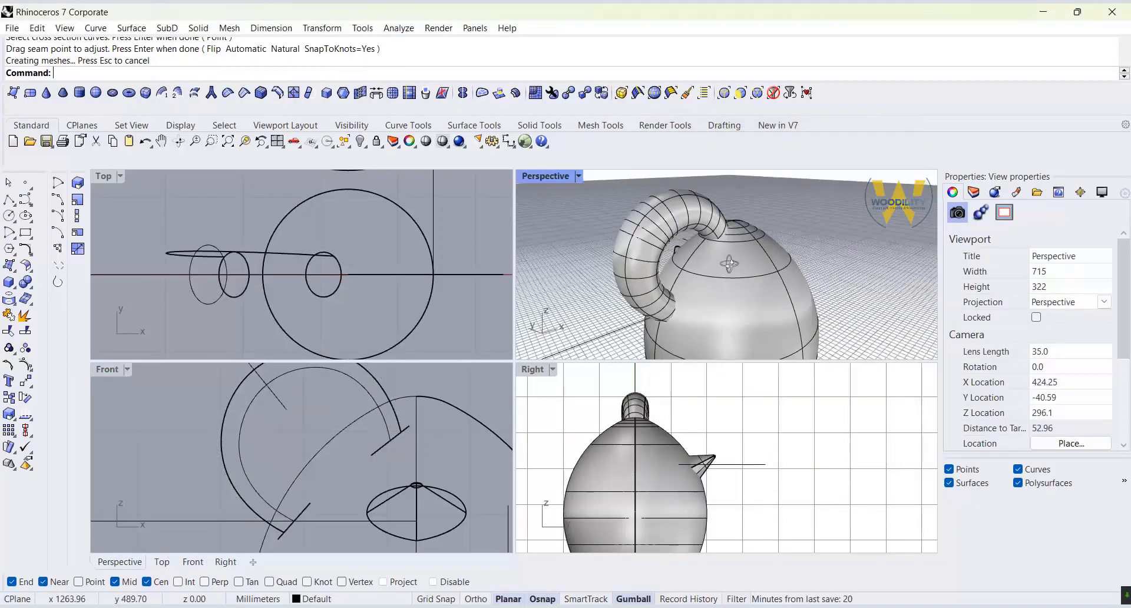
# Draw a straight polyline in the Front view connecting the arch curve's two ends.
pyautogui.scroll(-14, 729, 264)
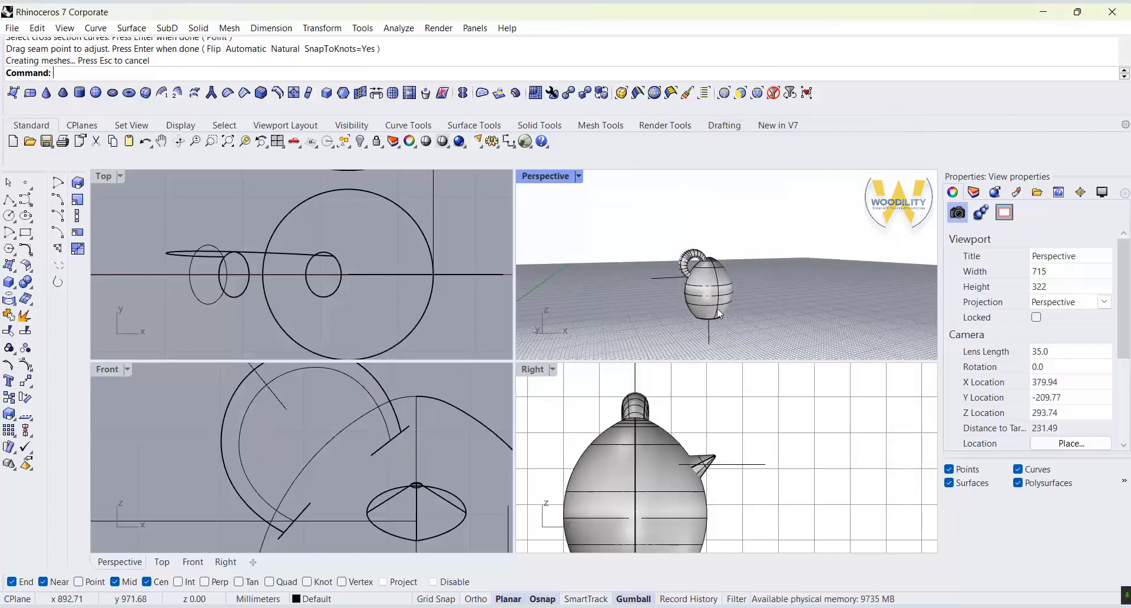
pyautogui.scroll(10, 715, 308)
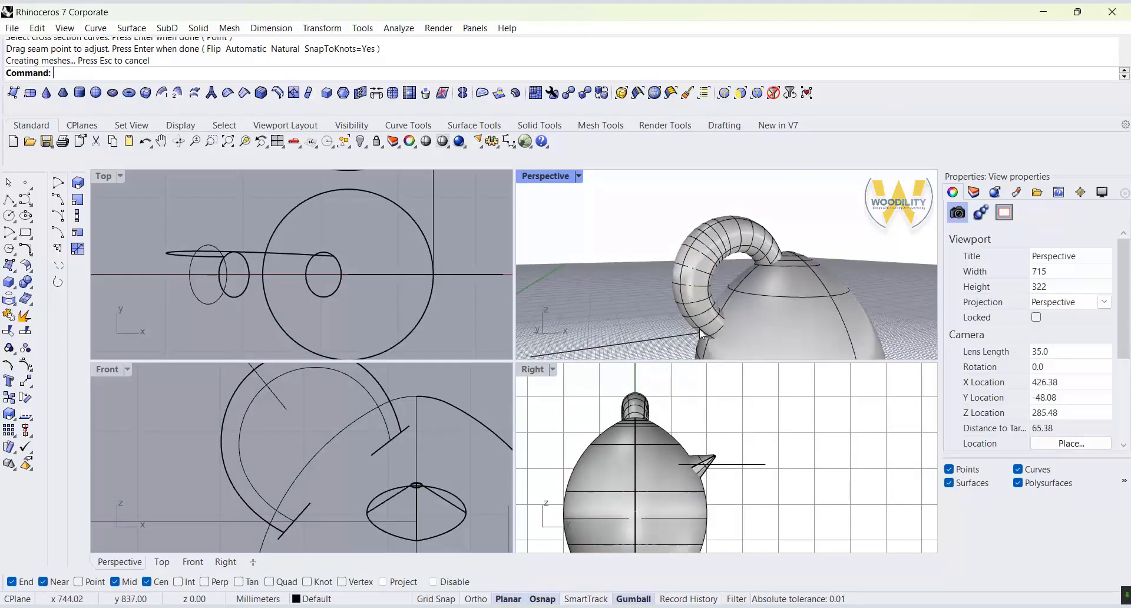
pyautogui.click(362, 385)
pyautogui.click(9, 200)
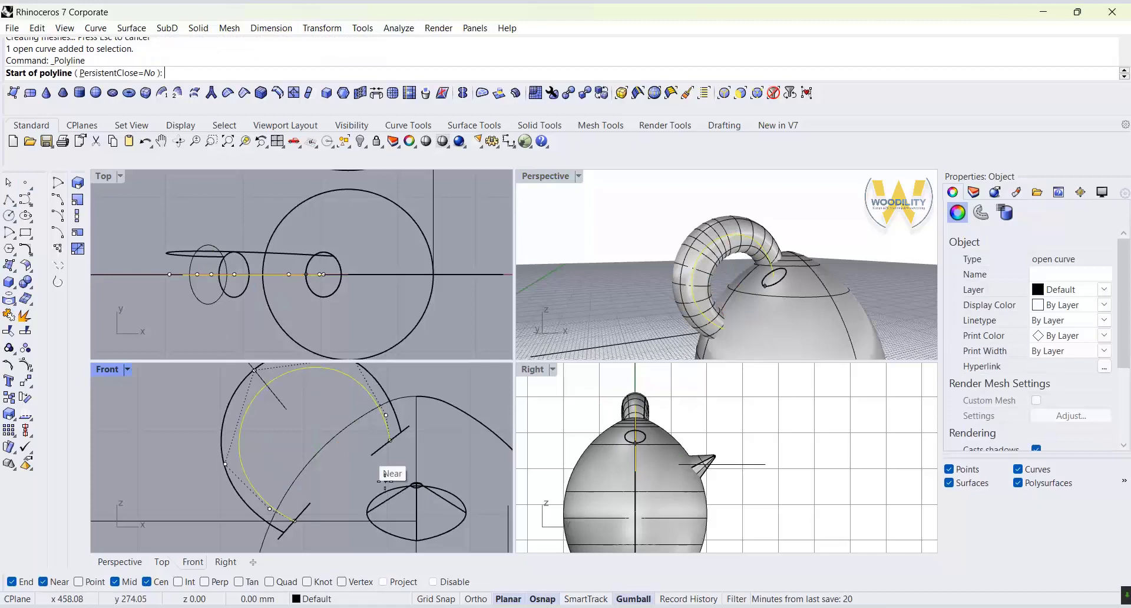
pyautogui.click(390, 438)
pyautogui.click(293, 519)
pyautogui.press('Return')
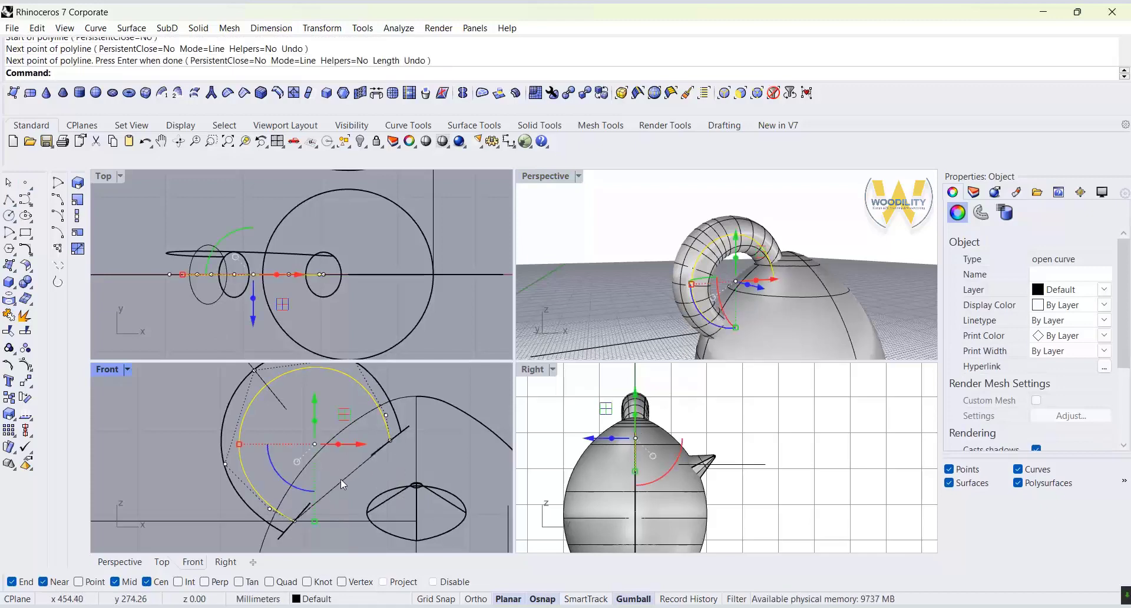
# Extrude the closed profile of arch and straight line into a solid plate with the Solid option set to Yes.
pyautogui.click(14, 272)
pyautogui.click(92, 289)
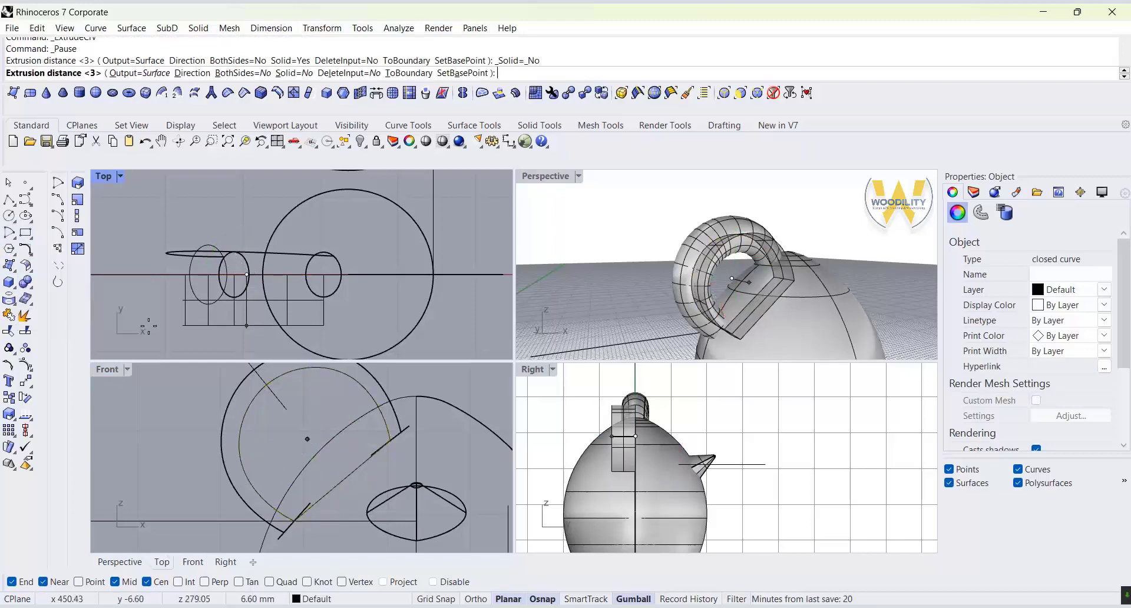
pyautogui.click(299, 73)
pyautogui.scroll(10, 241, 239)
pyautogui.click(235, 247)
# Move the extruded plate about 2.1 mm in the Top view so it is centred within the swept tube.
pyautogui.moveTo(704, 265); pyautogui.dragTo(745, 258, button='right')
pyautogui.click(767, 256)
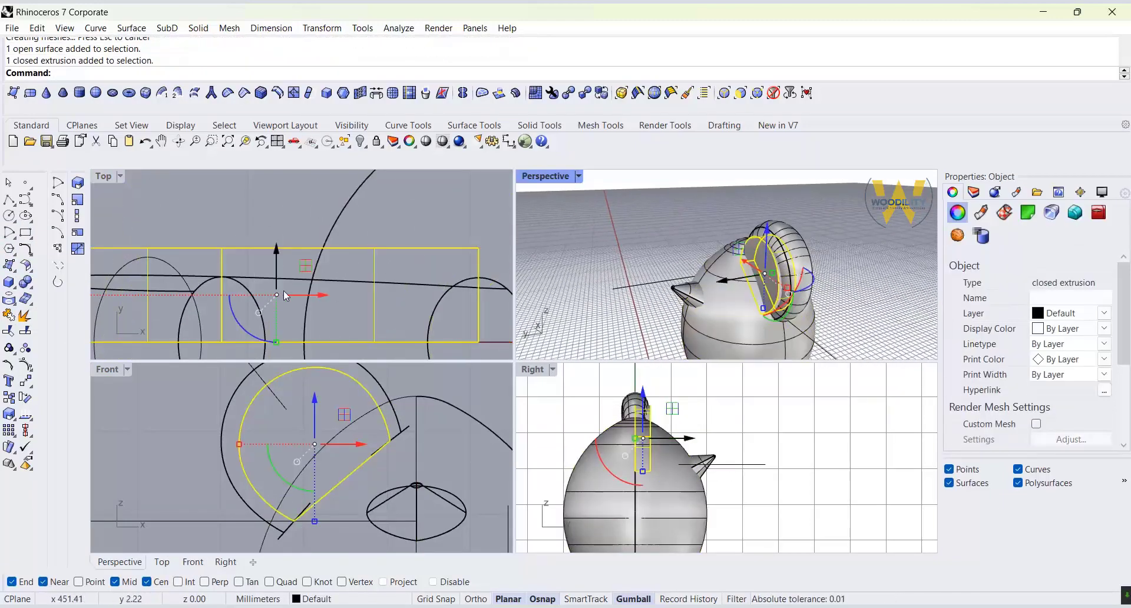
pyautogui.moveTo(284, 291); pyautogui.dragTo(311, 247, button='right')
pyautogui.scroll(-6, 311, 247)
pyautogui.moveTo(304, 202); pyautogui.dragTo(302, 216)
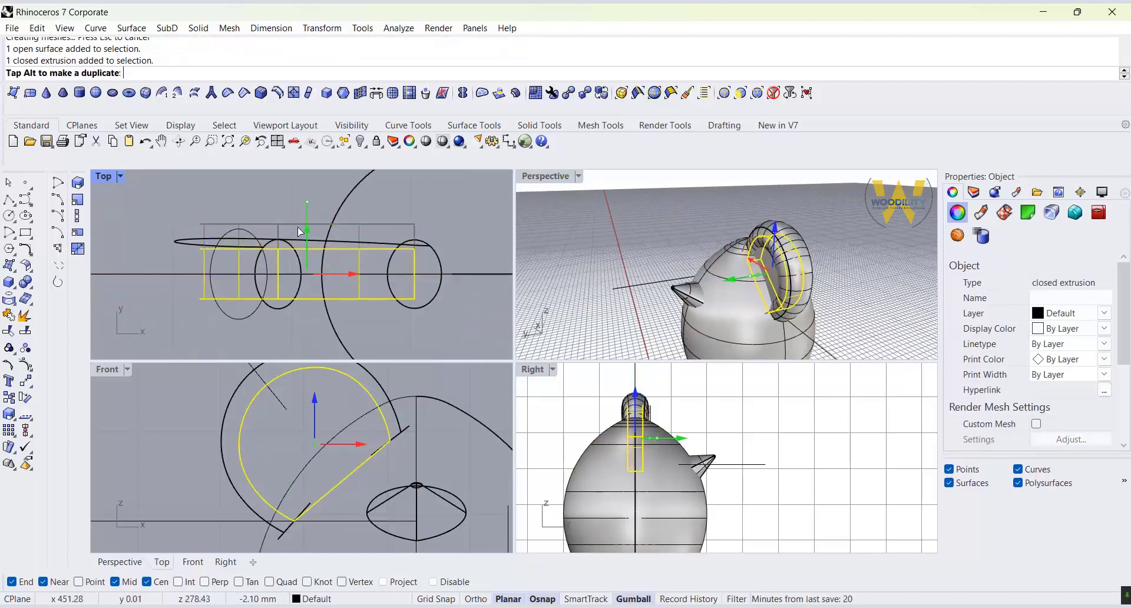
pyautogui.click(830, 271)
pyautogui.scroll(6, 827, 282)
# Cap the open ends of the swept tube to make it a closed solid.
pyautogui.click(703, 286)
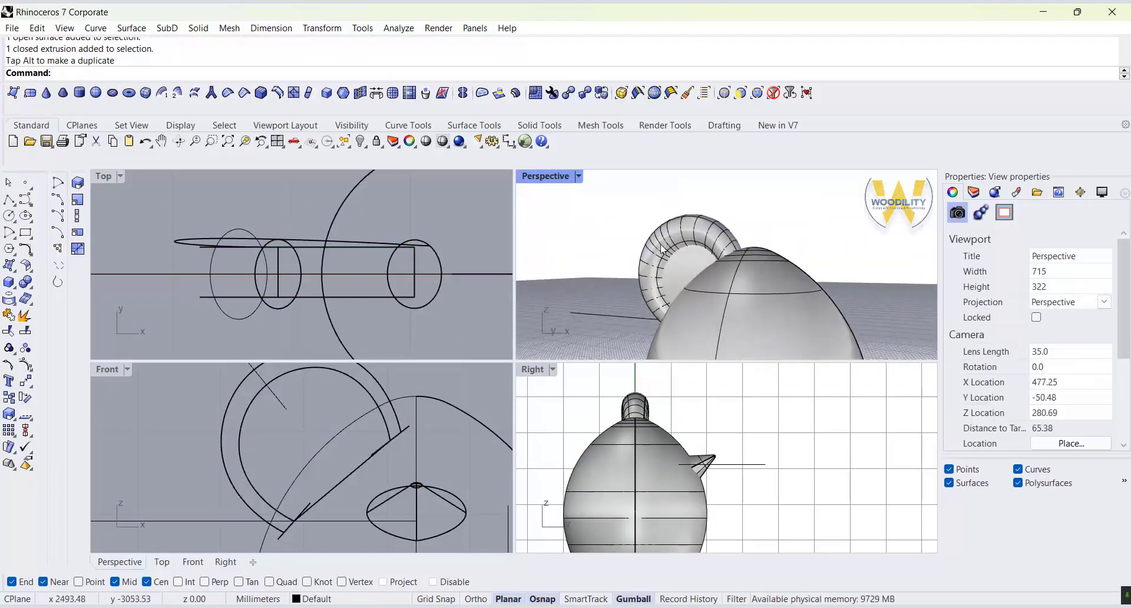
pyautogui.click(705, 282)
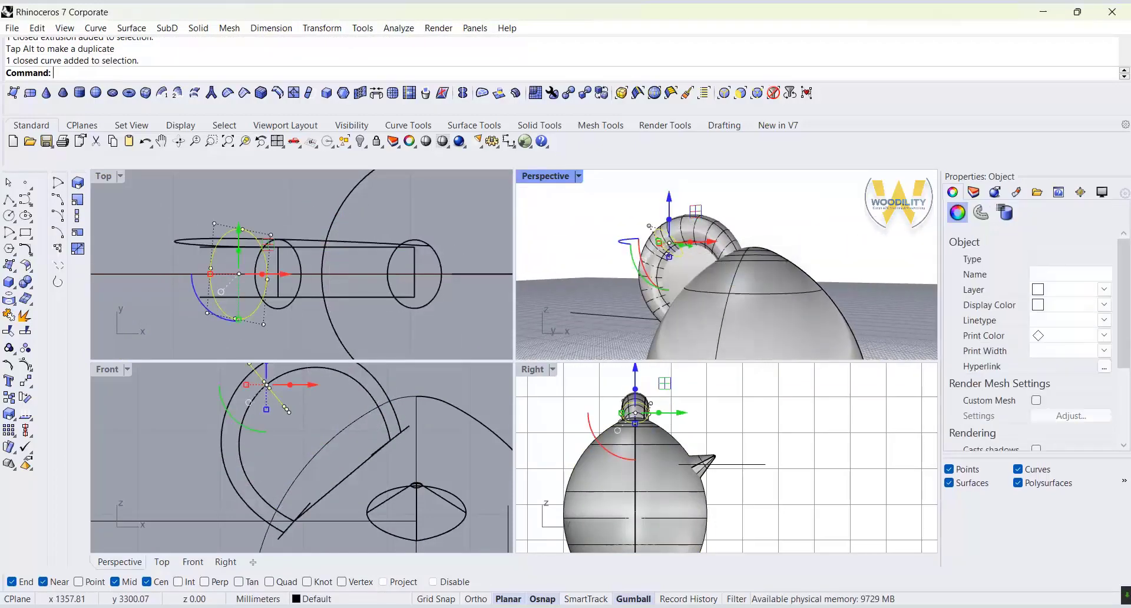
pyautogui.click(28, 290)
pyautogui.click(40, 304)
pyautogui.click(703, 219)
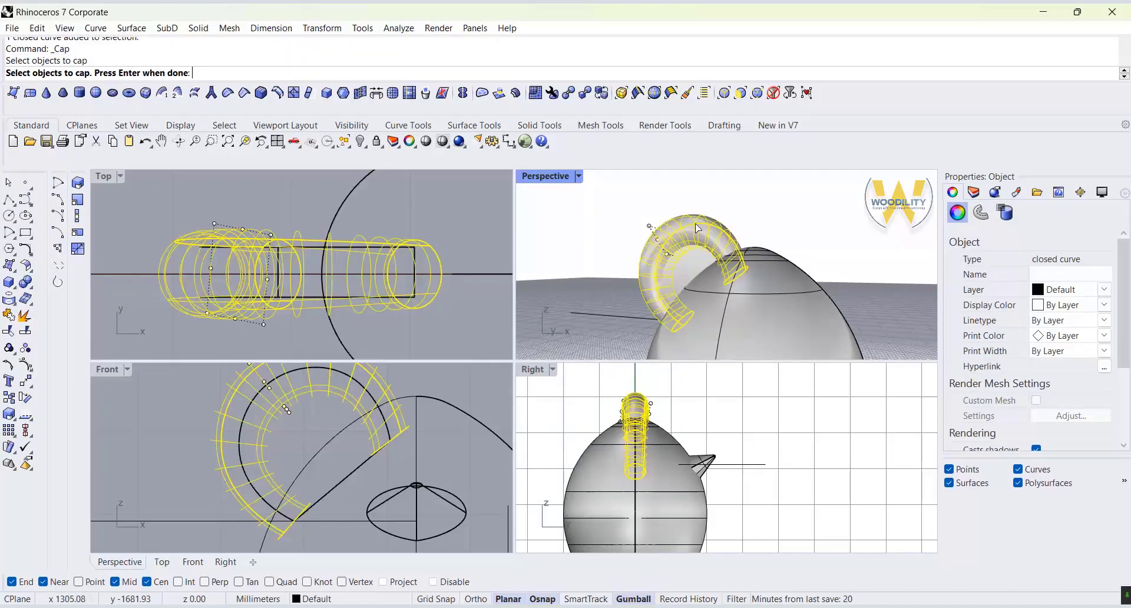
pyautogui.press('Return')
# Unite the capped tube and the extruded plate into one solid ear with Boolean Union.
pyautogui.keyDown('shift'); pyautogui.click(703, 263); pyautogui.keyUp('shift')
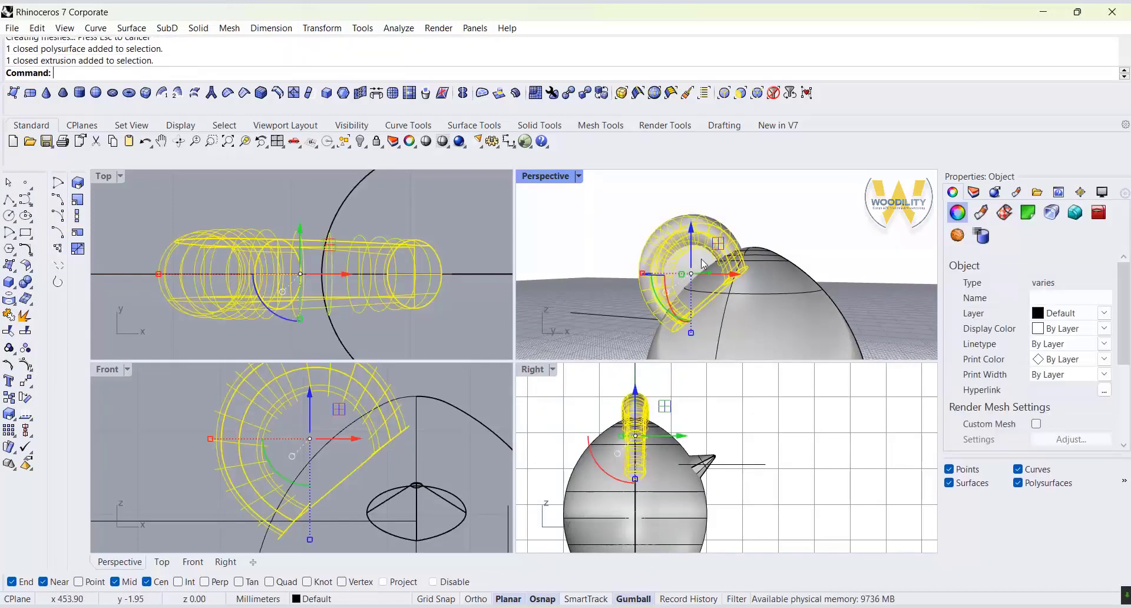
pyautogui.click(33, 285)
pyautogui.click(42, 288)
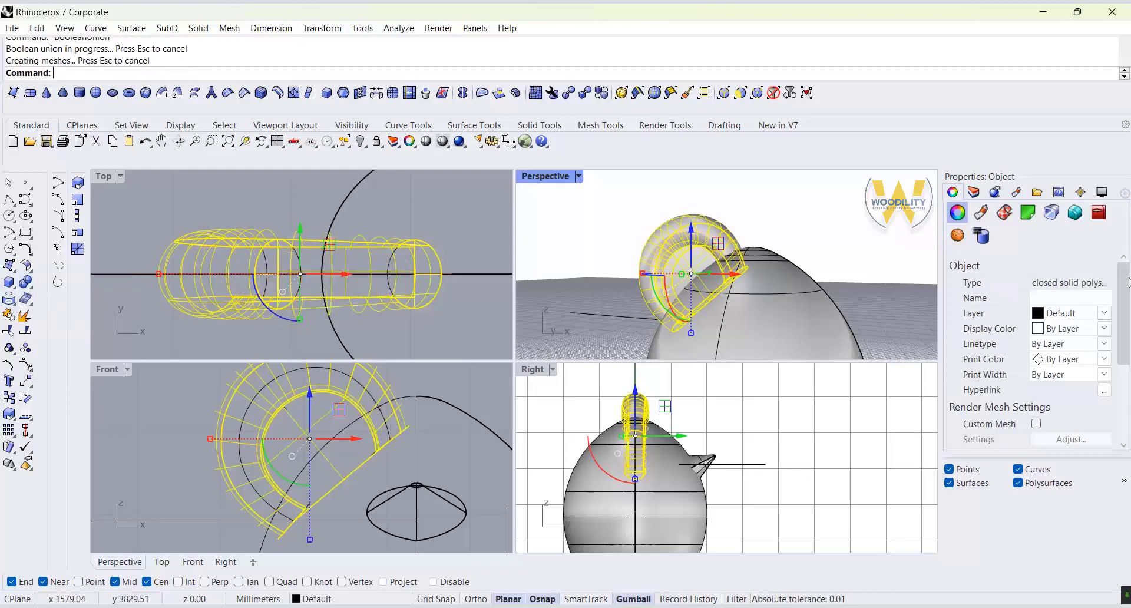
pyautogui.click(741, 214)
# Scale the united ear solid down slightly and uniformly.
pyautogui.moveTo(726, 232); pyautogui.dragTo(712, 272, button='right')
pyautogui.click(712, 274)
pyautogui.scroll(-2, 304, 510)
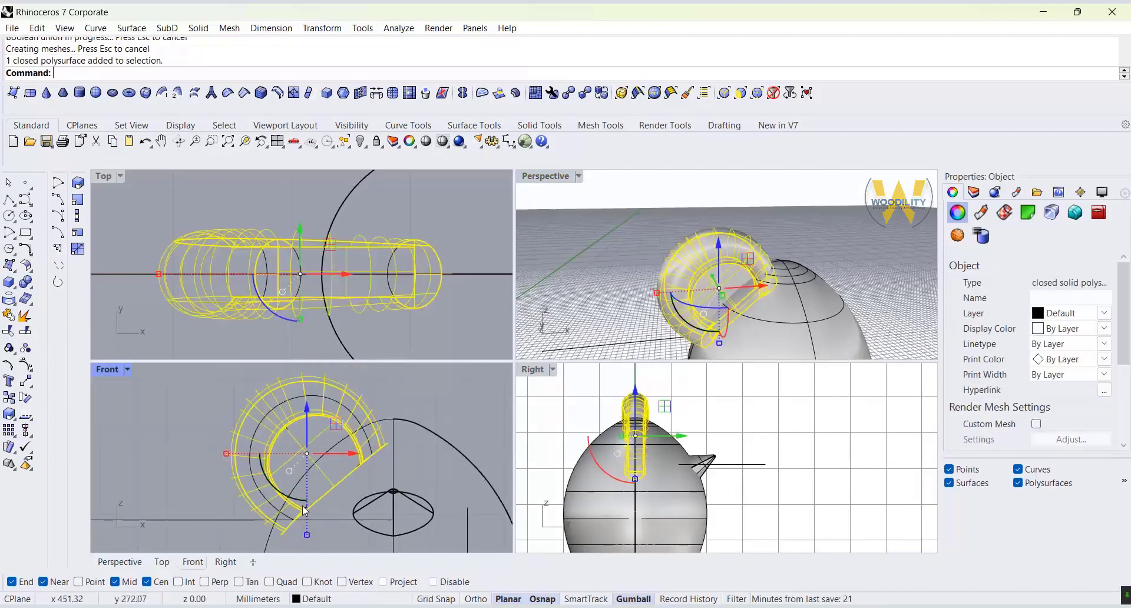
pyautogui.keyDown('shift'); pyautogui.moveTo(656, 293); pyautogui.dragTo(666, 294); pyautogui.keyUp('shift')
pyautogui.click(826, 226)
# Mirror a copy of the ear solid across the body's vertical centre line in the Front view.
pyautogui.click(691, 248)
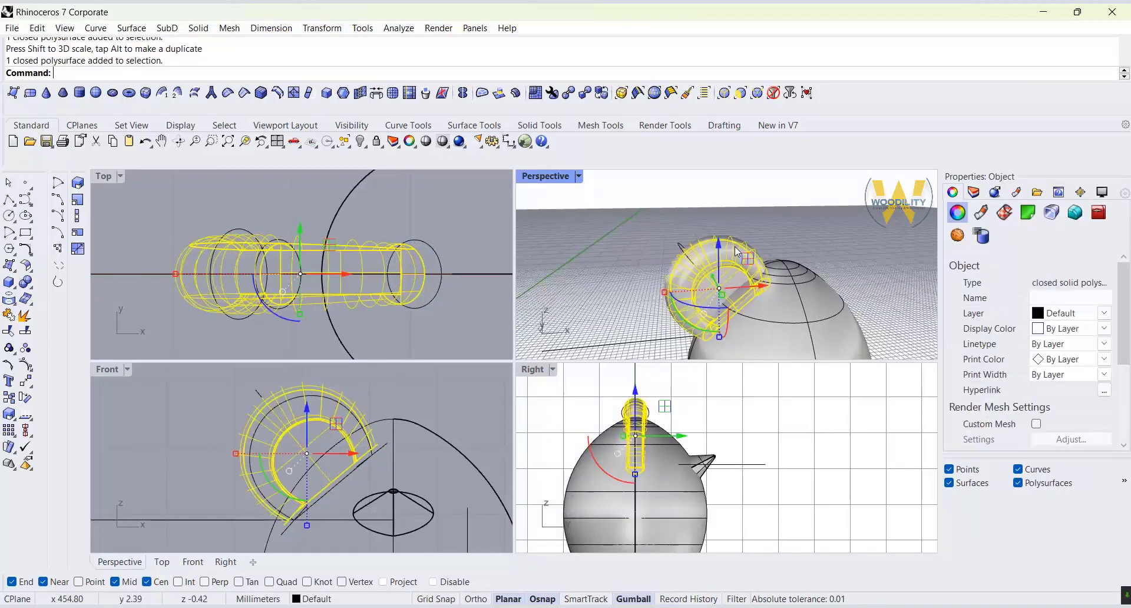
pyautogui.scroll(-1, 225, 457)
pyautogui.write('mirror')
pyautogui.press('Return')
pyautogui.click(362, 423)
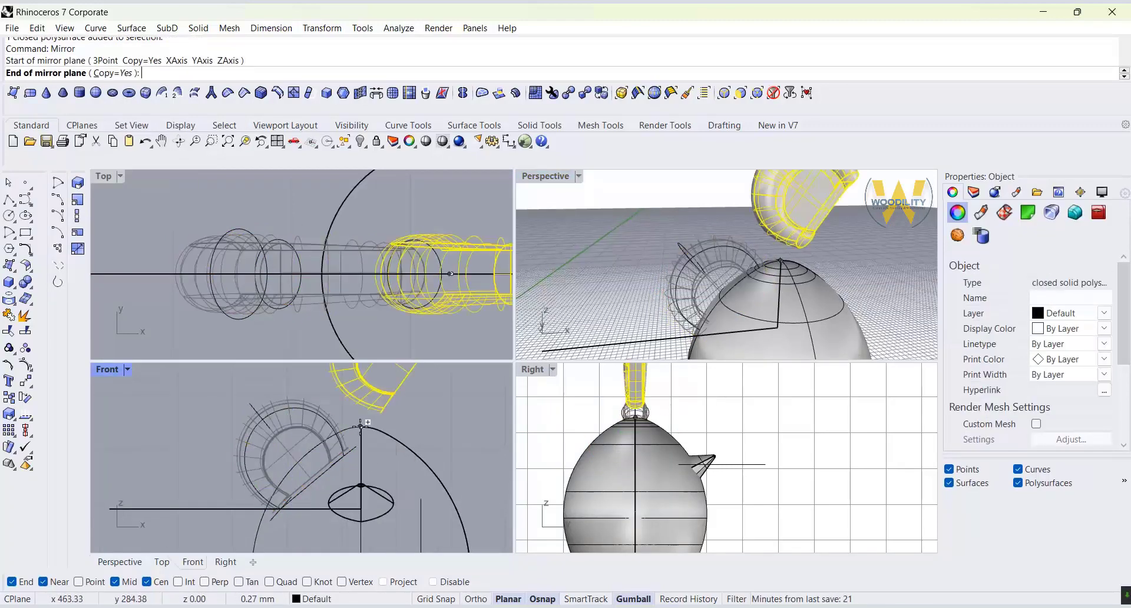
pyautogui.click(362, 377)
pyautogui.click(734, 220)
# Create a small sphere centred on the beak's tip in the Right view.
pyautogui.scroll(-6, 734, 221)
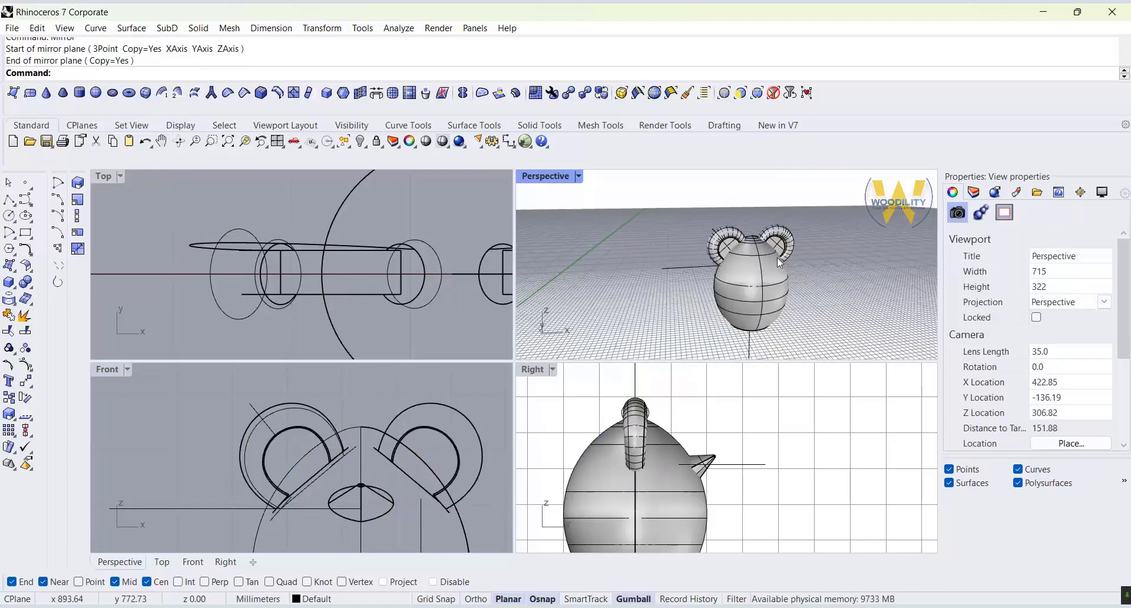
pyautogui.moveTo(641, 272); pyautogui.dragTo(716, 274, button='right')
pyautogui.scroll(6, 716, 274)
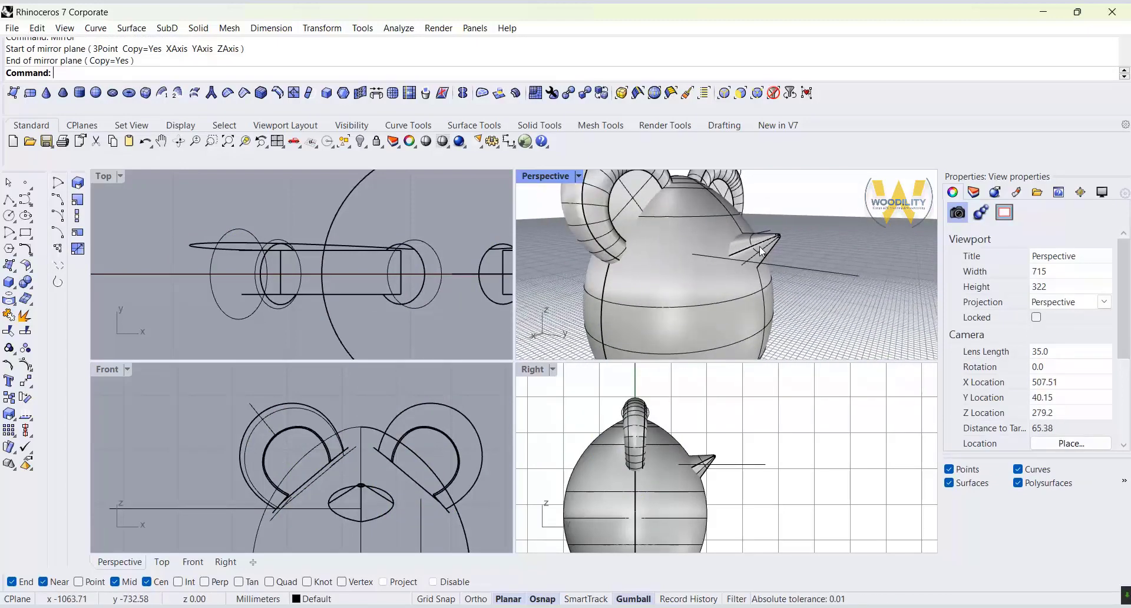
pyautogui.click(13, 290)
pyautogui.click(57, 282)
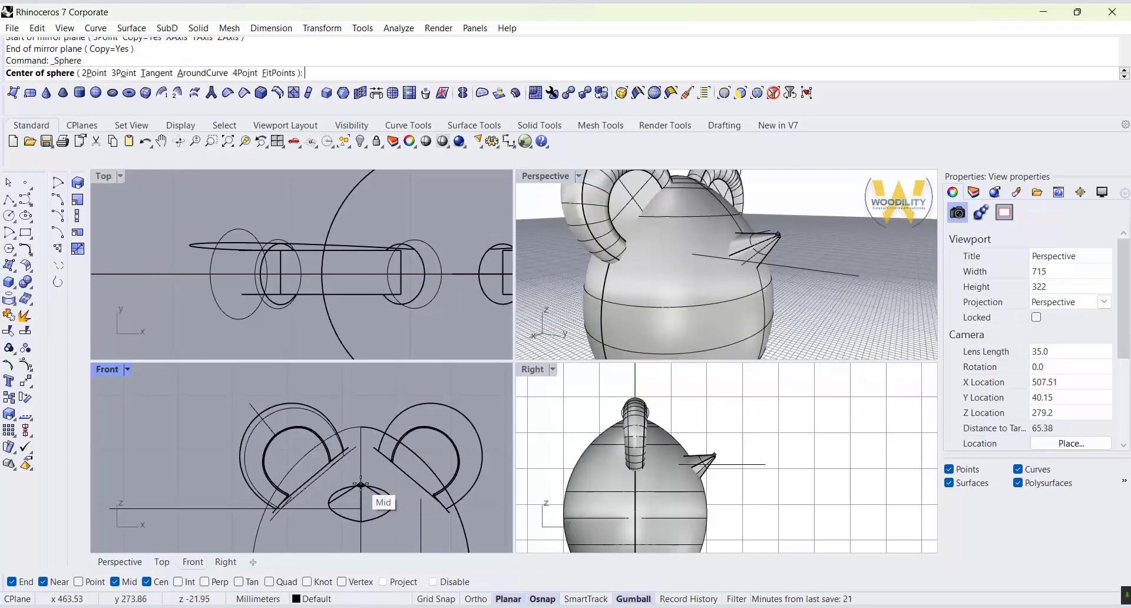
pyautogui.scroll(3, 359, 424)
pyautogui.scroll(5, 716, 456)
pyautogui.click(680, 464)
pyautogui.click(658, 482)
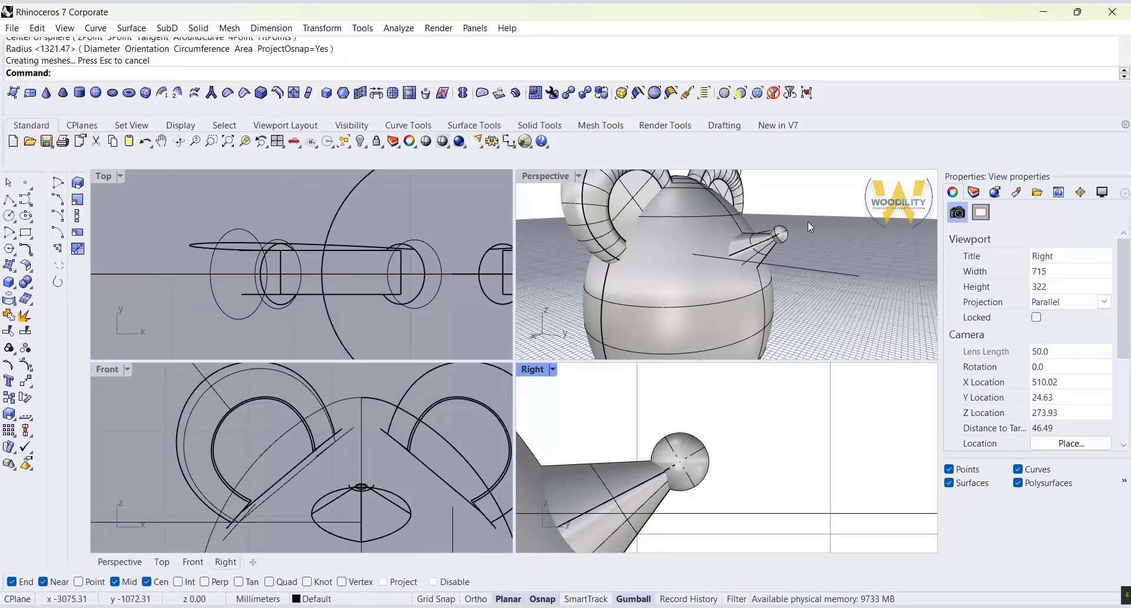
# Scale the sphere at the beak's tip up slightly and uniformly.
pyautogui.scroll(8, 788, 228)
pyautogui.click(750, 264)
pyautogui.scroll(8, 351, 506)
pyautogui.keyDown('shift'); pyautogui.moveTo(651, 462); pyautogui.dragTo(643, 462); pyautogui.keyUp('shift')
pyautogui.click(892, 274)
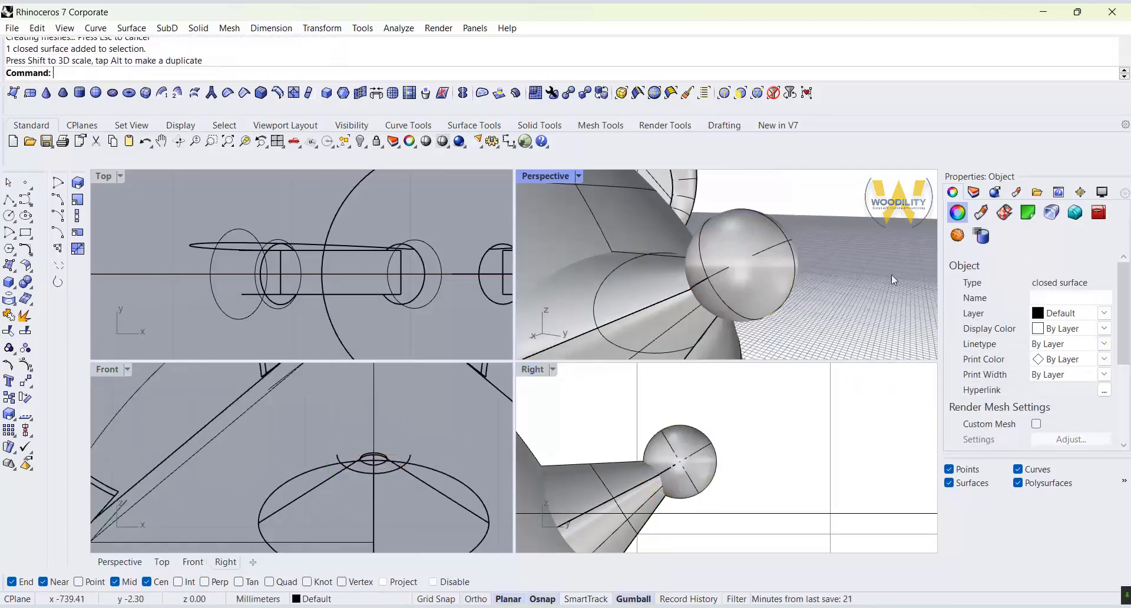
# Move the sphere slightly down and back toward the beak in the Right view.
pyautogui.scroll(-12, 892, 274)
pyautogui.moveTo(883, 274); pyautogui.dragTo(612, 296, button='right')
pyautogui.scroll(6, 646, 282)
pyautogui.click(601, 267)
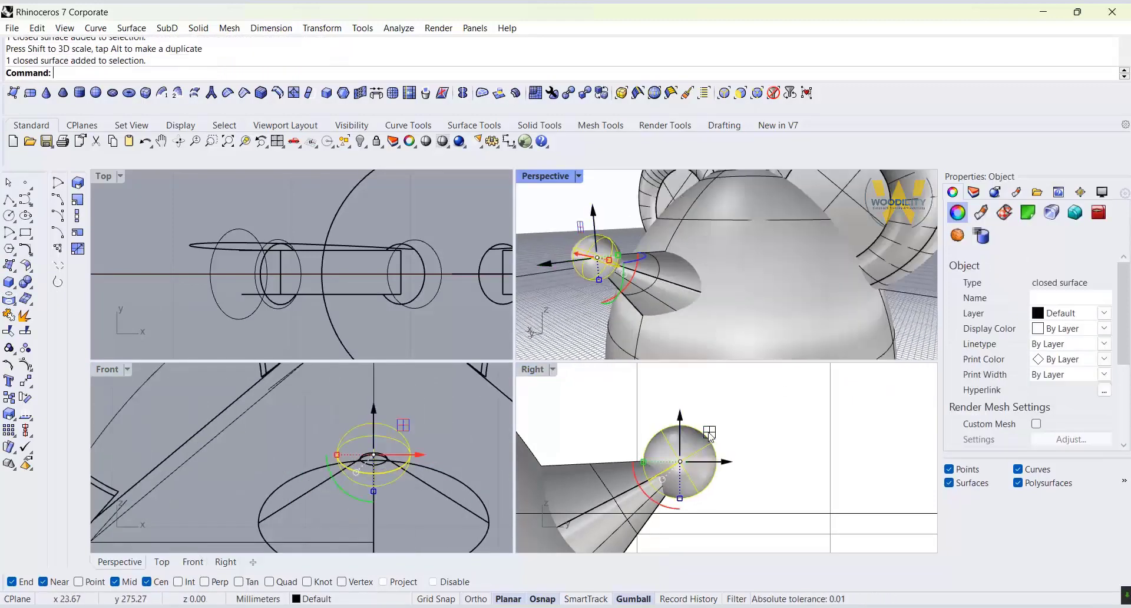
pyautogui.moveTo(709, 435); pyautogui.dragTo(685, 450)
pyautogui.click(724, 413)
# Try to unite the open beak and the sphere with Boolean Union, and undo it.
pyautogui.scroll(-8, 639, 280)
pyautogui.moveTo(633, 282); pyautogui.dragTo(743, 295, button='right')
pyautogui.scroll(8, 744, 294)
pyautogui.click(721, 315)
pyautogui.click(30, 286)
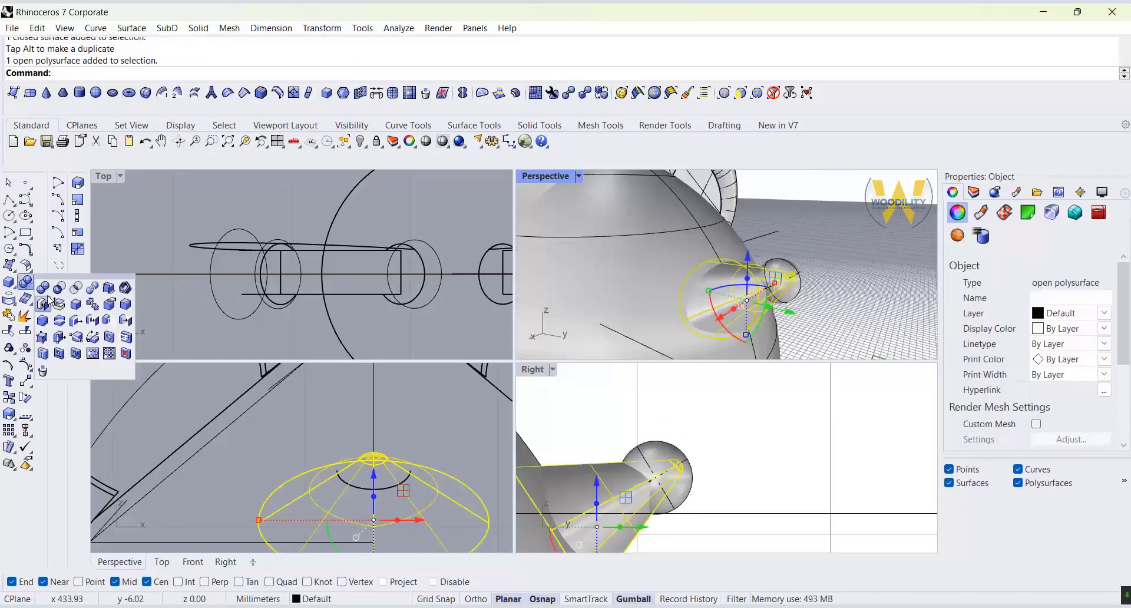
pyautogui.click(45, 300)
pyautogui.keyDown('shift'); pyautogui.click(795, 286); pyautogui.keyUp('shift')
pyautogui.click(30, 286)
pyautogui.click(41, 300)
pyautogui.click(861, 250)
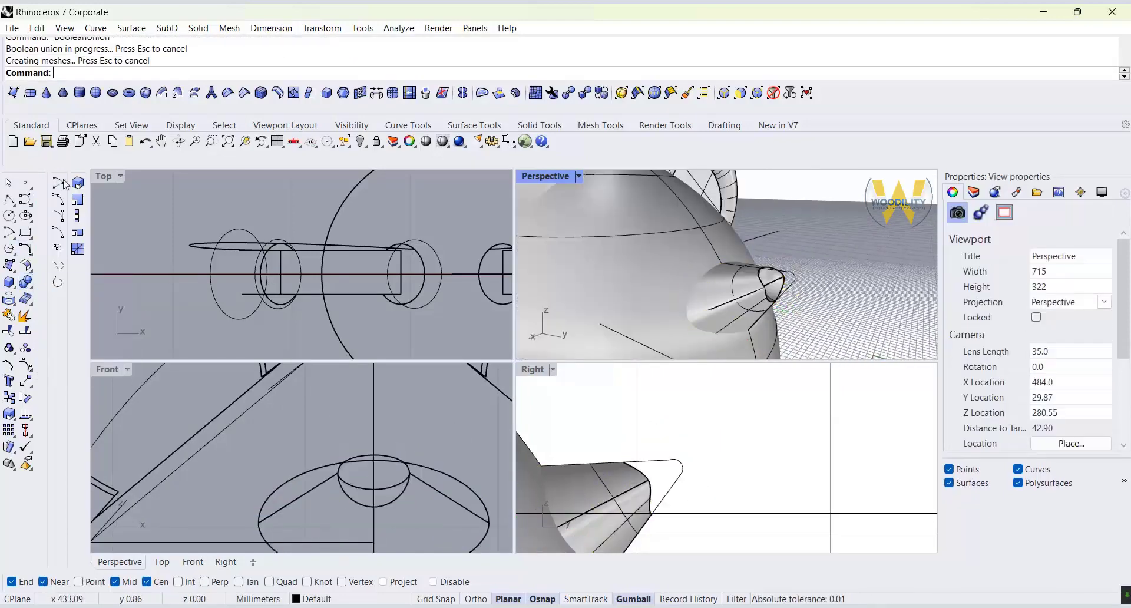
pyautogui.hotkey('ctrl', 'z')
# Isolate the beak so that all other objects are hidden.
pyautogui.click(858, 272)
pyautogui.click(715, 309)
pyautogui.scroll(4, 856, 275)
pyautogui.middleClick(855, 280)
pyautogui.click(828, 279)
pyautogui.click(922, 296)
pyautogui.click(854, 284)
# Draw a line across the beak's open base and fill the opening with a surface from its edge curves.
pyautogui.moveTo(606, 288); pyautogui.dragTo(663, 289, button='right')
pyautogui.click(863, 310)
pyautogui.click(813, 223)
pyautogui.rightClick(812, 225)
pyautogui.moveTo(770, 274)
pyautogui.mouseDown(button='right')
pyautogui.moveTo(765, 244)
pyautogui.moveTo(763, 268)
pyautogui.mouseUp(button='right')
pyautogui.click(13, 269)
pyautogui.click(92, 271)
pyautogui.click(865, 227)
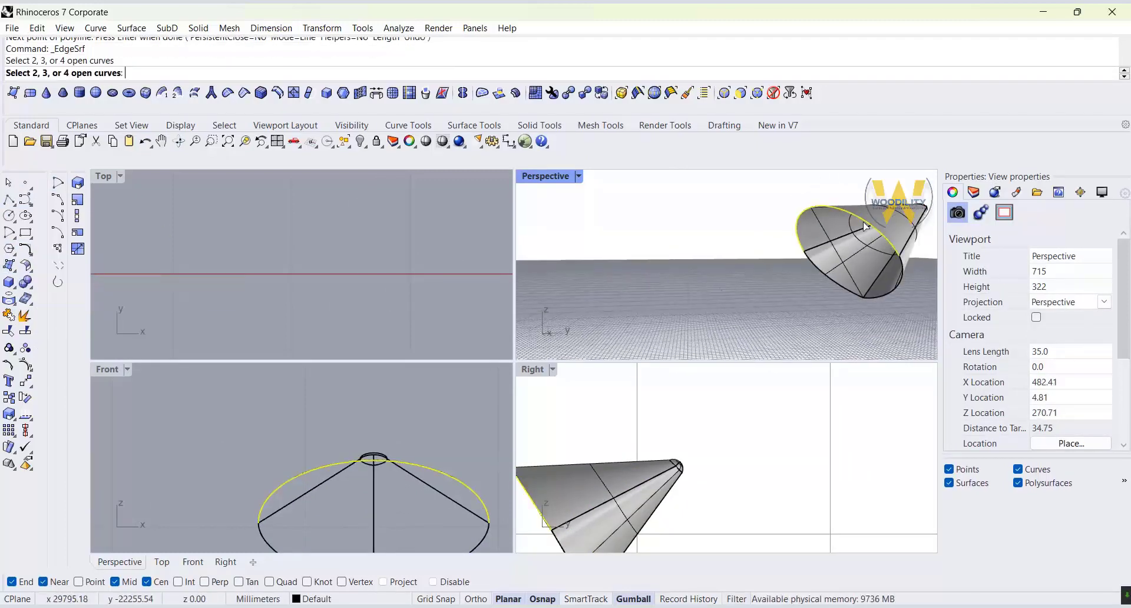
pyautogui.rightClick(827, 280)
# Join the base surface to the beak and show all hidden objects again.
pyautogui.click(837, 250)
pyautogui.moveTo(861, 327); pyautogui.dragTo(854, 303, button='right')
pyautogui.keyDown('shift'); pyautogui.click(910, 227); pyautogui.keyUp('shift')
pyautogui.click(9, 315)
pyautogui.click(866, 239)
pyautogui.middleClick(826, 313)
pyautogui.rightClick(805, 313)
# Try to unite the closed beak with the sphere using Boolean Union, and undo it.
pyautogui.scroll(-8, 838, 285)
pyautogui.click(792, 299)
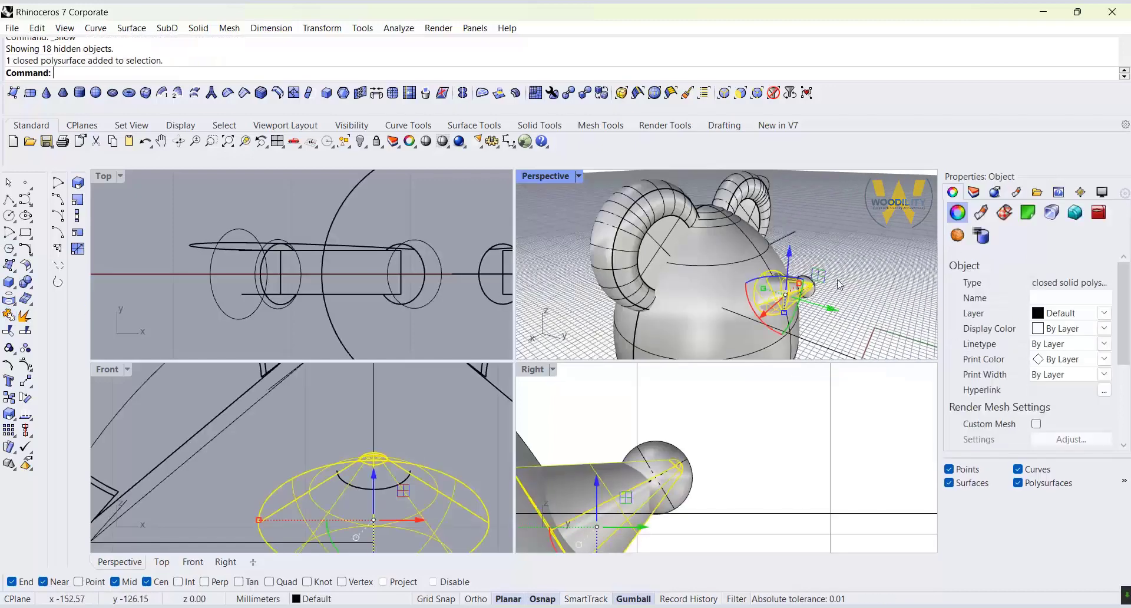
pyautogui.keyDown('shift'); pyautogui.click(812, 285); pyautogui.keyUp('shift')
pyautogui.click(27, 283)
pyautogui.scroll(3, 770, 302)
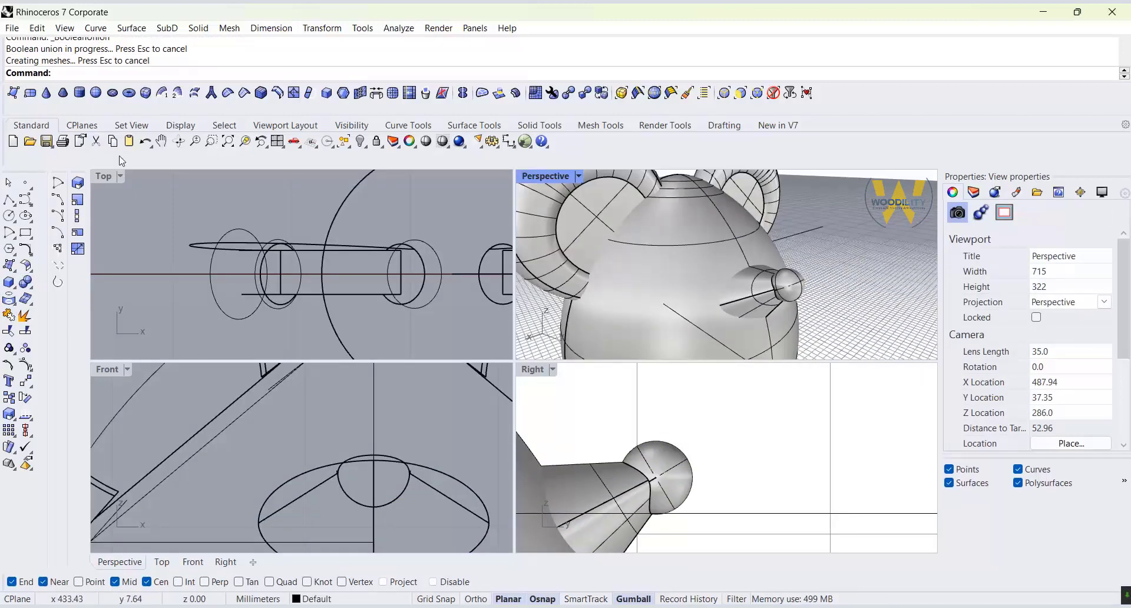
pyautogui.hotkey('ctrl', 'z')
# Move the sphere slightly outward from the beak's tip in the Right view.
pyautogui.click(719, 294)
pyautogui.moveTo(683, 453); pyautogui.dragTo(696, 453)
pyautogui.click(745, 412)
# Scale the sphere down slightly with small adjustments in the Front view.
pyautogui.moveTo(668, 282); pyautogui.dragTo(642, 300, button='right')
pyautogui.scroll(-5, 706, 294)
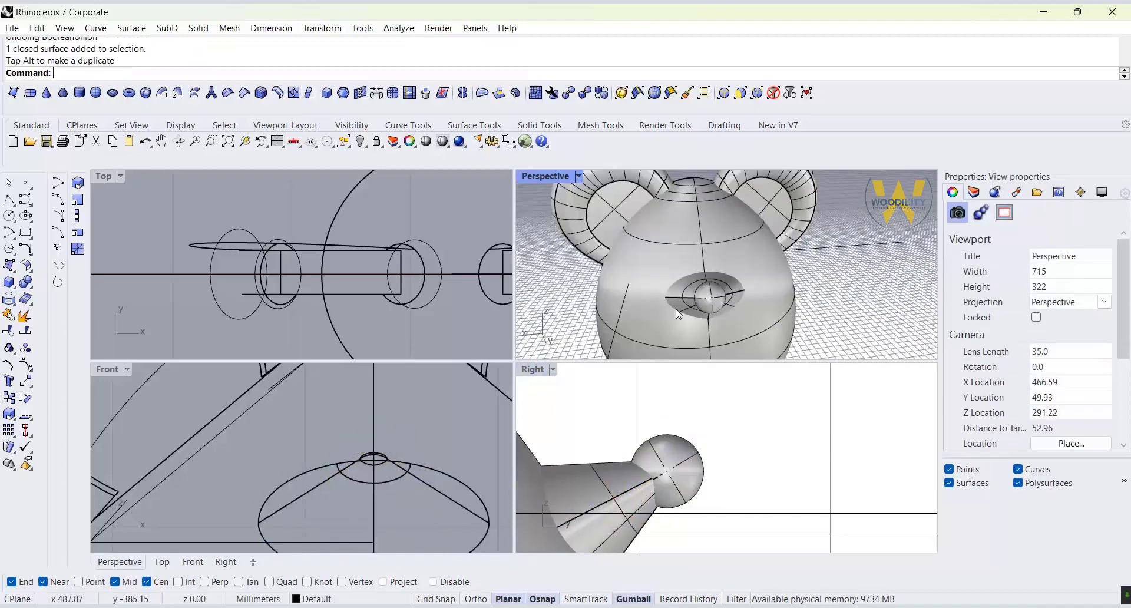
pyautogui.scroll(2, 716, 301)
pyautogui.click(729, 304)
pyautogui.scroll(6, 375, 489)
pyautogui.moveTo(375, 489); pyautogui.dragTo(332, 461, button='right')
pyautogui.moveTo(259, 414); pyautogui.dragTo(270, 414)
pyautogui.click(863, 300)
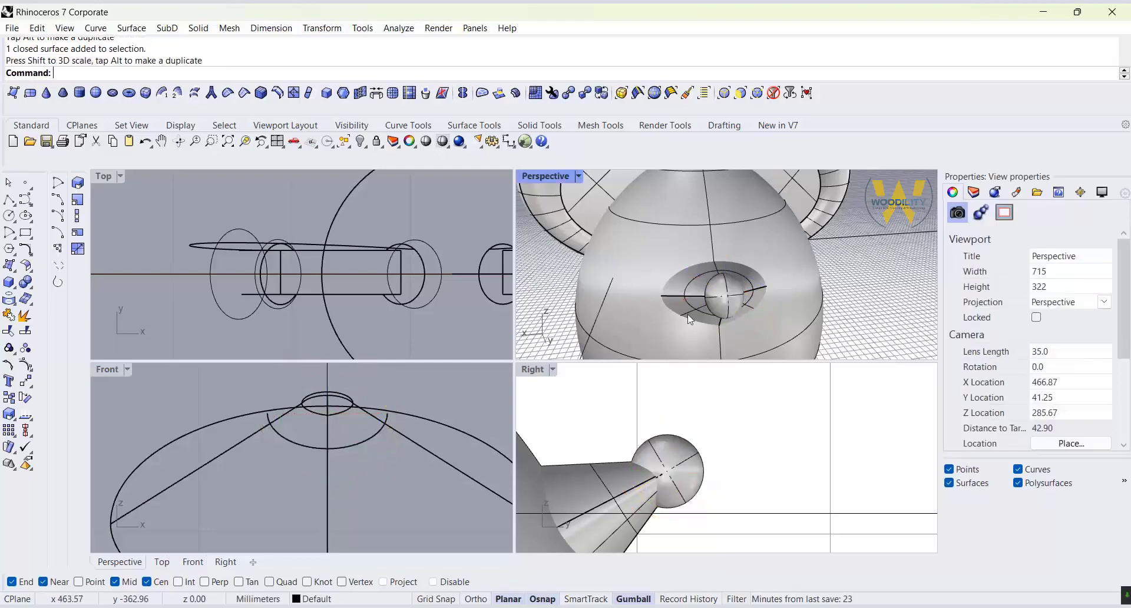
pyautogui.moveTo(733, 298); pyautogui.dragTo(783, 294, button='right')
pyautogui.scroll(6, 725, 294)
pyautogui.click(895, 253)
pyautogui.moveTo(259, 413); pyautogui.dragTo(253, 412)
pyautogui.click(716, 498)
# Try Boolean Union on the beak and the resized sphere, and undo it.
pyautogui.moveTo(706, 502); pyautogui.dragTo(663, 503, button='right')
pyautogui.moveTo(766, 318); pyautogui.dragTo(730, 306, button='right')
pyautogui.click(786, 319)
pyautogui.keyDown('shift'); pyautogui.click(833, 278); pyautogui.keyUp('shift')
pyautogui.click(25, 282)
pyautogui.click(45, 292)
pyautogui.hotkey('ctrl', 'z')
# Scale the sphere at the beak's tip down a little further.
pyautogui.click(886, 312)
pyautogui.click(733, 310)
pyautogui.moveTo(736, 314); pyautogui.dragTo(731, 313)
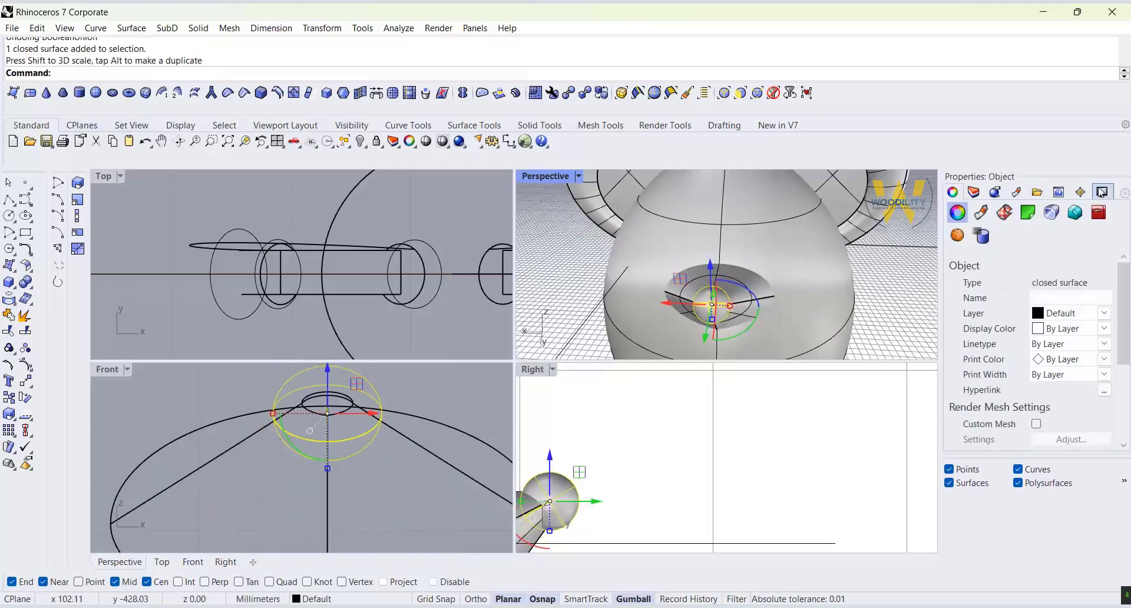
# Try to resize the sphere to 3 mm in X, Y and Z with BoxEdit.
pyautogui.click(1101, 192)
pyautogui.click(1080, 192)
pyautogui.write('3')
pyautogui.doubleClick(981, 313)
pyautogui.write('3')
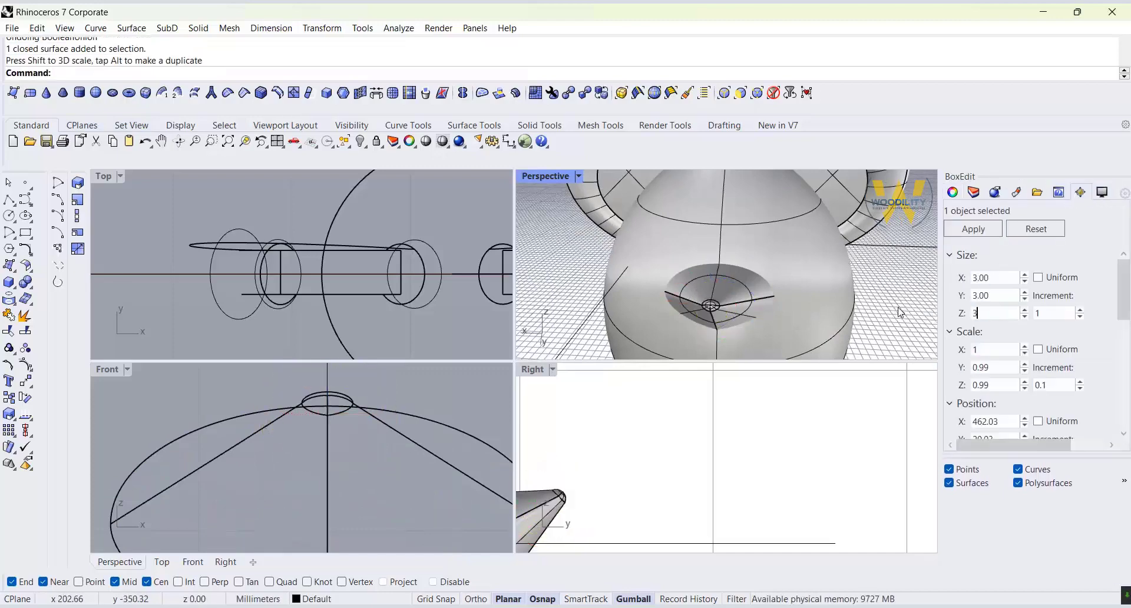
pyautogui.click(900, 310)
# Unite the beak and the sphere at its tip into one solid with Boolean Union.
pyautogui.click(754, 299)
pyautogui.click(26, 282)
pyautogui.click(727, 299)
pyautogui.rightClick(730, 303)
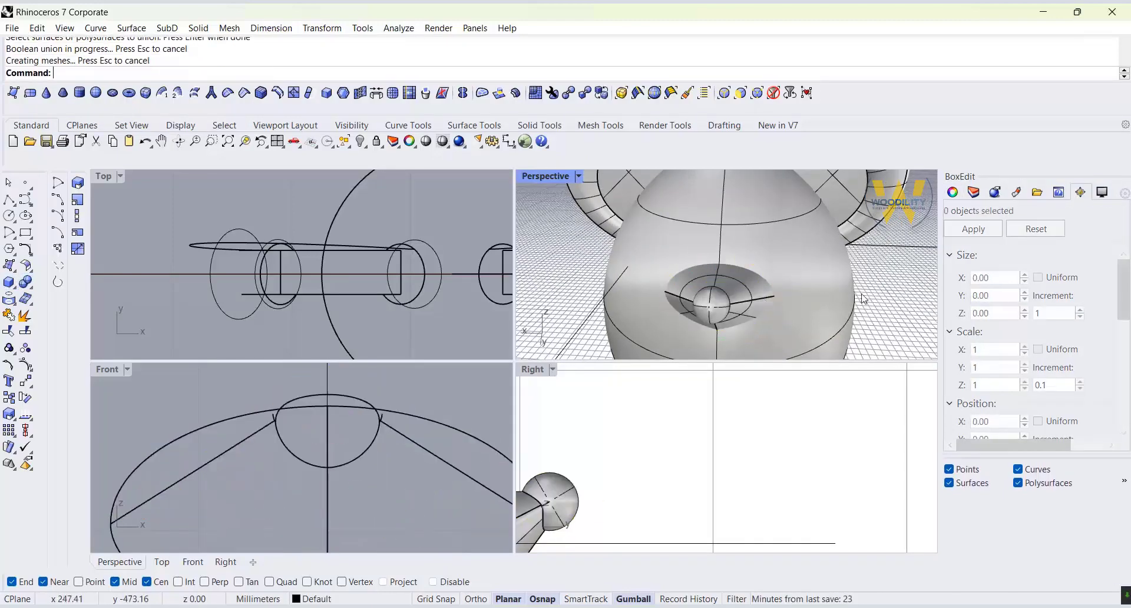
# Cap the opening of the egg-shaped body to make it a closed solid.
pyautogui.moveTo(863, 298); pyautogui.dragTo(800, 296, button='right')
pyautogui.scroll(2, 810, 254)
pyautogui.click(792, 236)
pyautogui.click(31, 288)
pyautogui.click(61, 308)
# Try to unite the beak with both ears using Boolean Union.
pyautogui.moveTo(672, 296); pyautogui.dragTo(760, 248, button='right')
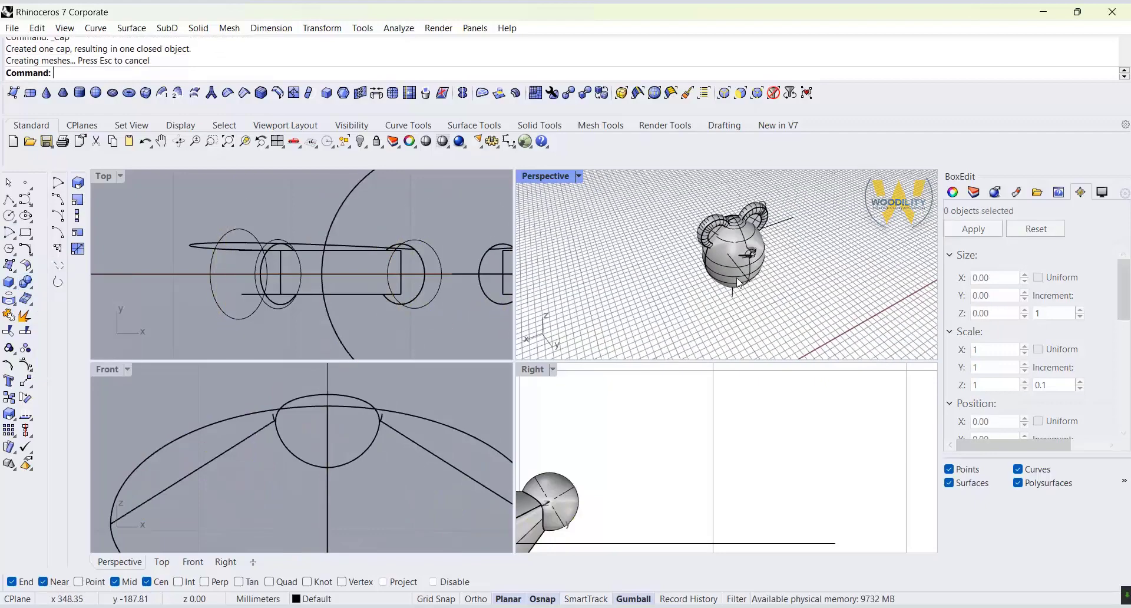
pyautogui.click(778, 236)
pyautogui.click(25, 287)
pyautogui.click(783, 225)
pyautogui.scroll(-5, 745, 312)
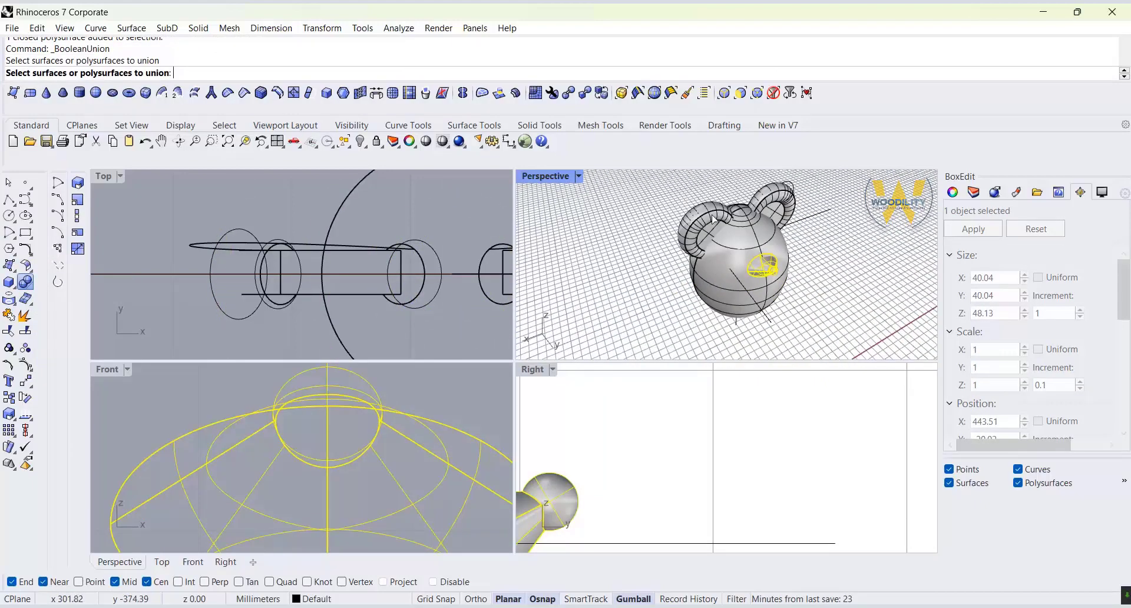
pyautogui.click(711, 217)
pyautogui.click(773, 203)
pyautogui.rightClick(827, 232)
# Unite the egg-shaped body with the beak using Boolean Union.
pyautogui.scroll(5, 722, 214)
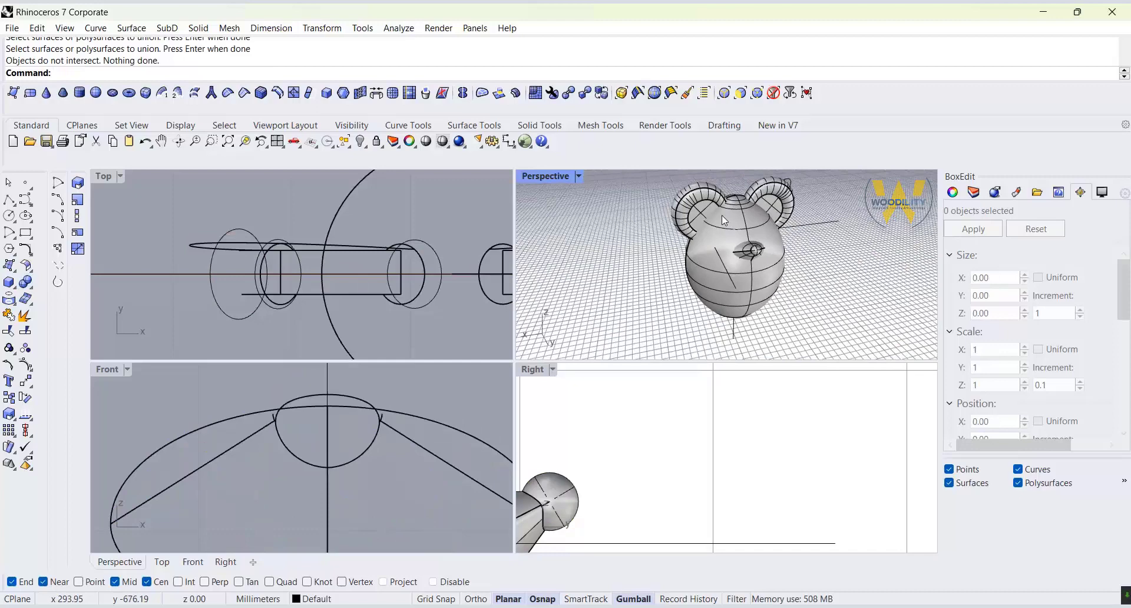
pyautogui.click(725, 249)
pyautogui.press('Return')
pyautogui.click(784, 298)
pyautogui.click(704, 249)
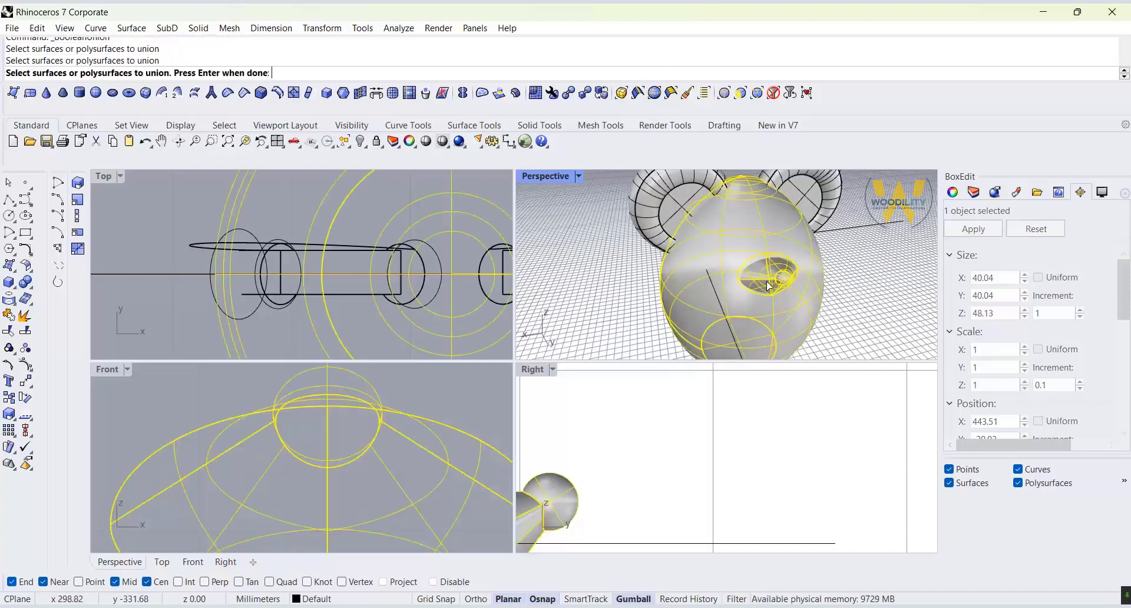
pyautogui.press('Return')
# Isolate one ear, examine its geometry from several angles, and show the hidden objects again.
pyautogui.moveTo(724, 272); pyautogui.dragTo(782, 268, button='right')
pyautogui.scroll(3, 722, 224)
pyautogui.click(722, 224)
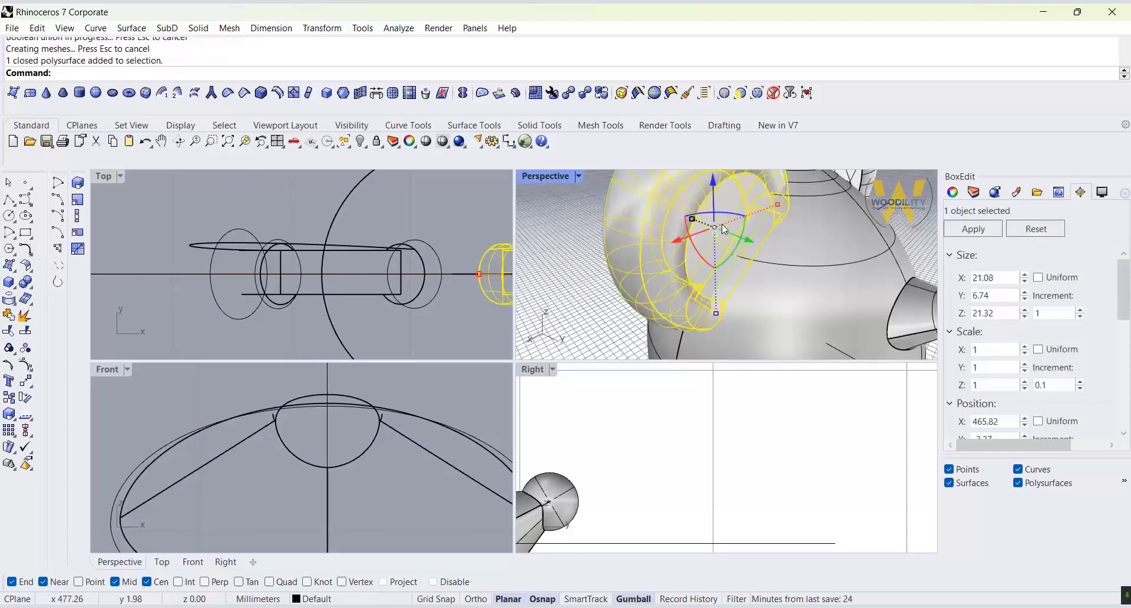
pyautogui.middleClick(701, 268)
pyautogui.click(699, 268)
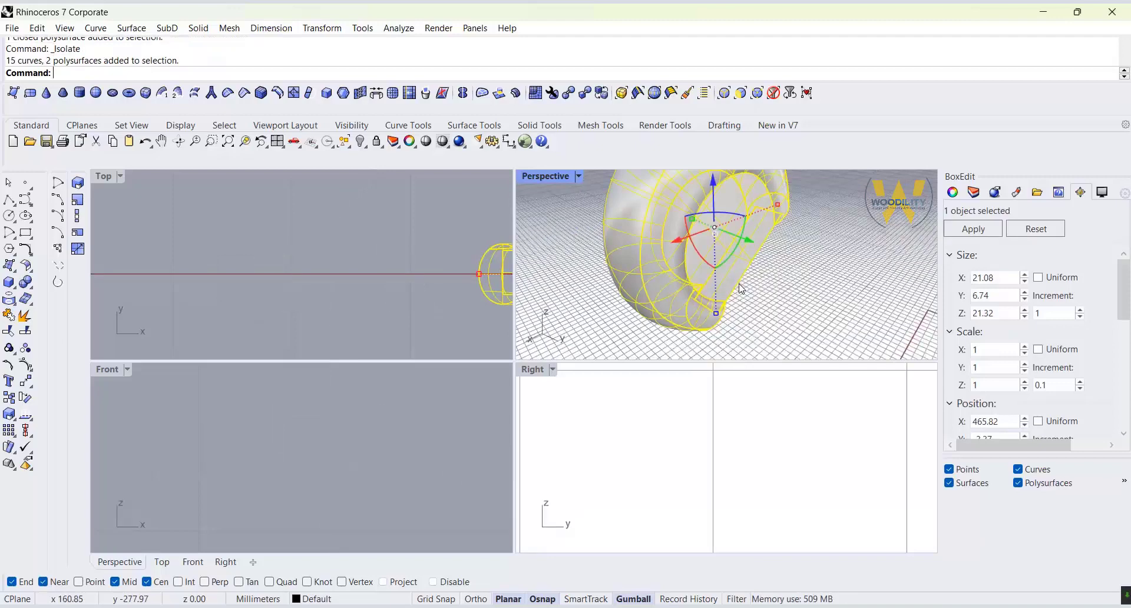
pyautogui.scroll(-5, 667, 271)
pyautogui.scroll(10, 667, 254)
pyautogui.click(712, 311)
pyautogui.moveTo(711, 309); pyautogui.dragTo(595, 275, button='right')
pyautogui.scroll(3, 683, 271)
pyautogui.scroll(-5, 712, 261)
pyautogui.moveTo(712, 261); pyautogui.dragTo(736, 330, button='right')
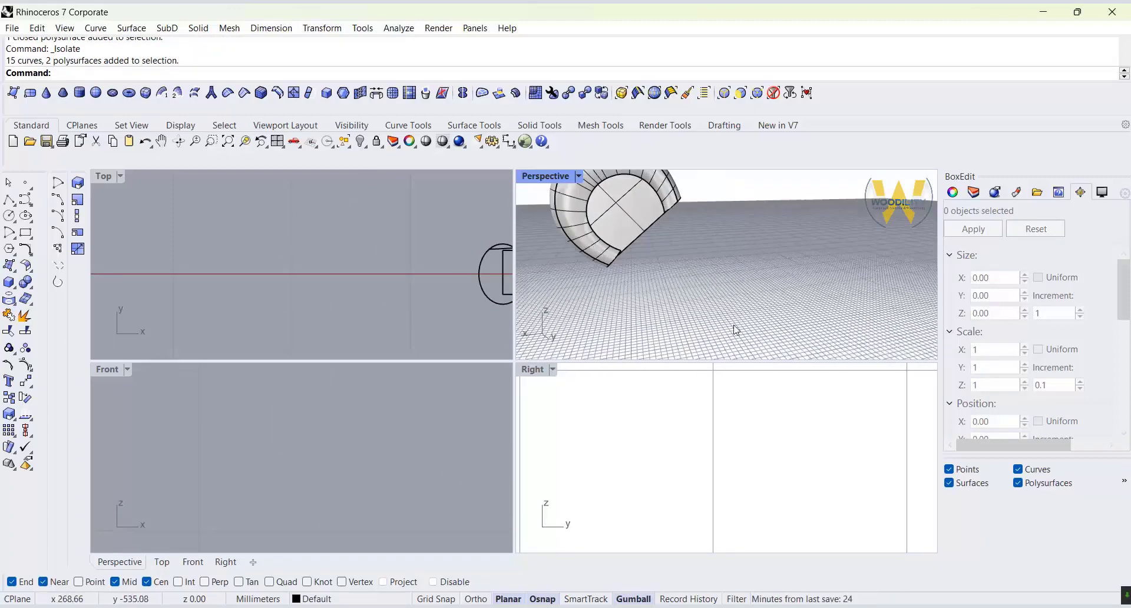
pyautogui.click(700, 293)
# Unite the body with each of the two ears in turn using Boolean Union.
pyautogui.click(691, 277)
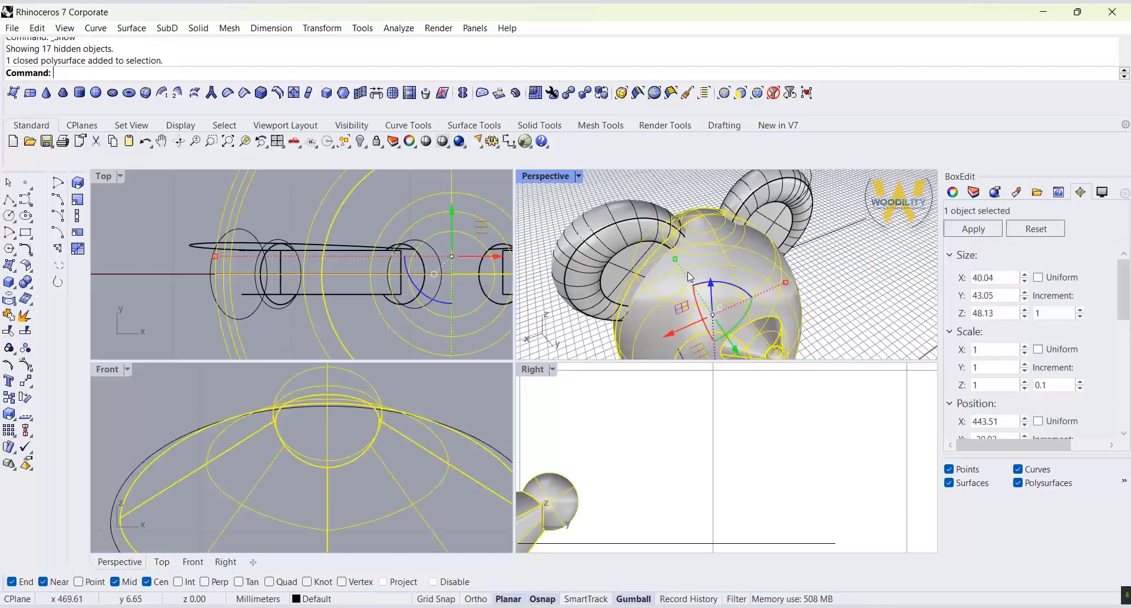
pyautogui.click(25, 282)
pyautogui.click(686, 245)
pyautogui.click(625, 226)
pyautogui.press('Return')
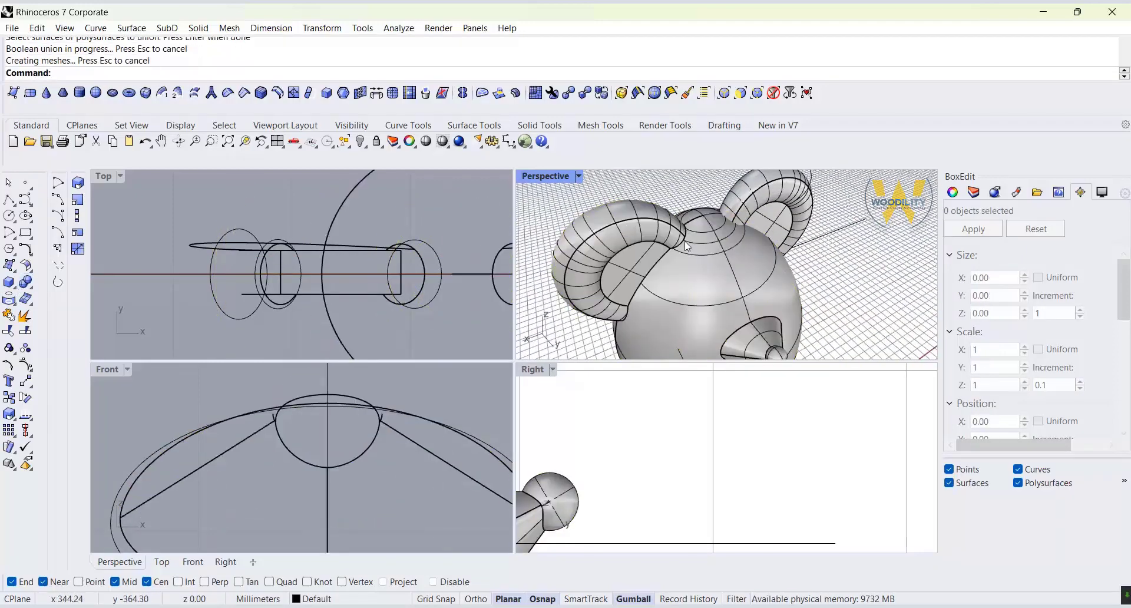
pyautogui.click(685, 241)
pyautogui.press('Return')
pyautogui.click(775, 202)
pyautogui.press('Return')
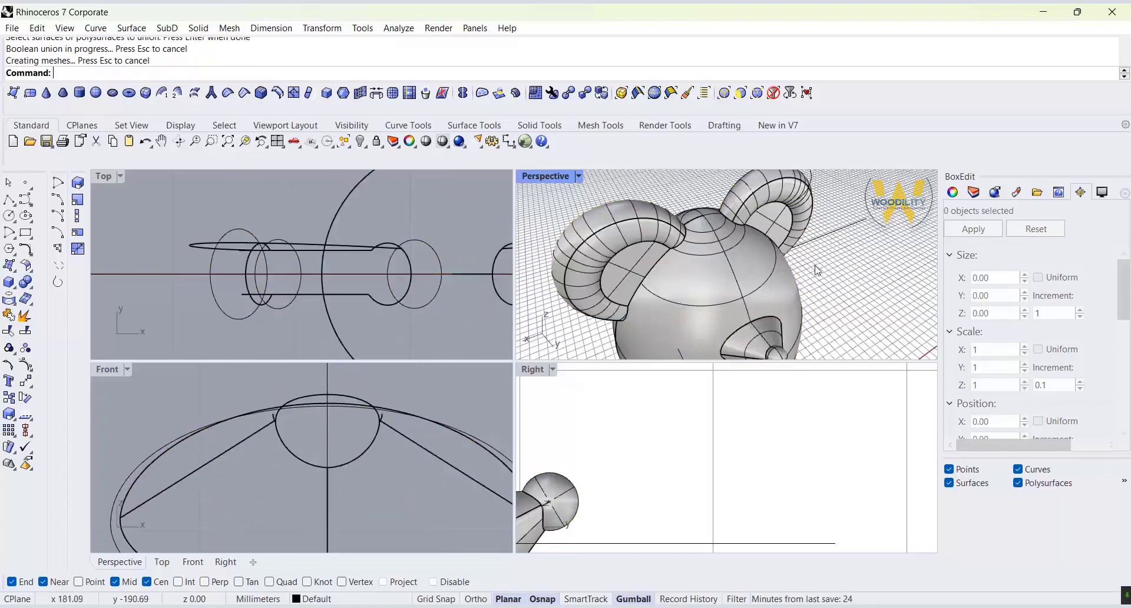
# Draw a sphere of about 1.86 mm radius in the front view, beside and above the beak, as an eye.
pyautogui.moveTo(775, 202); pyautogui.dragTo(539, 202, button='right')
pyautogui.doubleClick(545, 176)
pyautogui.scroll(-4, 538, 281)
pyautogui.moveTo(538, 282); pyautogui.dragTo(484, 267, button='right')
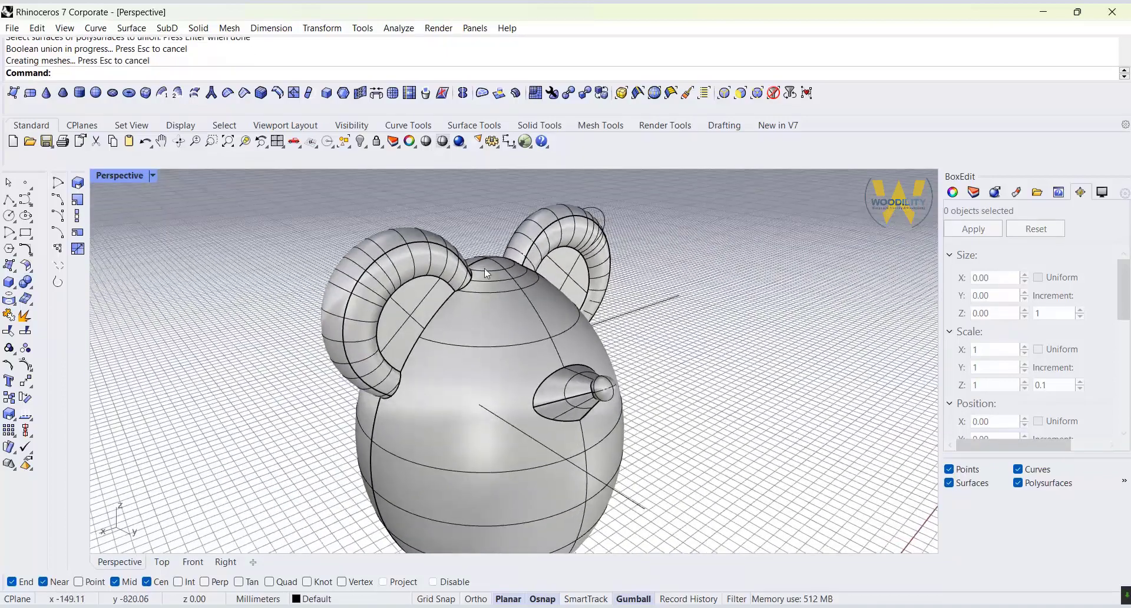
pyautogui.scroll(-4, 485, 268)
pyautogui.scroll(4, 490, 359)
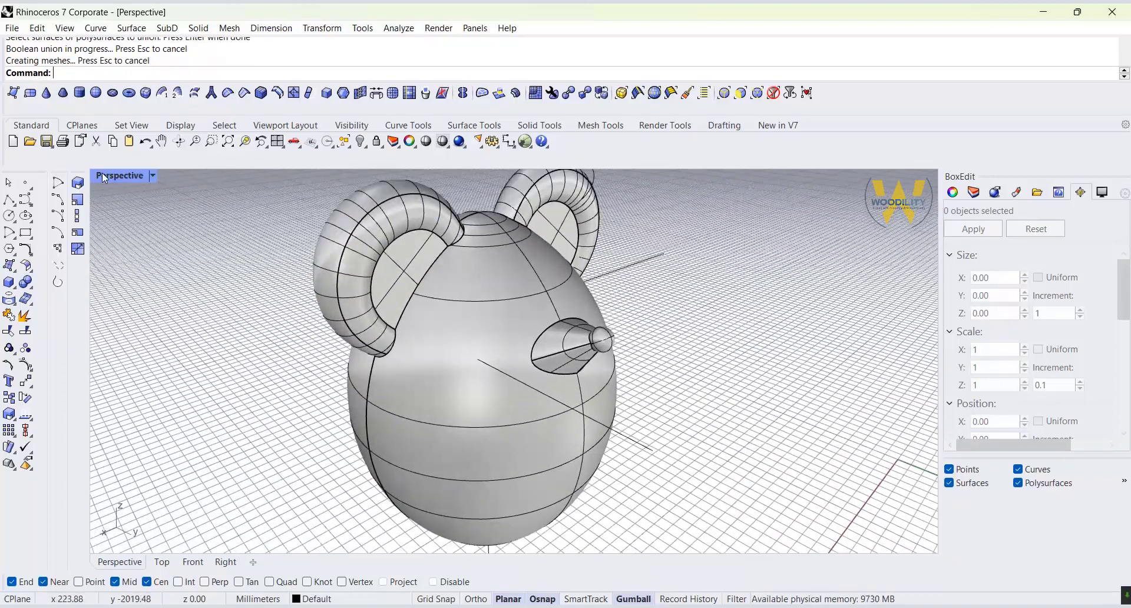
pyautogui.click(9, 282)
pyautogui.hotkey('ctrl', 'm')
pyautogui.scroll(-5, 347, 458)
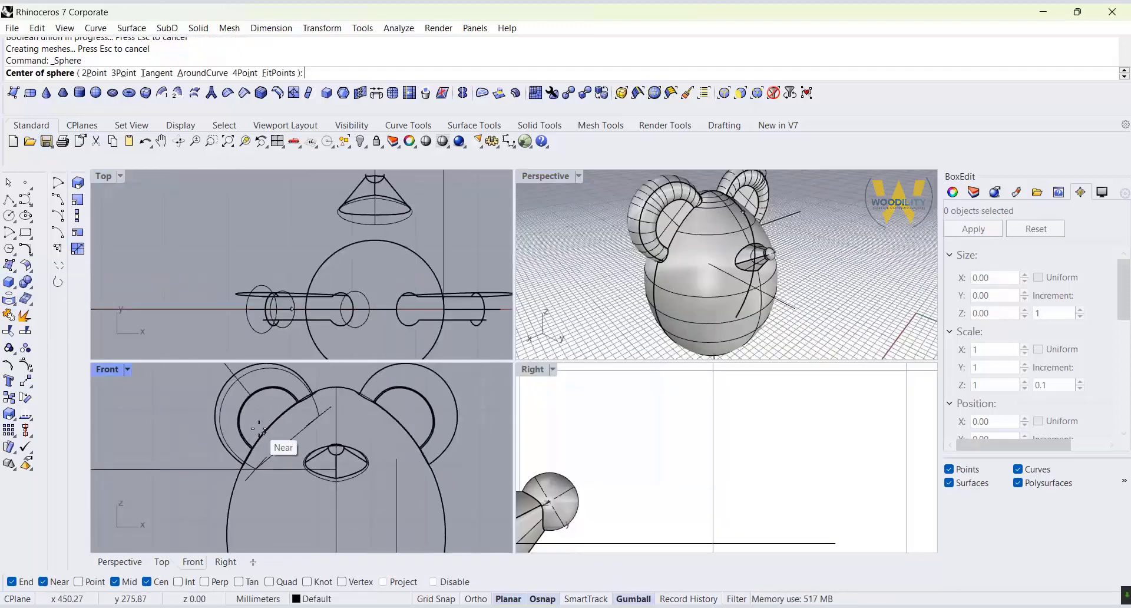
pyautogui.scroll(3, 254, 468)
pyautogui.click(313, 424)
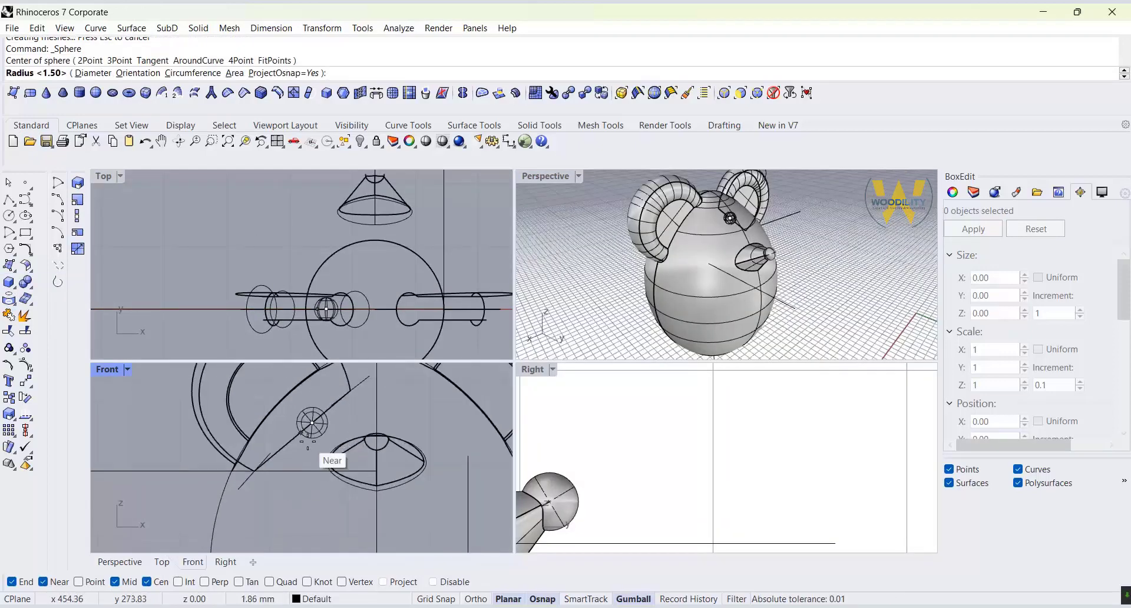
pyautogui.click(310, 439)
# Draw a second sphere of about the same size over the first eye sphere.
pyautogui.rightClick(310, 439)
pyautogui.click(313, 423)
pyautogui.click(300, 433)
pyautogui.rightClick(301, 434)
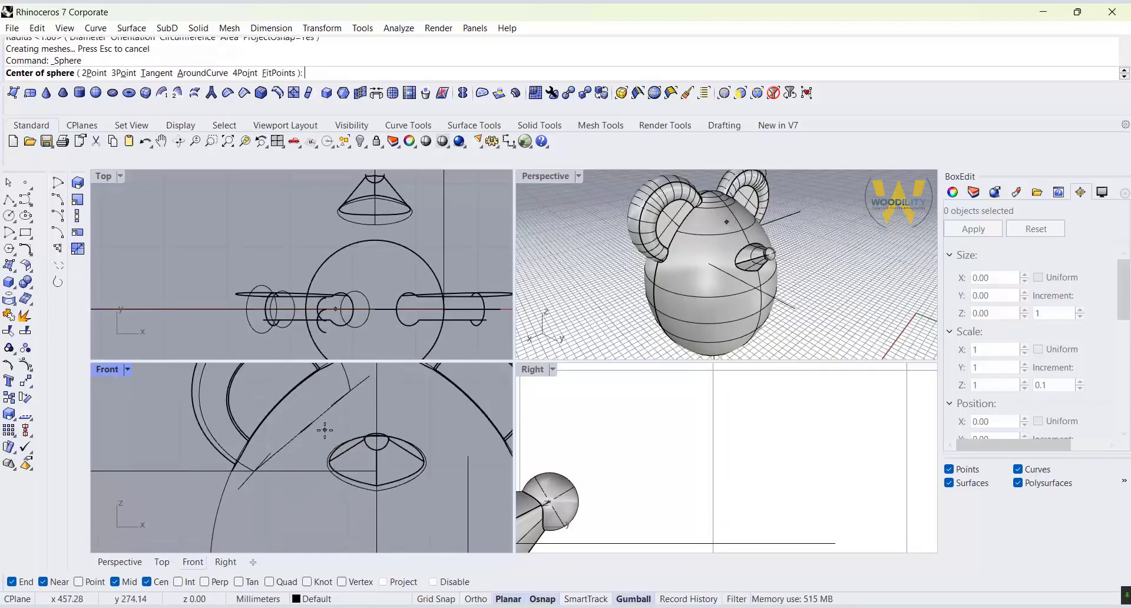
pyautogui.press('Escape')
# Move the first eye sphere forward toward the face and delete the overlapping second sphere.
pyautogui.click(324, 429)
pyautogui.click(348, 483)
pyautogui.moveTo(329, 357); pyautogui.dragTo(328, 346)
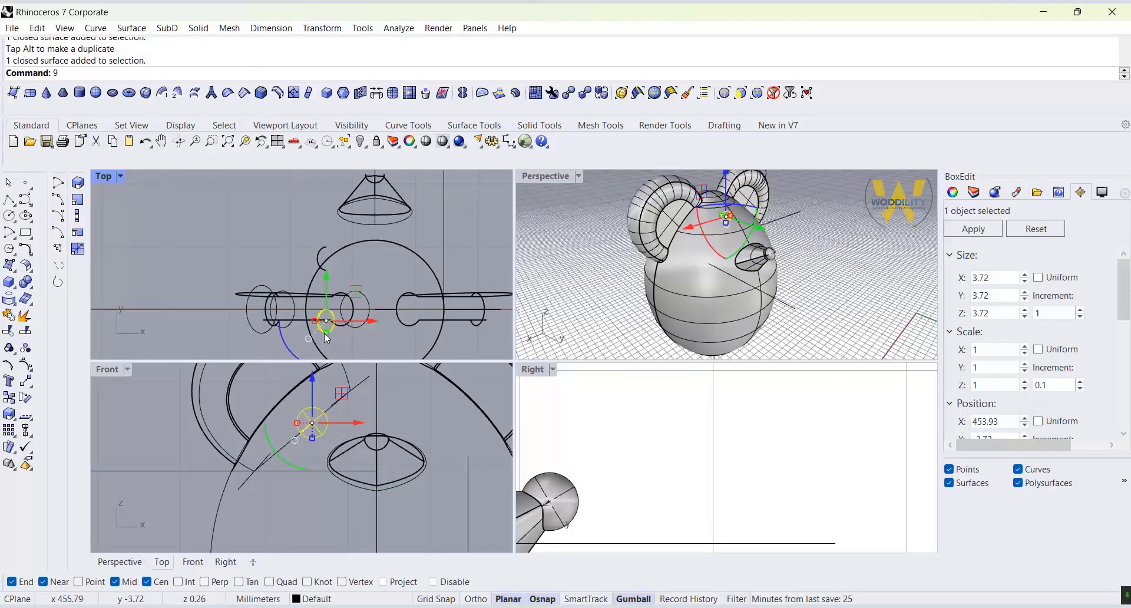
pyautogui.press('Delete')
pyautogui.click(322, 258)
# Move the eye sphere forward onto the body's sloped surface above the beak and raise it slightly.
pyautogui.scroll(-8, 743, 508)
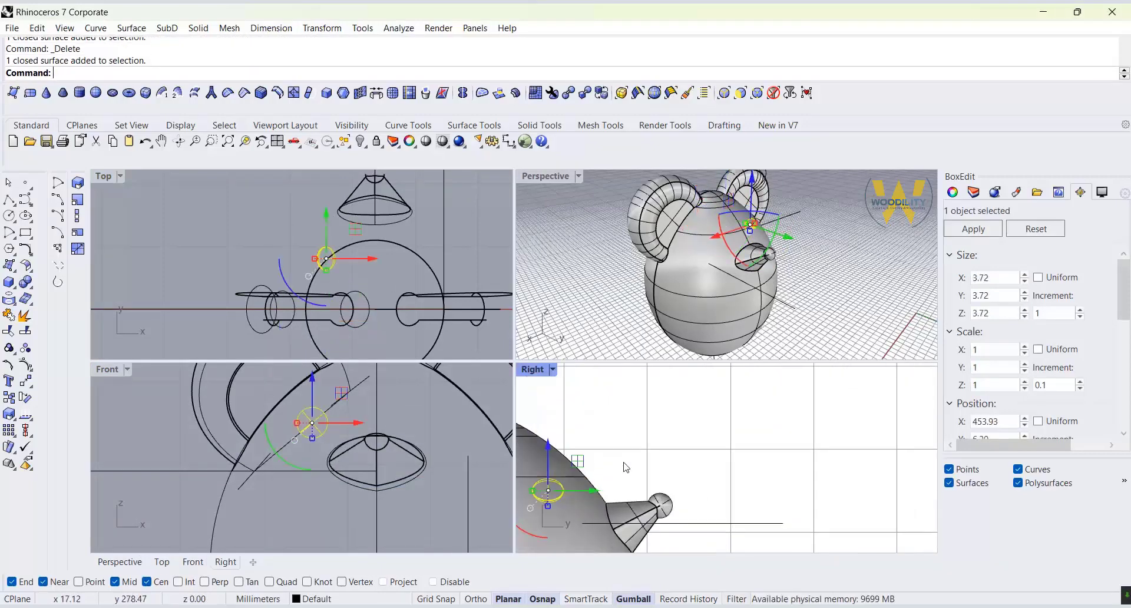
pyautogui.moveTo(594, 489); pyautogui.dragTo(638, 483)
pyautogui.moveTo(790, 271); pyautogui.dragTo(712, 277, button='right')
pyautogui.scroll(5, 736, 259)
pyautogui.click(751, 248)
pyautogui.moveTo(313, 415); pyautogui.dragTo(313, 477, button='right')
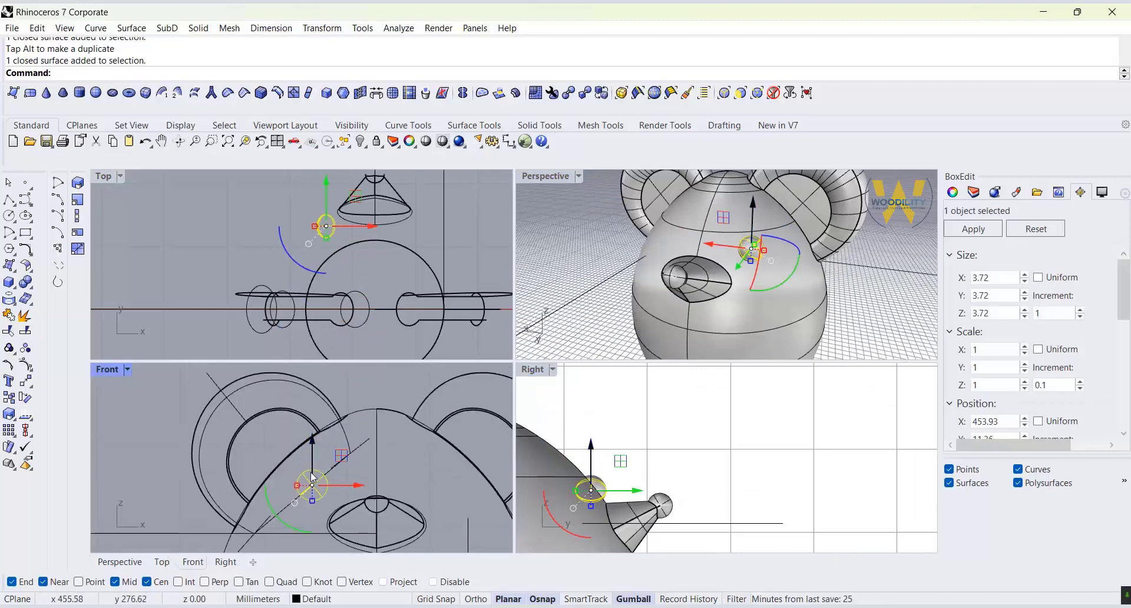
pyautogui.moveTo(314, 455); pyautogui.dragTo(313, 447)
# Rotate the eye sphere in the side view so it tilts with the slope of the body.
pyautogui.scroll(8, 580, 495)
pyautogui.moveTo(592, 513); pyautogui.dragTo(623, 514)
pyautogui.click(686, 421)
pyautogui.scroll(5, 718, 246)
pyautogui.moveTo(719, 246); pyautogui.dragTo(795, 243, button='right')
pyautogui.click(777, 238)
pyautogui.click(789, 231)
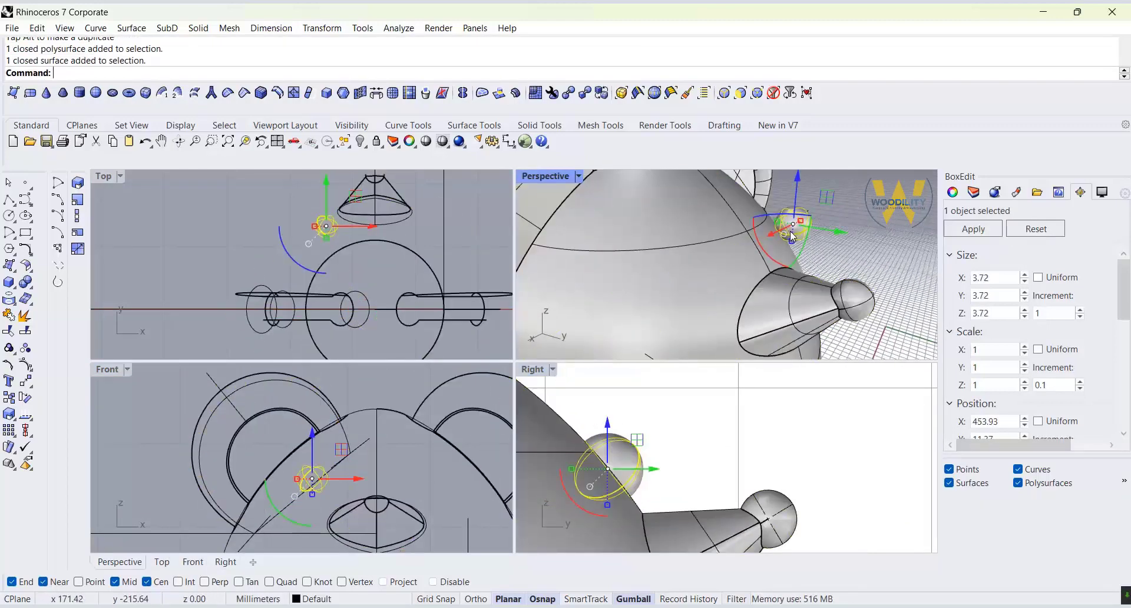
# Align the gumball to the object and shift the eye sphere slightly back toward the body in the side view.
pyautogui.rightClick(639, 597)
pyautogui.click(689, 469)
pyautogui.click(617, 517)
pyautogui.click(626, 450)
pyautogui.rightClick(650, 598)
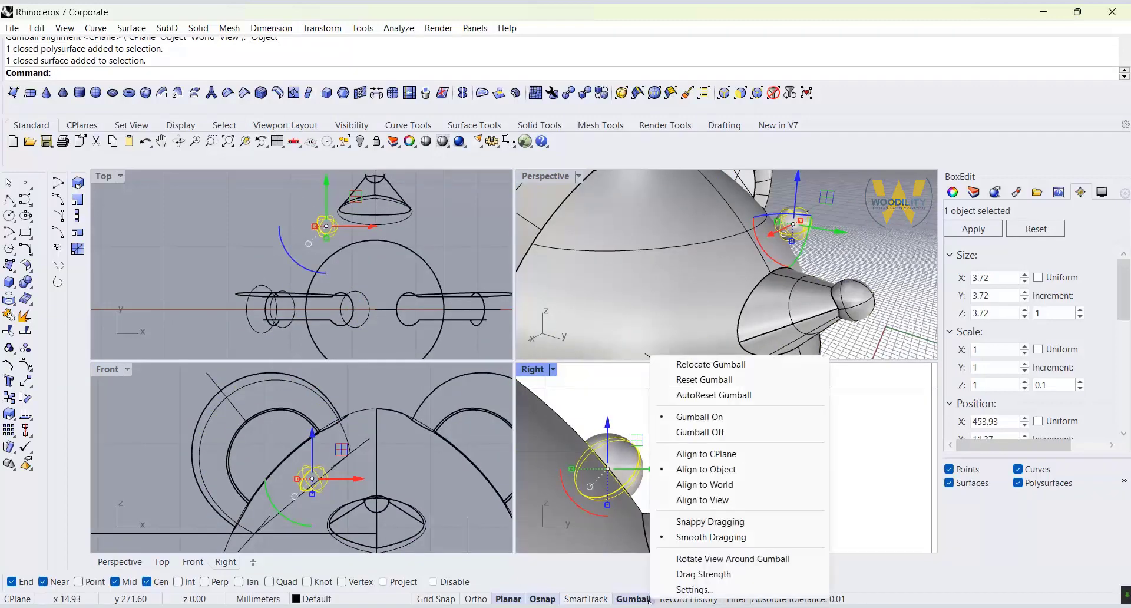
pyautogui.click(695, 470)
pyautogui.moveTo(636, 440); pyautogui.dragTo(628, 444)
# Push the eye sphere farther back so that it is partly embedded in the body.
pyautogui.click(863, 265)
pyautogui.moveTo(863, 266); pyautogui.dragTo(707, 260, button='right')
pyautogui.click(660, 229)
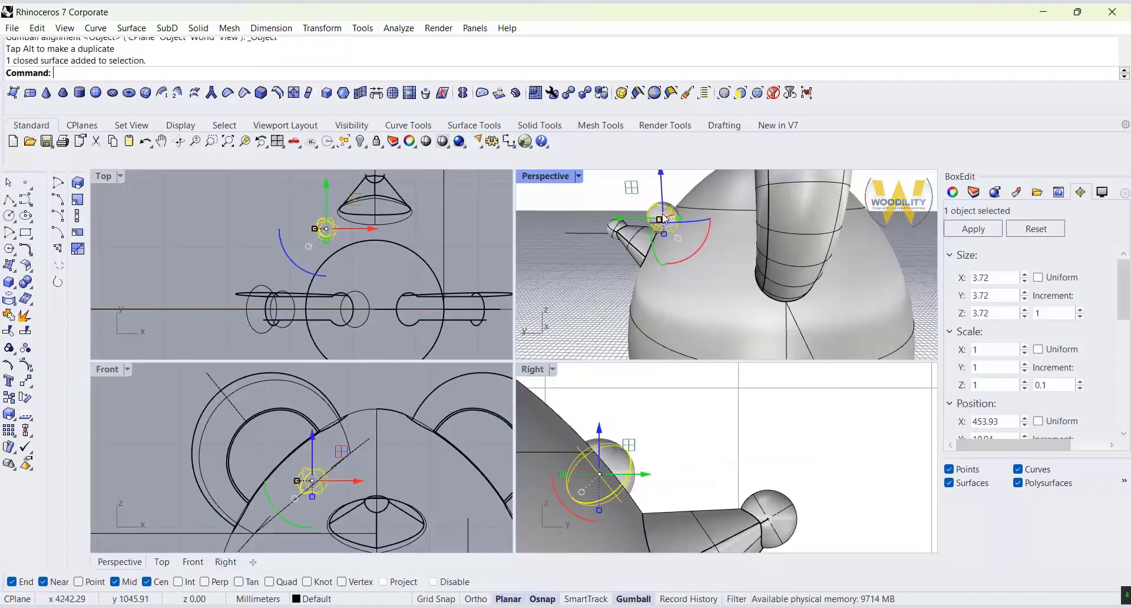
pyautogui.scroll(4, 660, 236)
pyautogui.moveTo(660, 238); pyautogui.dragTo(674, 250)
pyautogui.click(145, 141)
pyautogui.moveTo(326, 181); pyautogui.dragTo(327, 193)
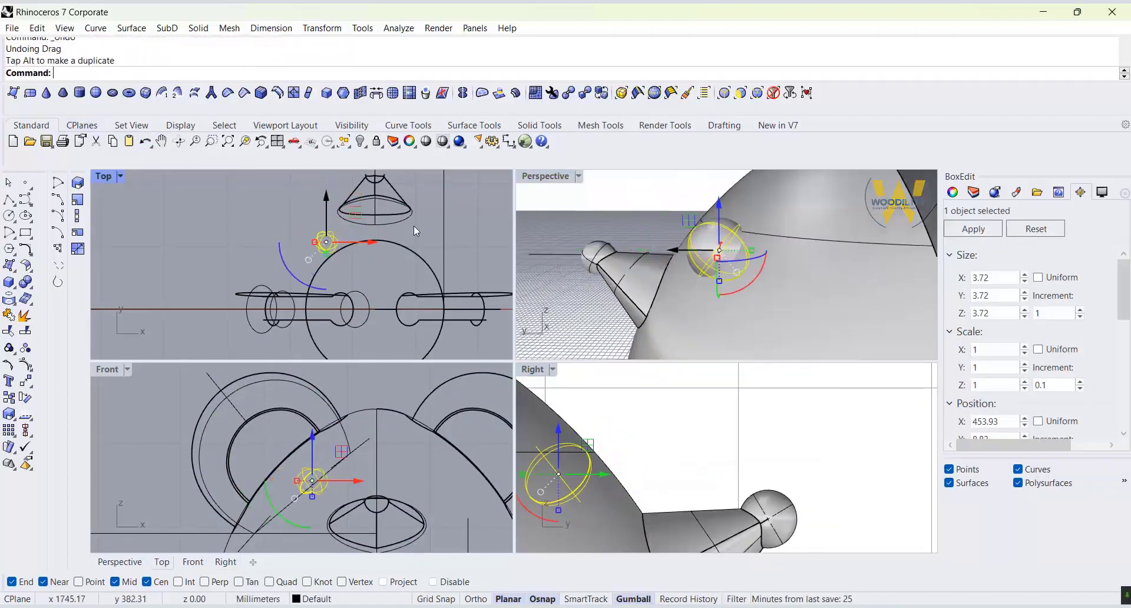
pyautogui.click(414, 225)
# Examine the eye sphere's placement on the face from several angles.
pyautogui.moveTo(612, 276); pyautogui.dragTo(878, 265, button='right')
pyautogui.scroll(-12, 748, 430)
pyautogui.click(760, 227)
pyautogui.scroll(-8, 765, 233)
pyautogui.moveTo(815, 316); pyautogui.dragTo(748, 303, button='right')
pyautogui.click(862, 299)
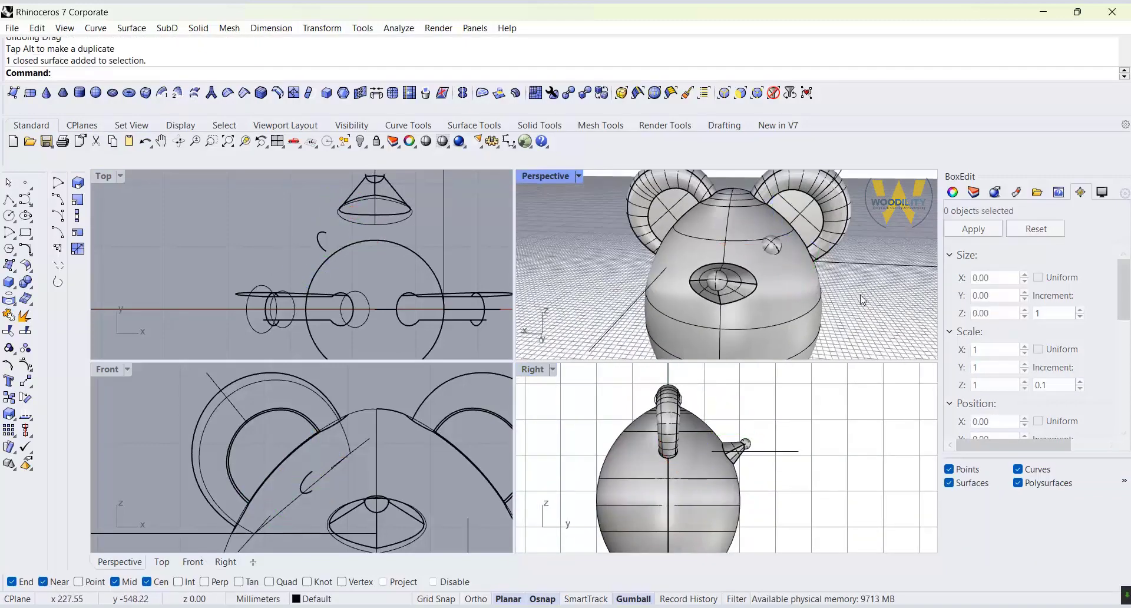
pyautogui.click(317, 247)
pyautogui.click(595, 248)
pyautogui.scroll(10, 771, 233)
pyautogui.scroll(-12, 764, 274)
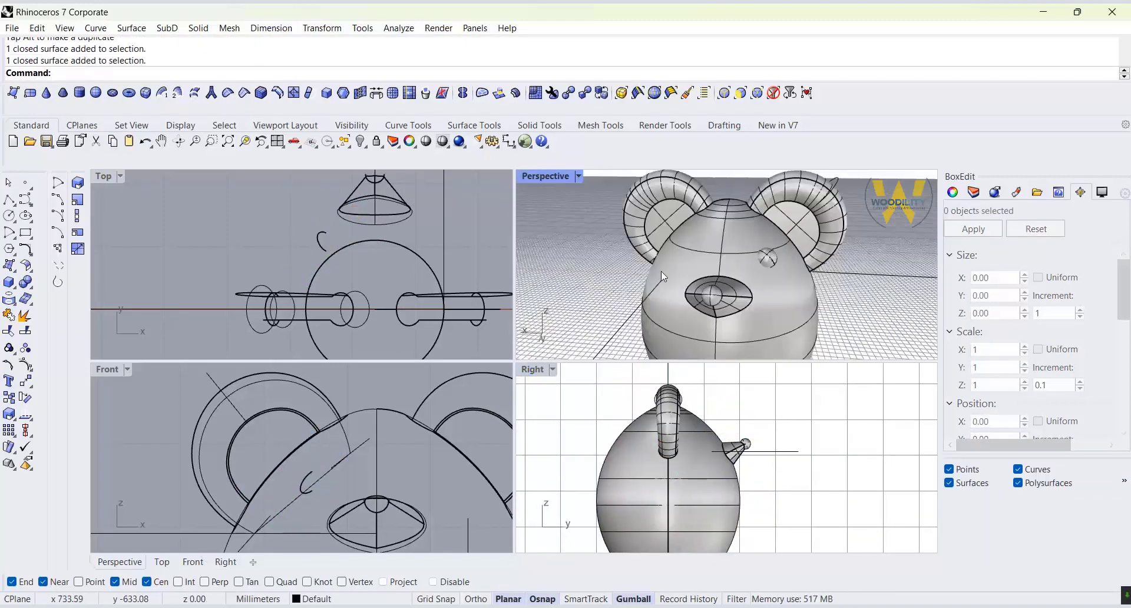
pyautogui.moveTo(660, 271); pyautogui.dragTo(702, 268, button='right')
pyautogui.click(703, 267)
# Mirror the eye sphere across the body's vertical centreline in the front view, keeping the original.
pyautogui.click(300, 492)
pyautogui.scroll(-8, 312, 480)
pyautogui.scroll(2, 333, 471)
pyautogui.write('Mirror')
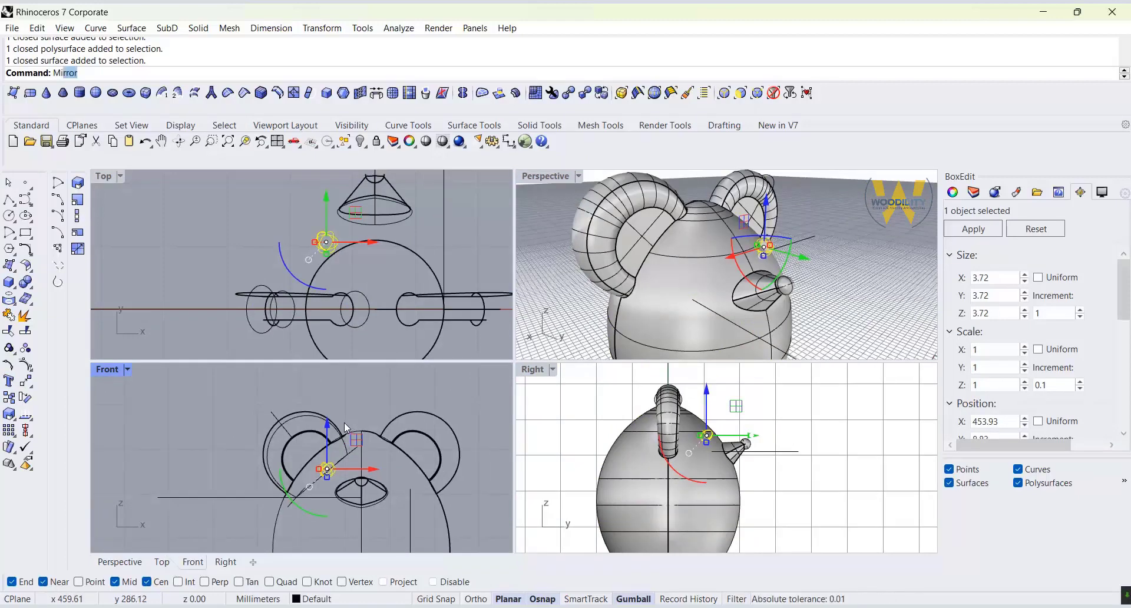
pyautogui.press('Return')
pyautogui.click(361, 431)
pyautogui.click(361, 383)
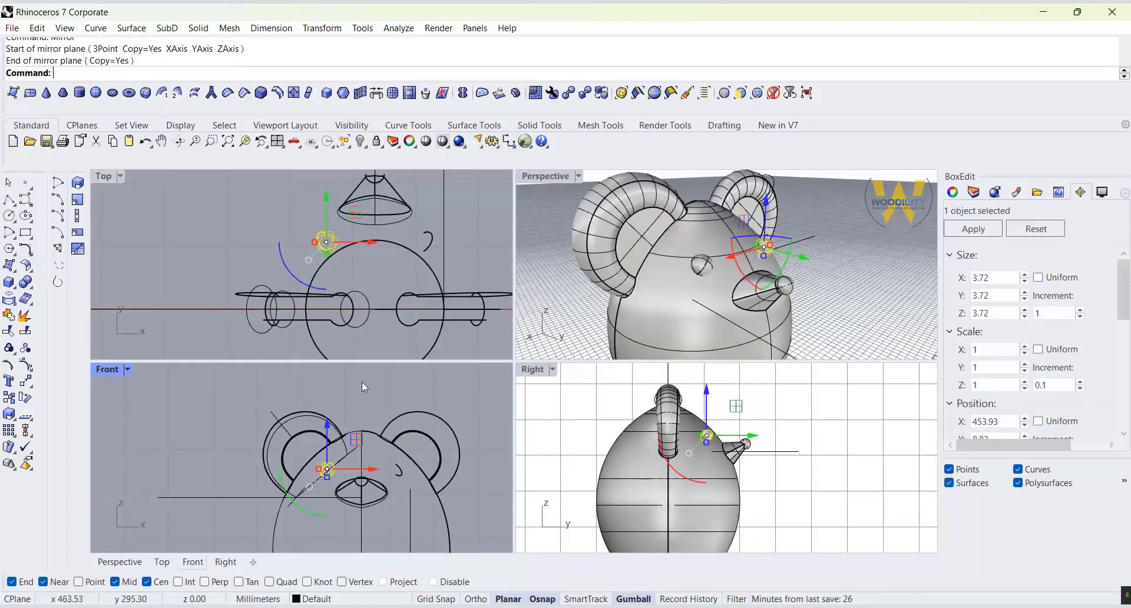
# Unite the body with both eye spheres using Boolean Union.
pyautogui.click(849, 269)
pyautogui.moveTo(848, 269); pyautogui.dragTo(731, 274, button='right')
pyautogui.scroll(10, 739, 271)
pyautogui.click(738, 270)
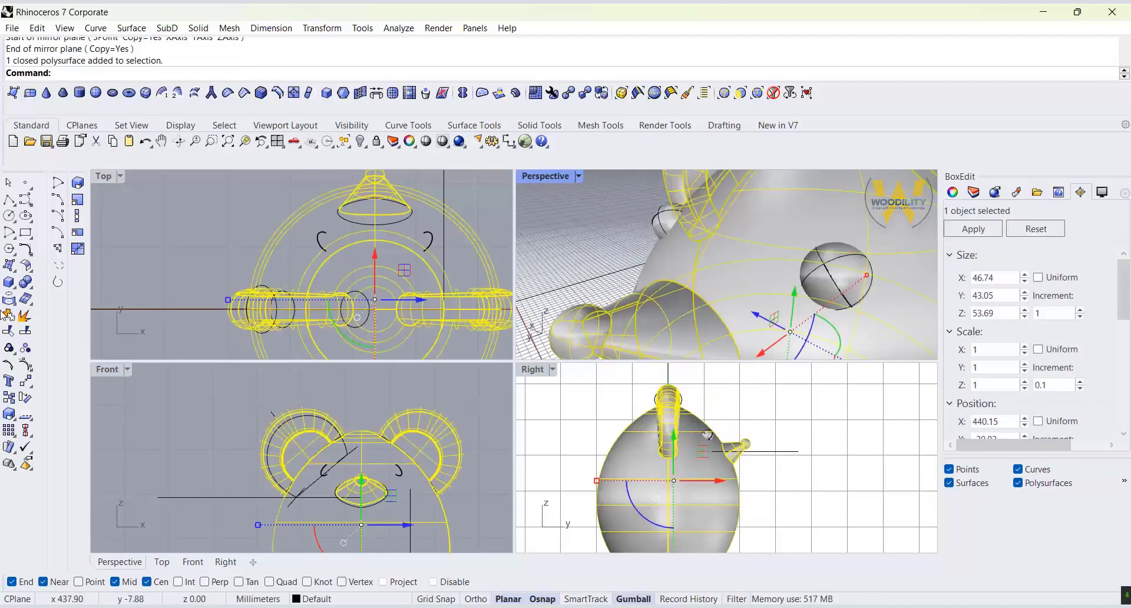
pyautogui.click(31, 288)
pyautogui.click(40, 289)
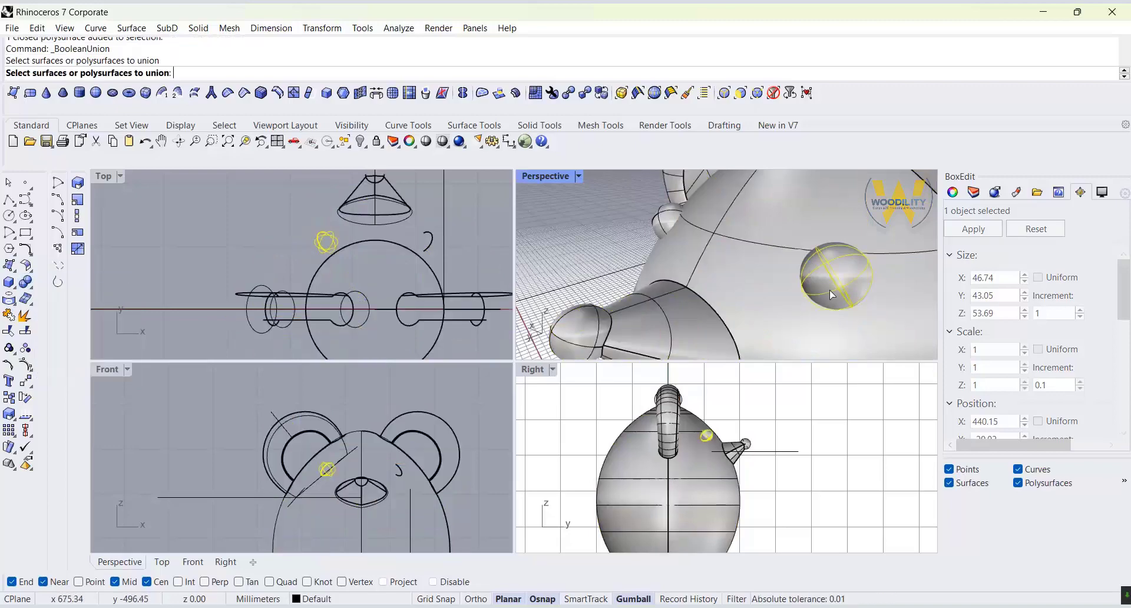
pyautogui.click(770, 306)
pyautogui.click(667, 219)
pyautogui.rightClick(667, 220)
# Fillet the edge where the first eye meets the body with a radius of 0.2 mm.
pyautogui.moveTo(583, 269); pyautogui.dragTo(680, 311, button='right')
pyautogui.scroll(8, 680, 311)
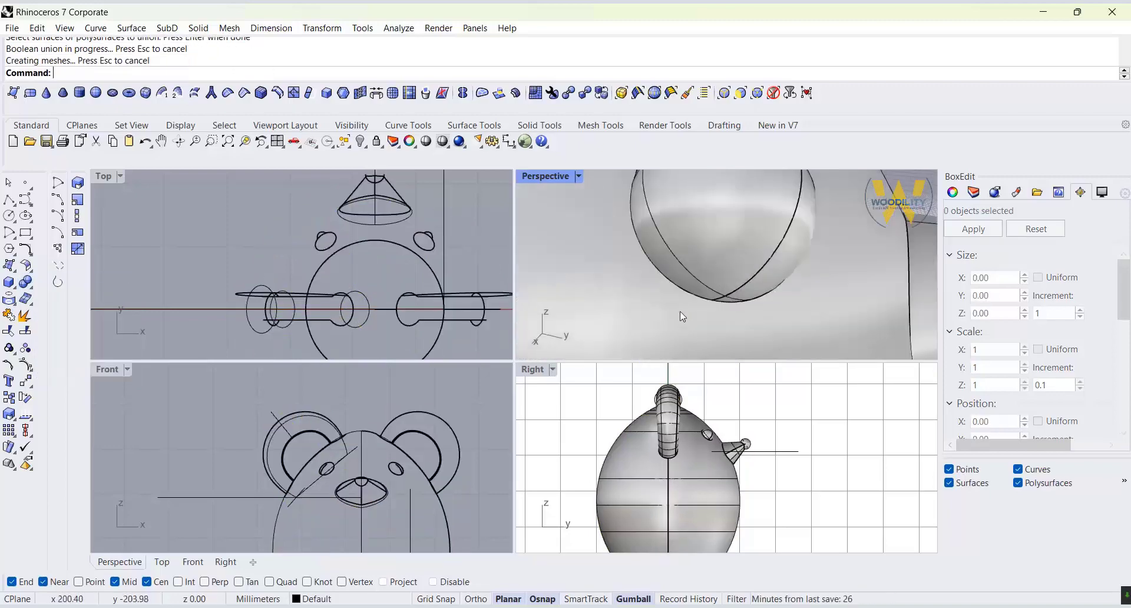
pyautogui.scroll(-2, 680, 310)
pyautogui.click(31, 289)
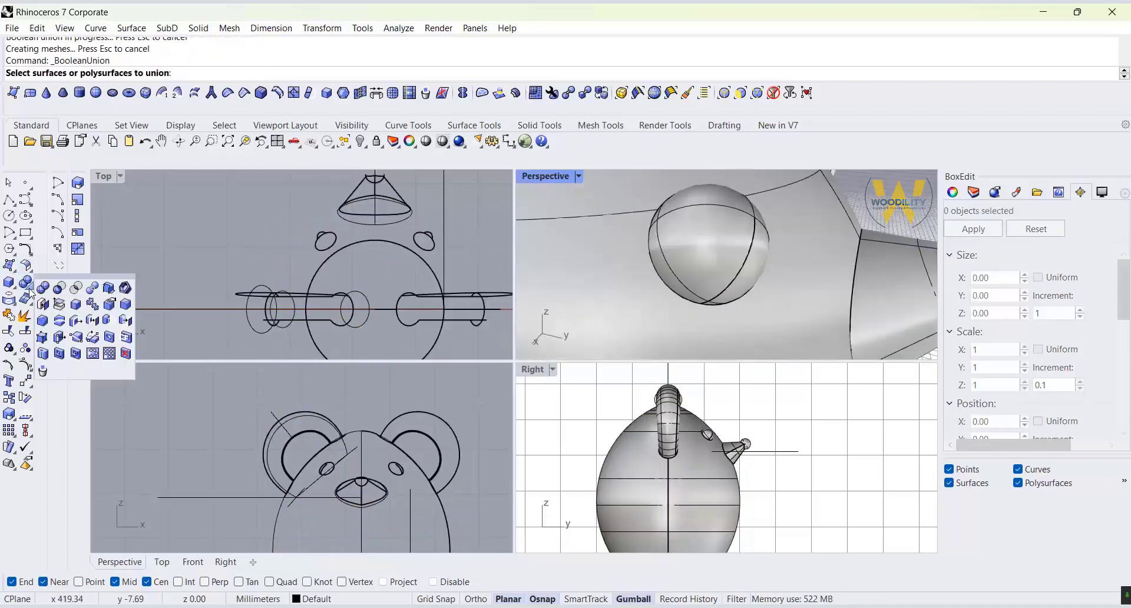
pyautogui.click(131, 306)
pyautogui.click(685, 297)
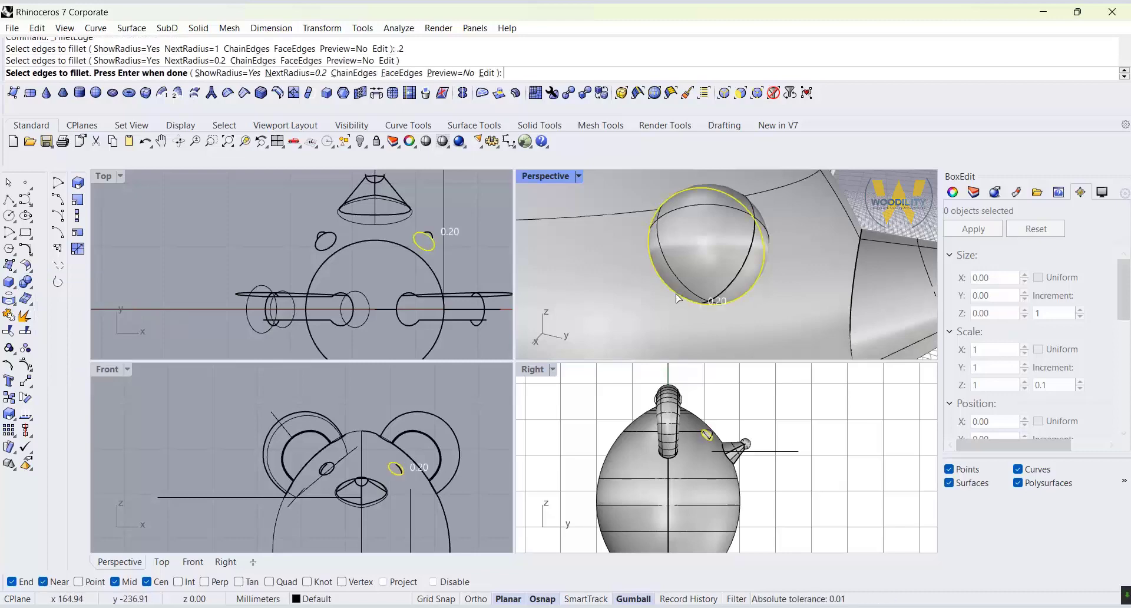
pyautogui.press('Return')
pyautogui.press('Return')
# Fillet the edge around the other eye with the same 0.2 mm radius.
pyautogui.moveTo(751, 324); pyautogui.dragTo(565, 294, button='right')
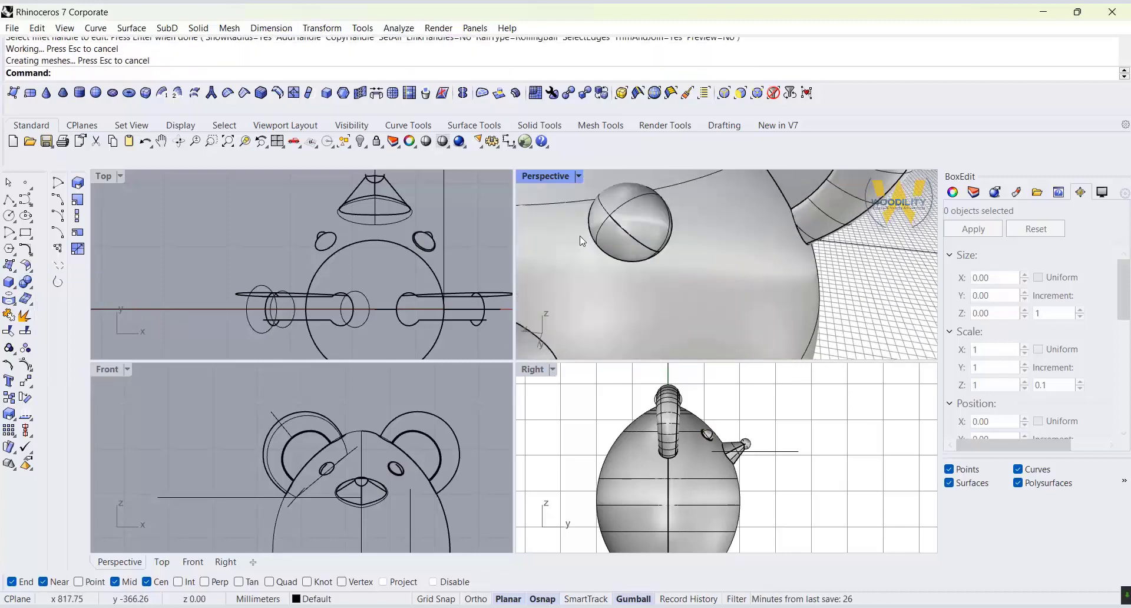
pyautogui.press('Return')
pyautogui.click(640, 266)
pyautogui.press('Return')
pyautogui.press('Return')
pyautogui.click(648, 275)
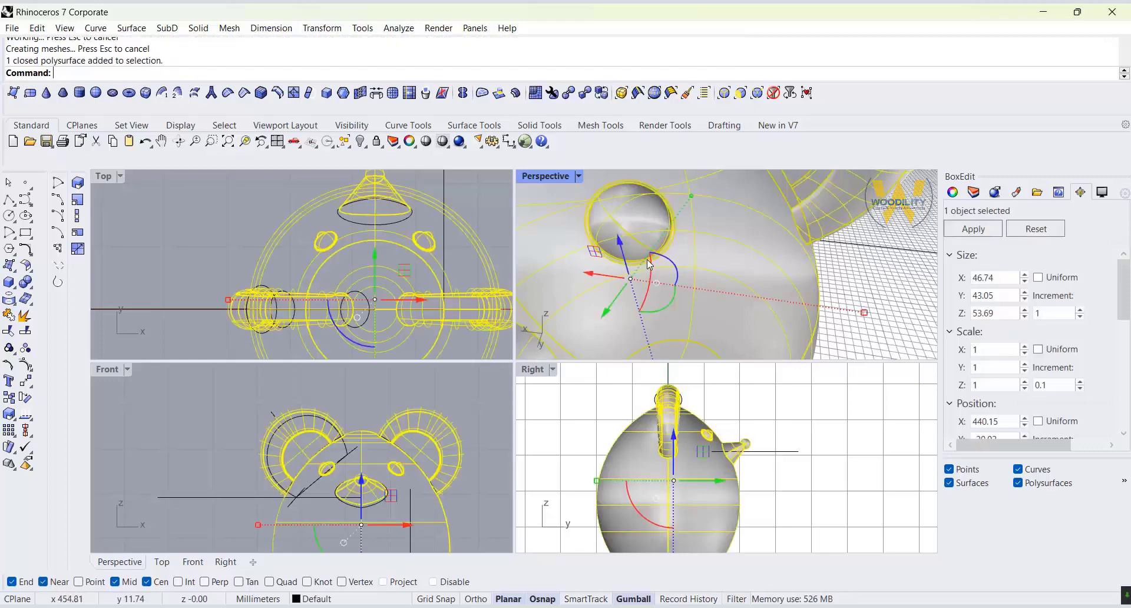
pyautogui.scroll(-8, 708, 313)
pyautogui.press('Escape')
# Fillet the edges at the beak's base and the beak's lower ridge with a radius of 0.2 mm.
pyautogui.moveTo(708, 312); pyautogui.dragTo(662, 265, button='right')
pyautogui.scroll(4, 662, 264)
pyautogui.press('Return')
pyautogui.click(659, 264)
pyautogui.click(612, 331)
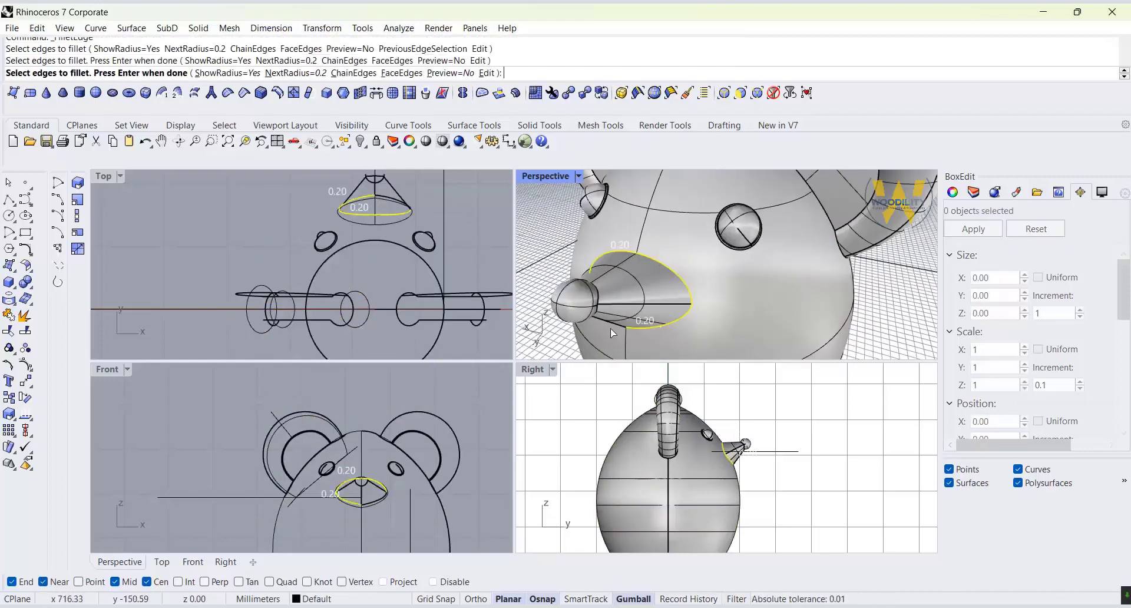
pyautogui.moveTo(614, 331); pyautogui.dragTo(742, 299, button='right')
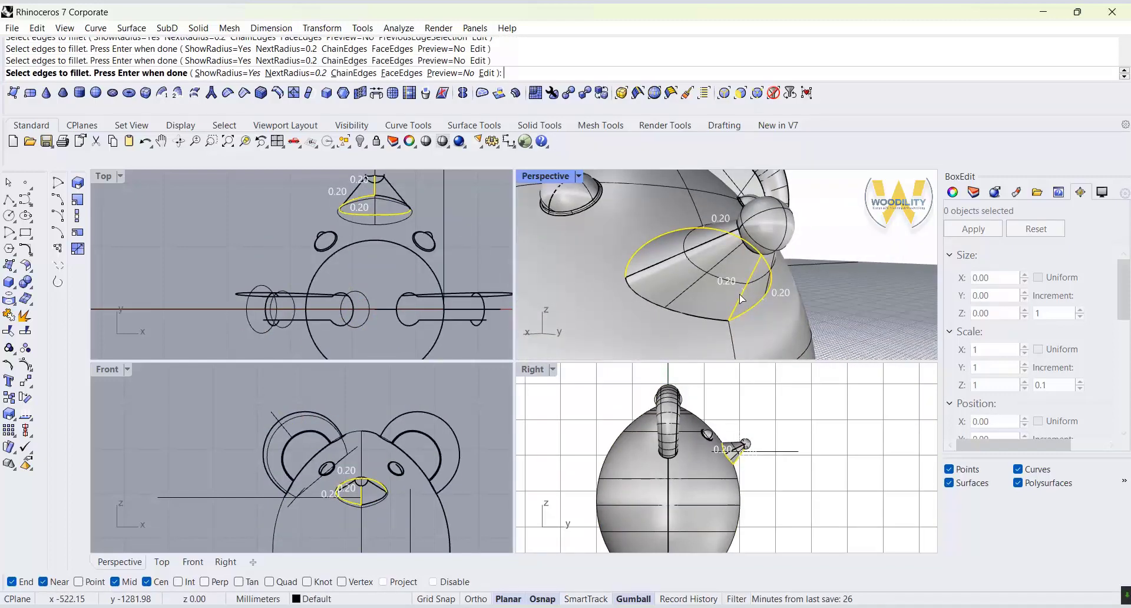
pyautogui.press('Return')
pyautogui.press('Return')
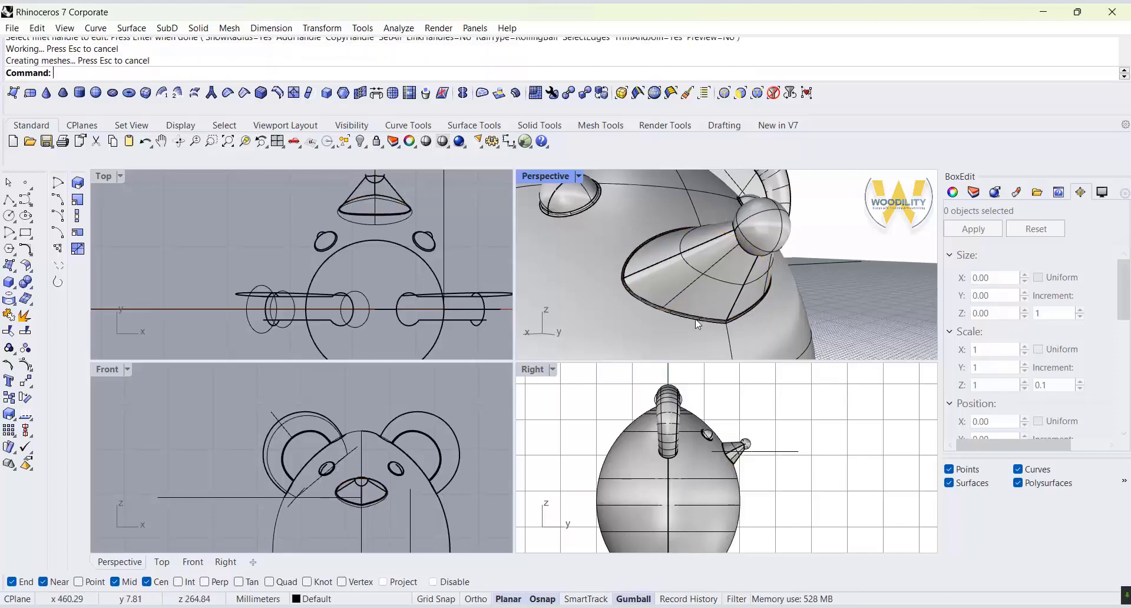
# Delete the two leftover open construction curves around the character's head.
pyautogui.doubleClick(538, 175)
pyautogui.scroll(-10, 802, 402)
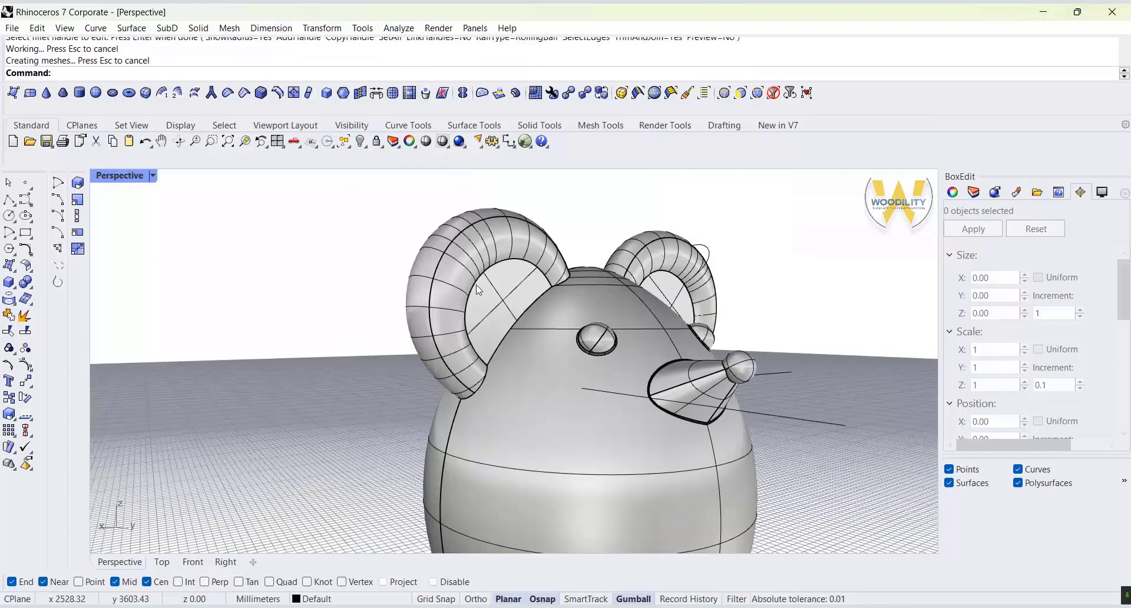
pyautogui.moveTo(777, 377); pyautogui.dragTo(623, 394, button='right')
pyautogui.scroll(-8, 660, 377)
pyautogui.click(694, 371)
pyautogui.moveTo(694, 371); pyautogui.dragTo(668, 378, button='right')
pyautogui.press('Delete')
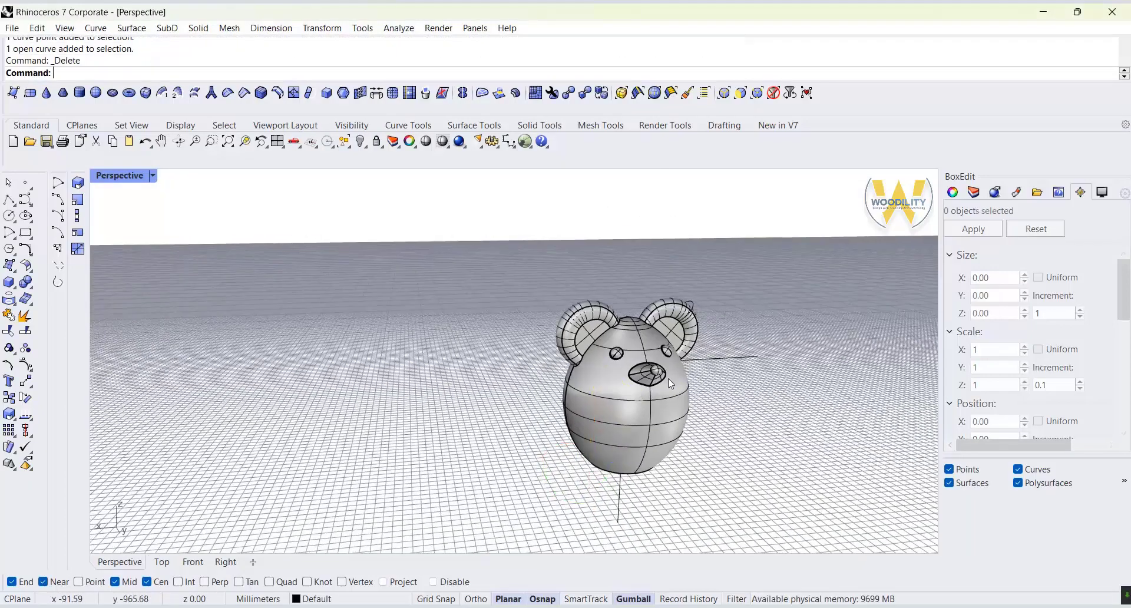
pyautogui.click(716, 357)
pyautogui.press('Delete')
# With polysurfaces excluded from selection, move all remaining curves to Layer 05 and turn that layer off.
pyautogui.moveTo(435, 220); pyautogui.dragTo(476, 298)
pyautogui.click(1017, 484)
pyautogui.keyDown('shift'); pyautogui.moveTo(777, 424); pyautogui.dragTo(777, 385, button='right'); pyautogui.keyUp('shift')
pyautogui.moveTo(462, 209); pyautogui.dragTo(824, 545)
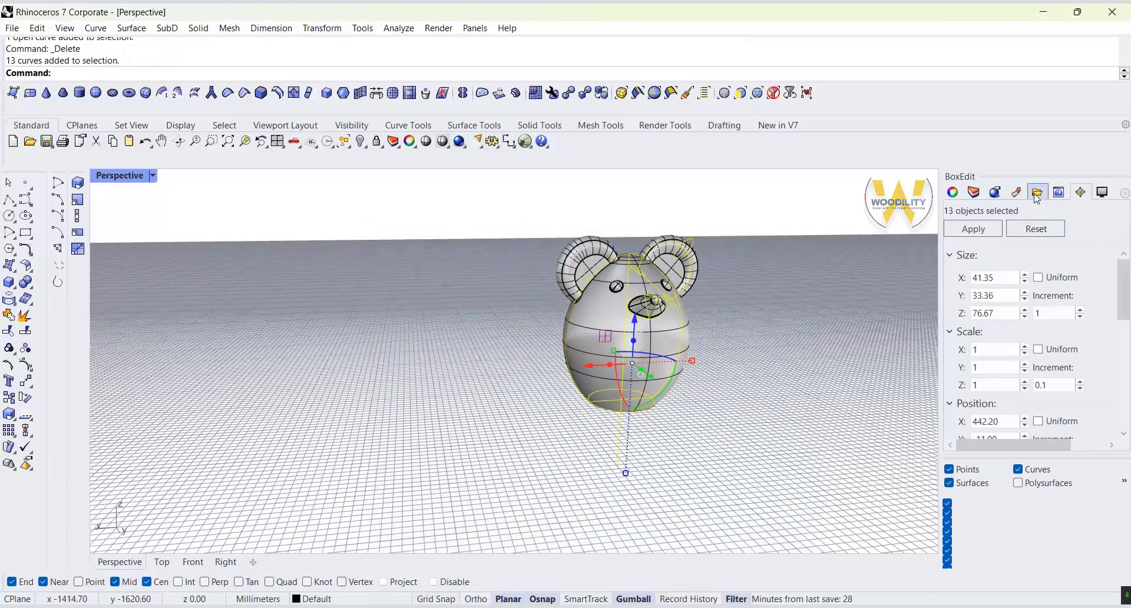
pyautogui.click(974, 192)
pyautogui.rightClick(977, 320)
pyautogui.click(1002, 262)
pyautogui.click(1043, 320)
# Extract a V-direction isocurve running horizontally around the middle of the body.
pyautogui.moveTo(751, 376)
pyautogui.mouseDown(button='right')
pyautogui.moveTo(725, 416)
pyautogui.moveTo(765, 371)
pyautogui.mouseUp(button='right')
pyautogui.scroll(5, 613, 323)
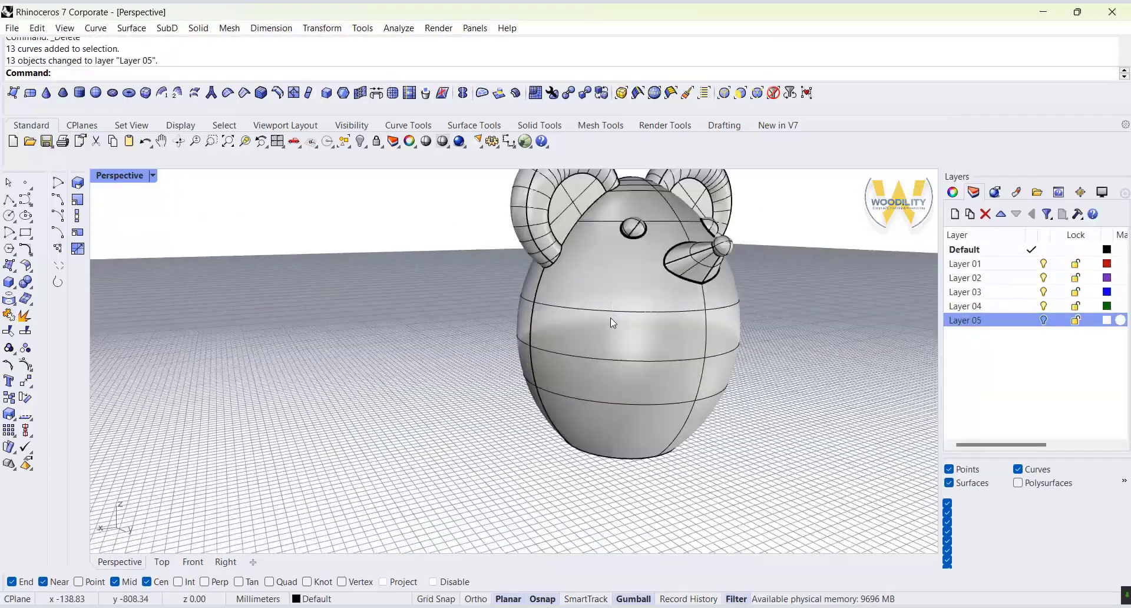
pyautogui.scroll(2, 612, 323)
pyautogui.click(15, 305)
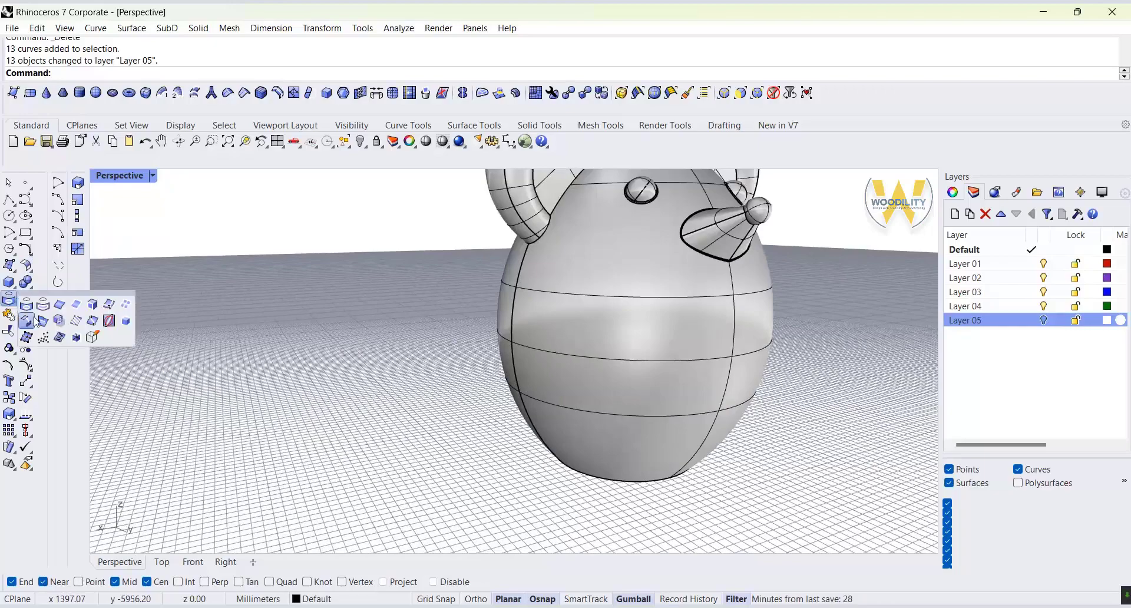
pyautogui.moveTo(743, 460); pyautogui.dragTo(705, 457, button='right')
pyautogui.click(615, 372)
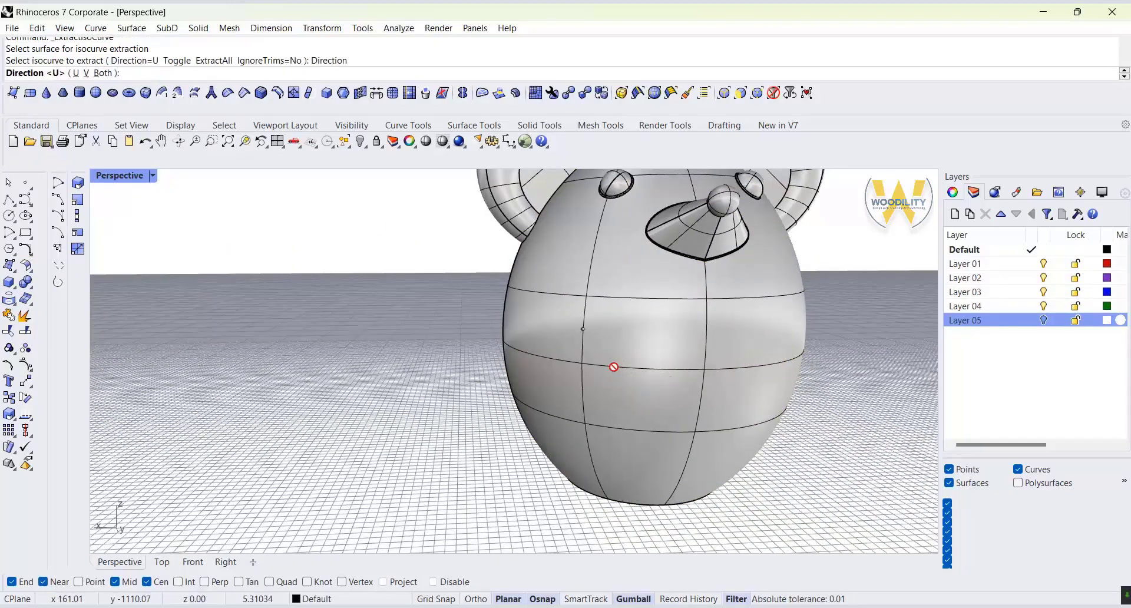
pyautogui.click(86, 73)
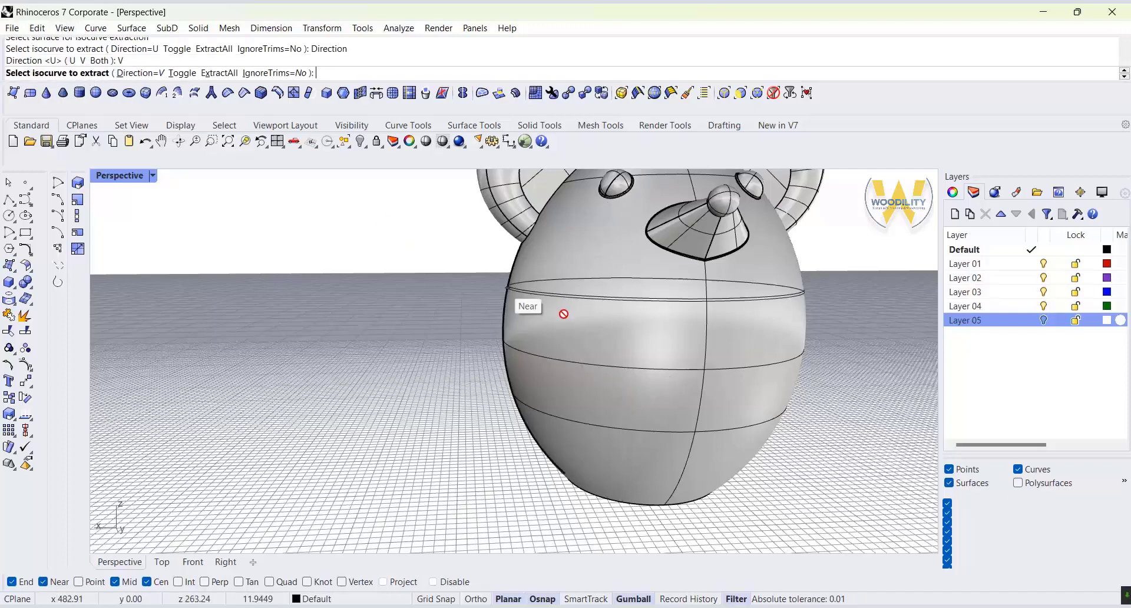
pyautogui.click(634, 371)
pyautogui.press('Return')
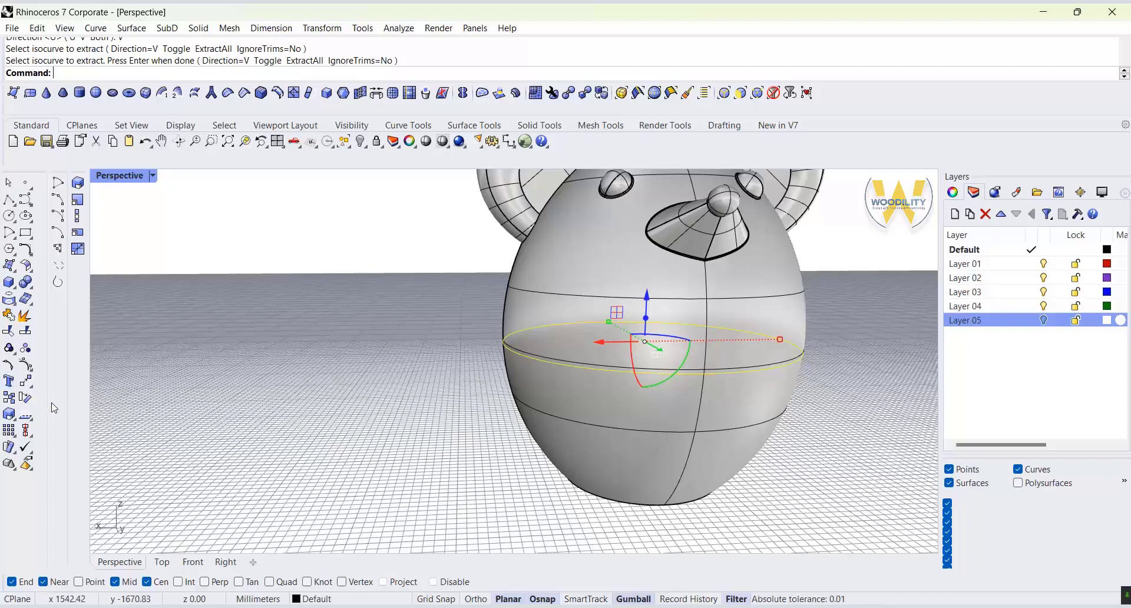
# Split the character's body with the isocurve running around its middle as the cutting object.
pyautogui.click(31, 333)
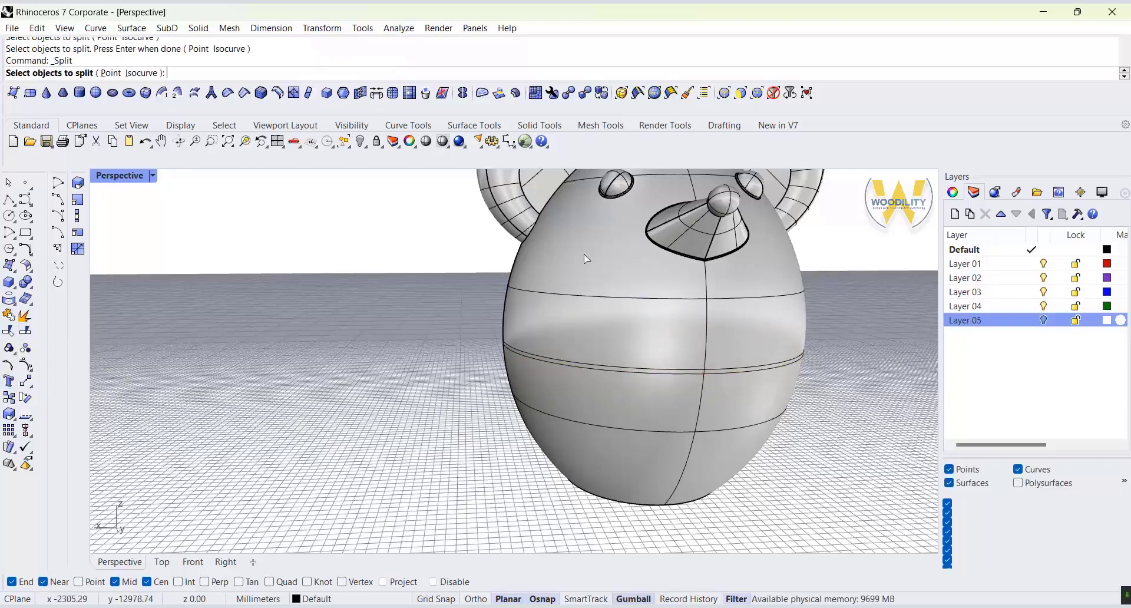
pyautogui.click(678, 317)
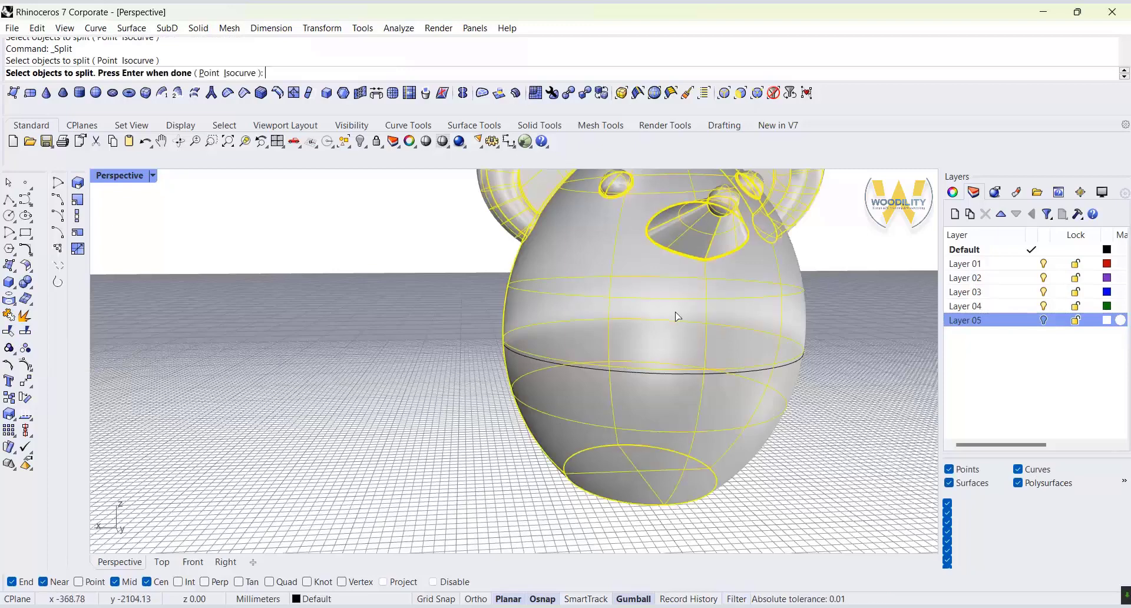
pyautogui.press('Return')
pyautogui.click(527, 359)
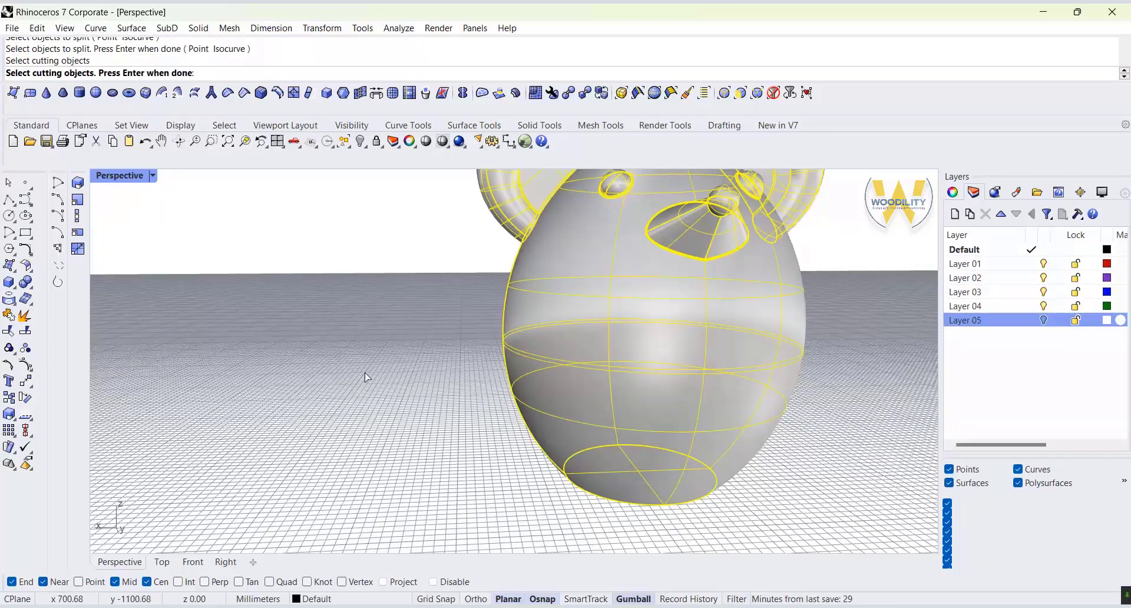
pyautogui.press('Return')
# Raise the upper half with the head straight up to separate it from the lower half.
pyautogui.click(526, 331)
pyautogui.scroll(-5, 531, 454)
pyautogui.scroll(4, 601, 318)
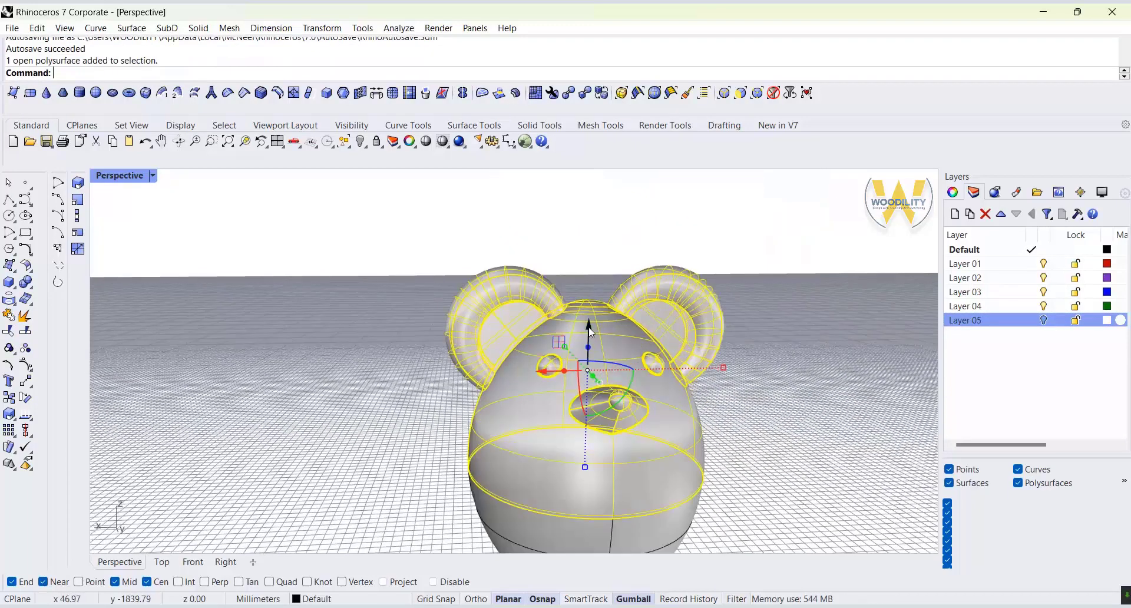
pyautogui.moveTo(589, 324); pyautogui.dragTo(592, 269)
pyautogui.click(830, 429)
pyautogui.moveTo(830, 428); pyautogui.dragTo(761, 416, button='right')
pyautogui.scroll(-4, 761, 415)
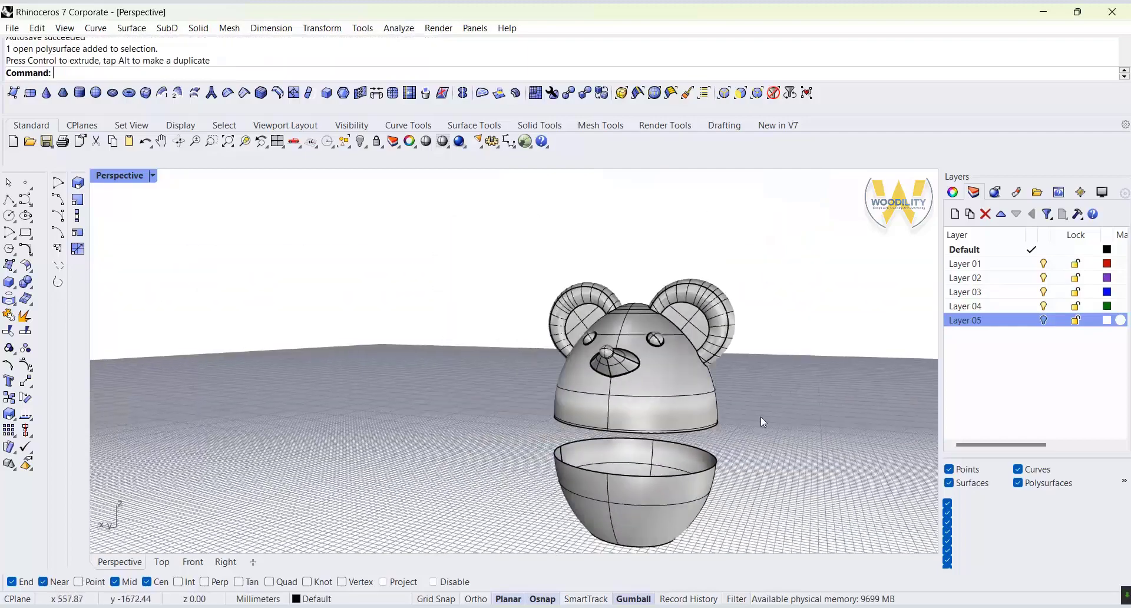
# Cap the open lower half of the body into a closed solid, and undo the trial shell.
pyautogui.scroll(5, 488, 457)
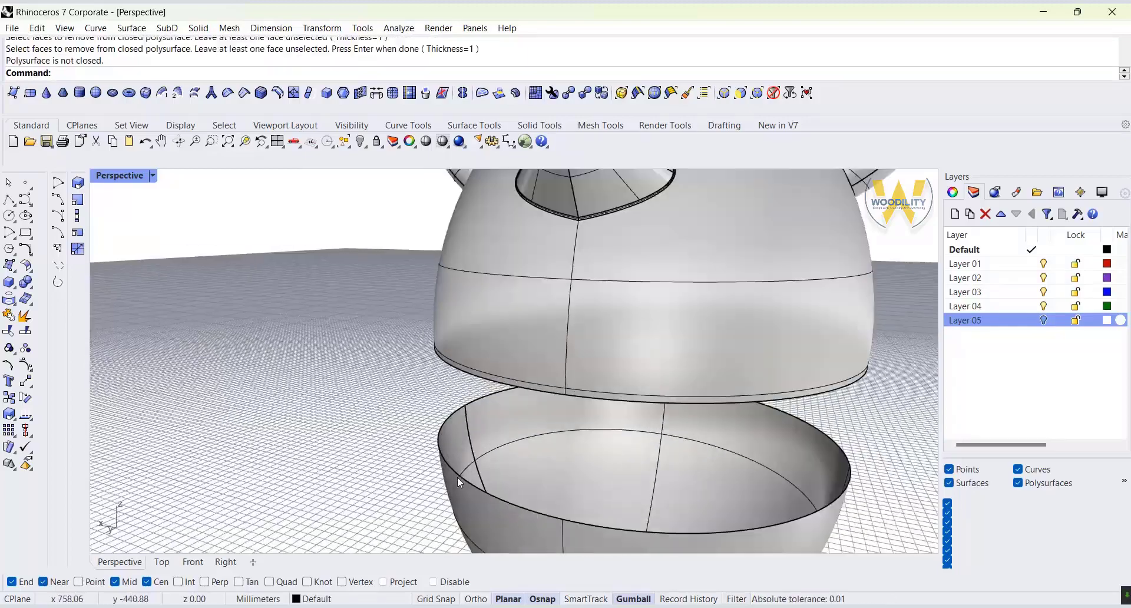
pyautogui.scroll(6, 458, 476)
pyautogui.scroll(1, 421, 409)
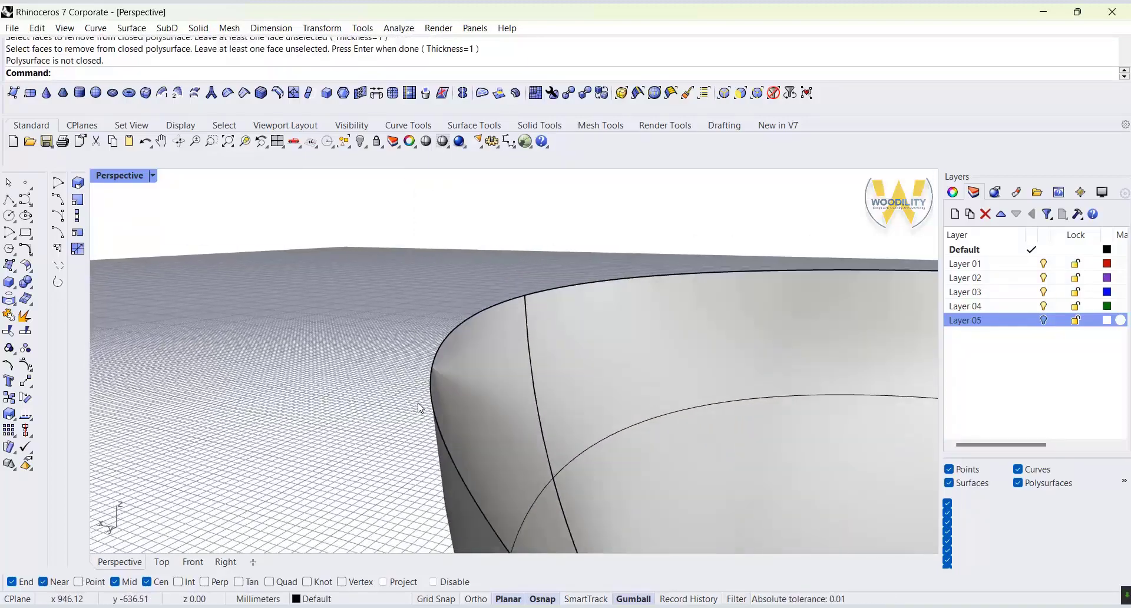
pyautogui.scroll(-2, 419, 408)
pyautogui.click(564, 484)
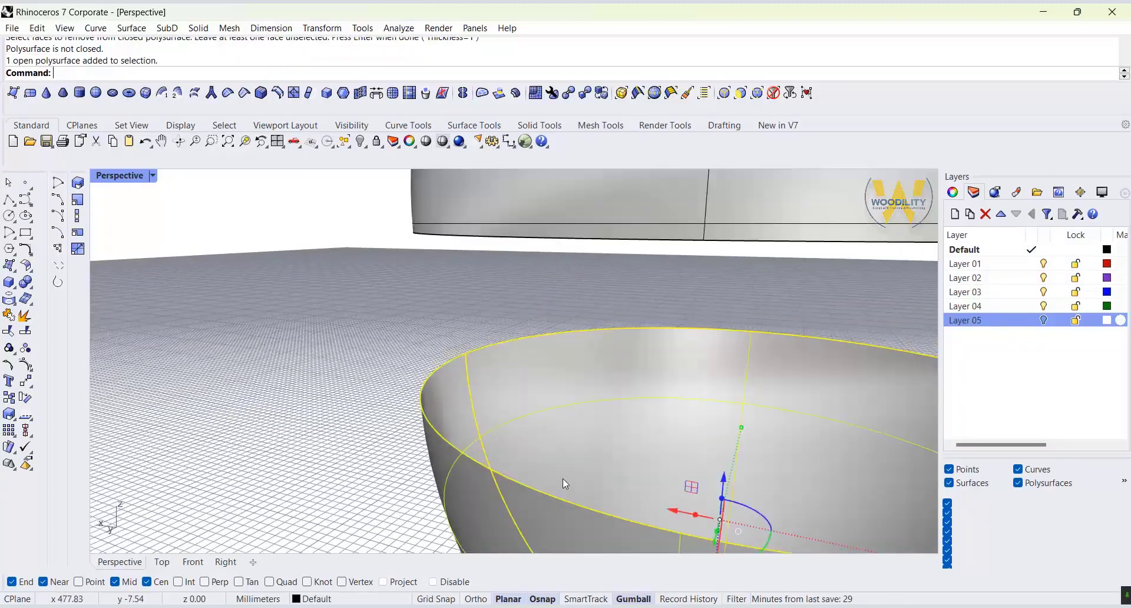
pyautogui.click(36, 293)
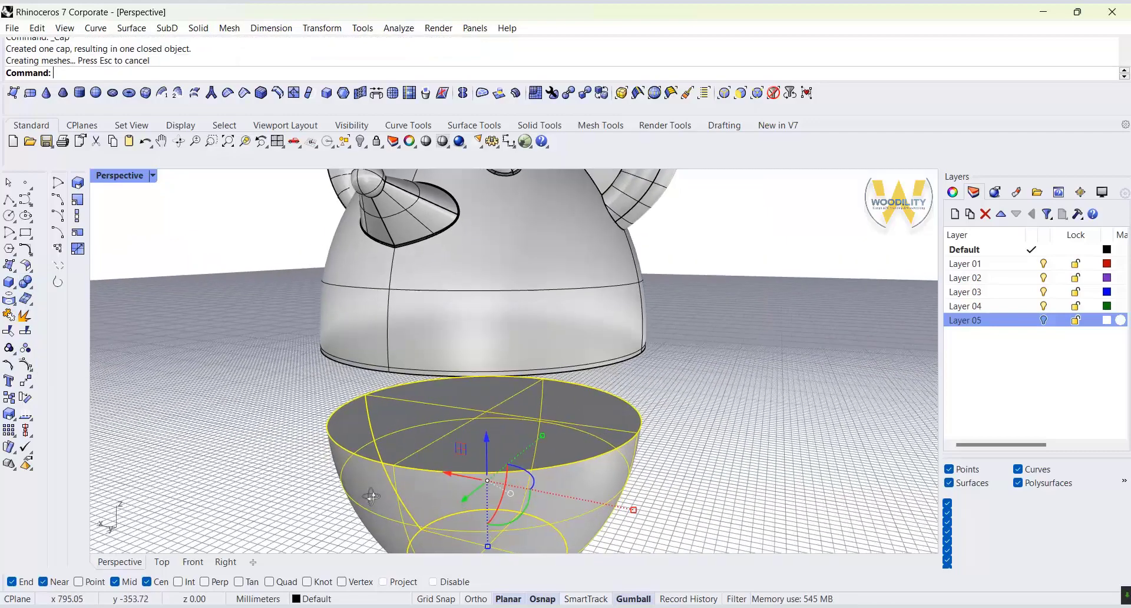
pyautogui.hotkey('ctrl', 'z')
pyautogui.hotkey('ctrl', 'z')
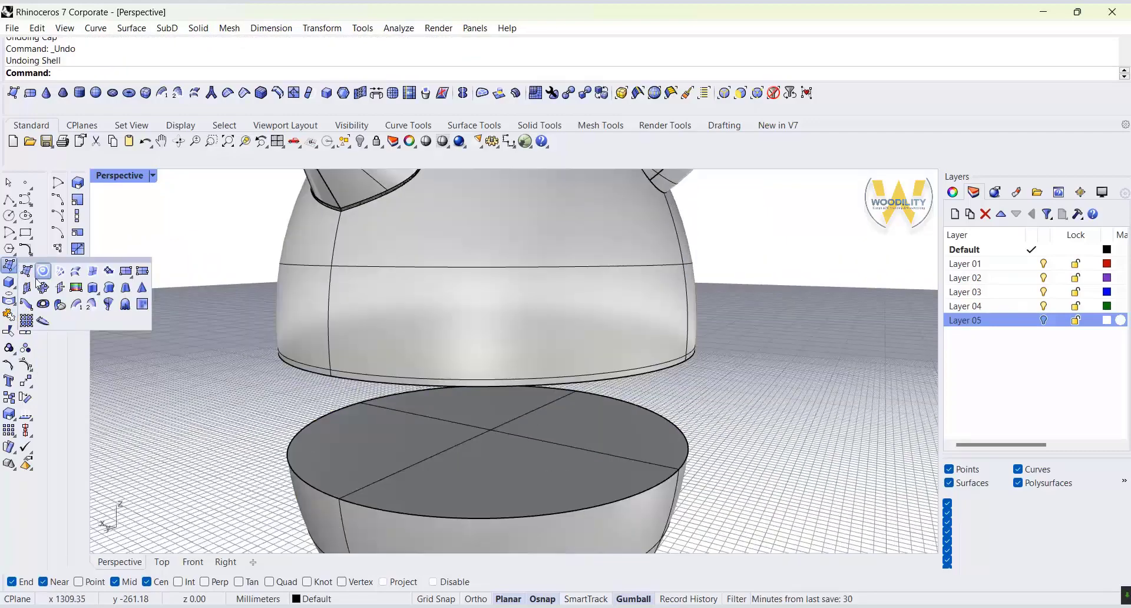
# Duplicate the border of the lower half's flat cap face and scale the curve uniformly slightly inward.
pyautogui.click(16, 304)
pyautogui.click(80, 309)
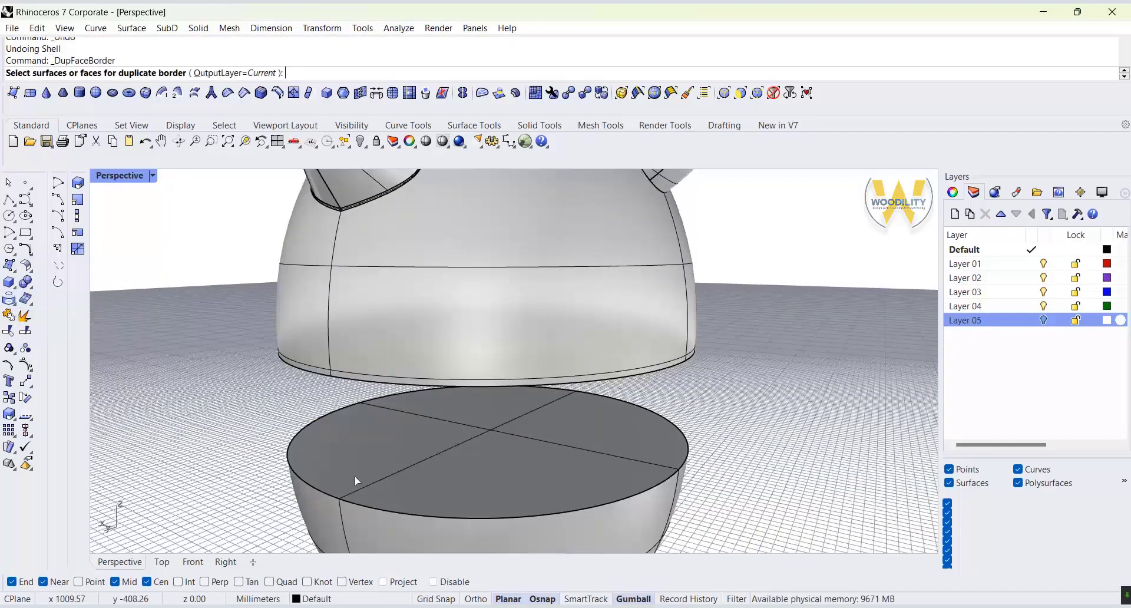
pyautogui.click(374, 457)
pyautogui.press('Return')
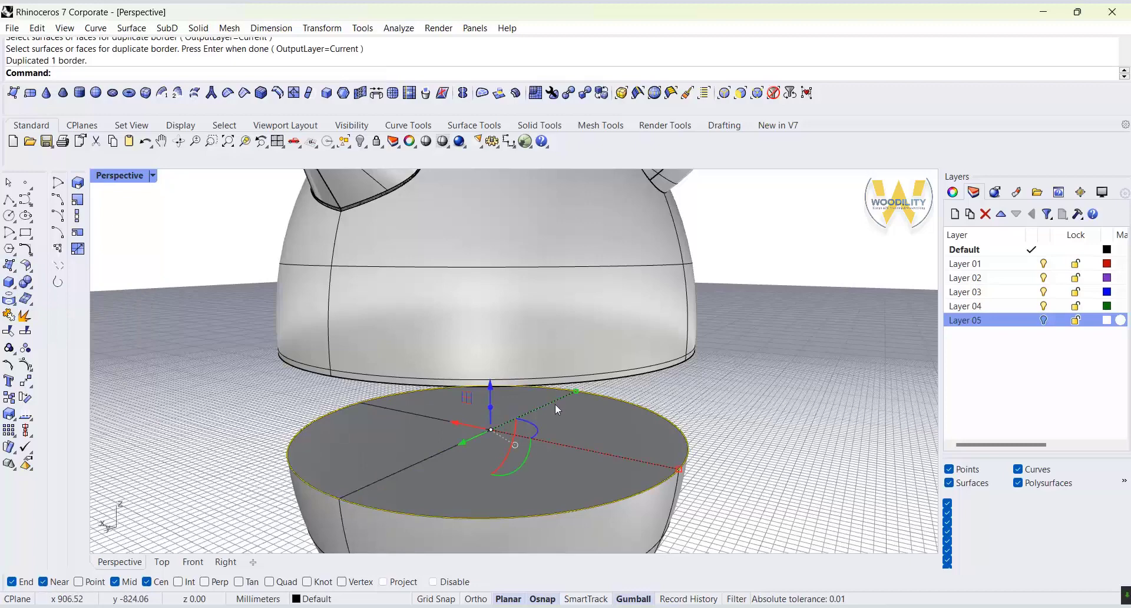
pyautogui.keyDown('shift'); pyautogui.moveTo(575, 390); pyautogui.dragTo(567, 394); pyautogui.keyUp('shift')
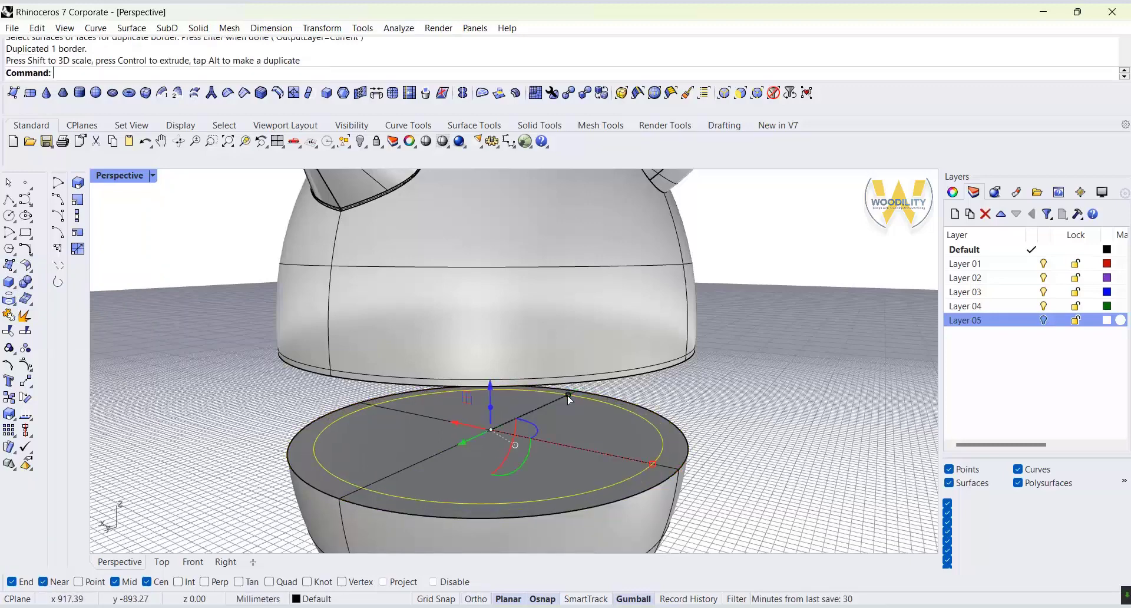
pyautogui.click(702, 424)
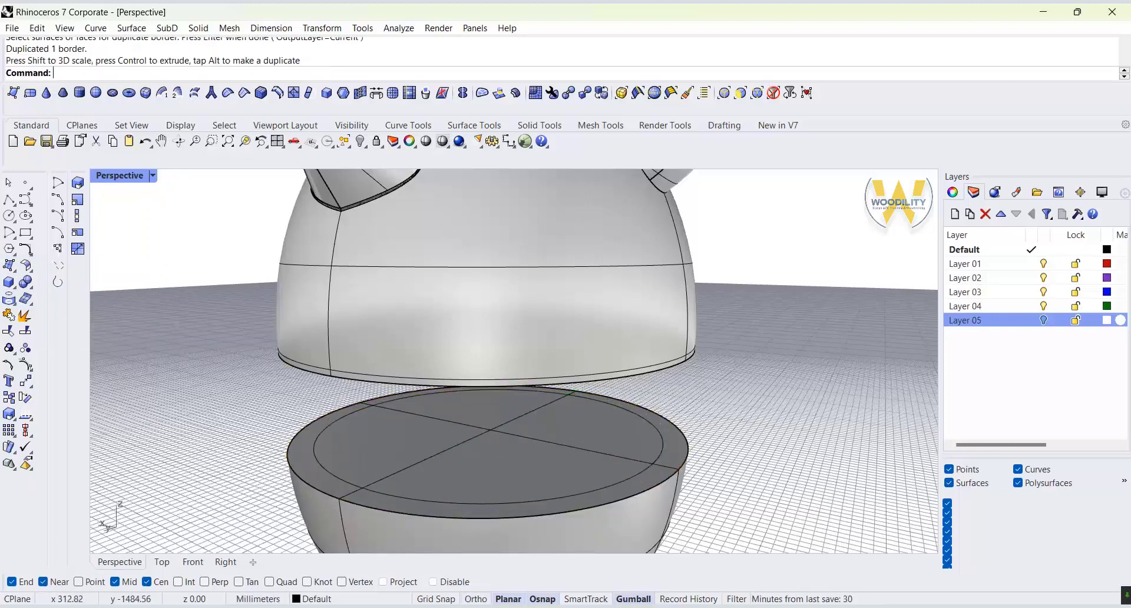
# Extrude the scaled border curve upward as a closed solid to form a raised disc on the lower half.
pyautogui.click(315, 448)
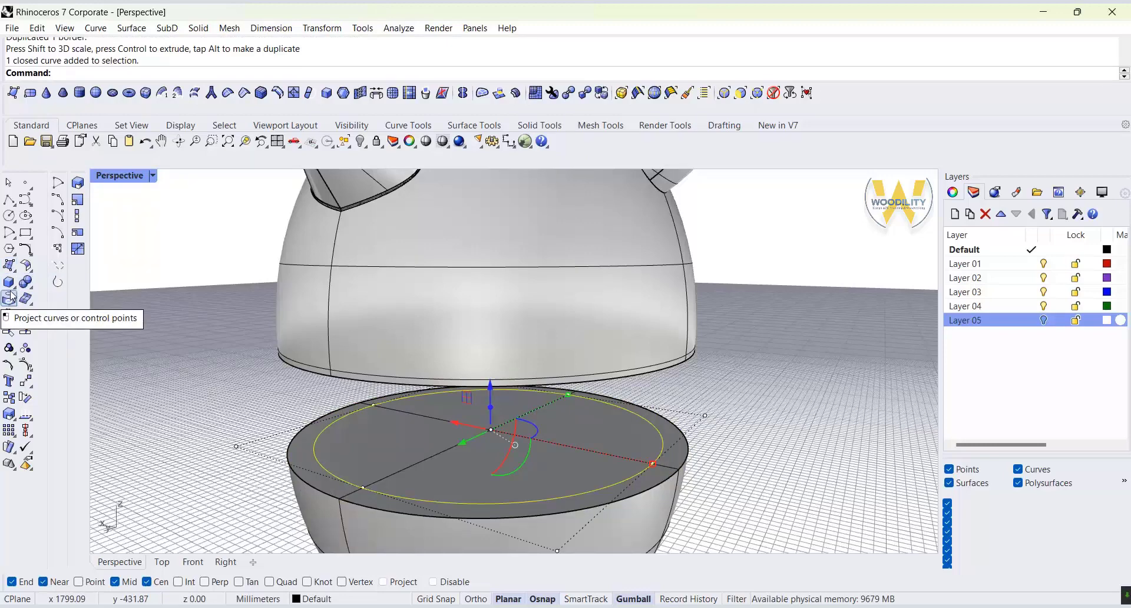
pyautogui.click(10, 266)
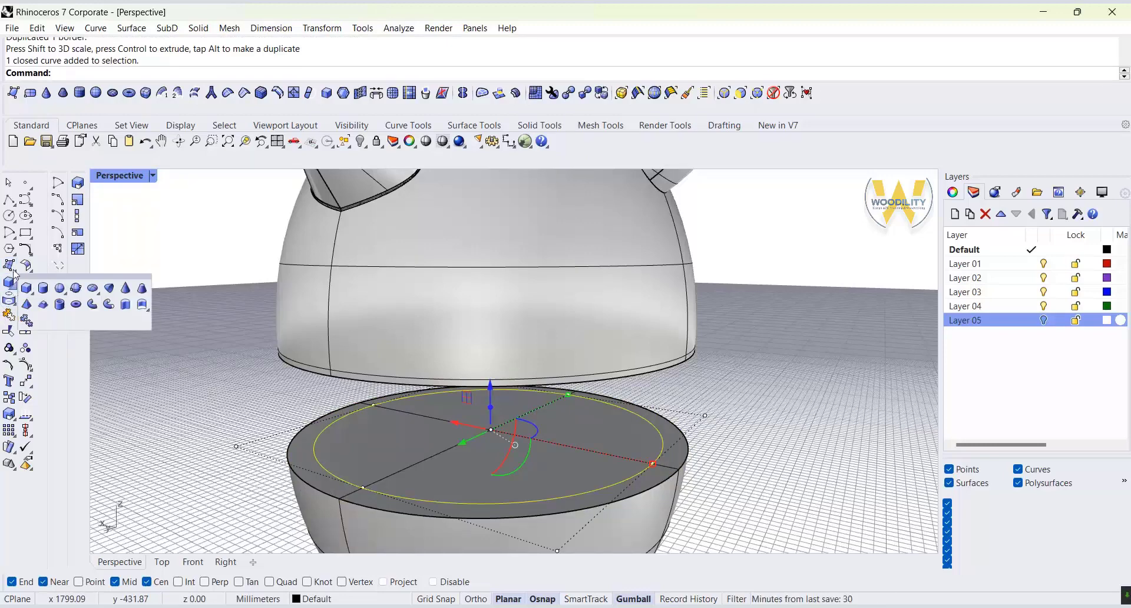
pyautogui.click(39, 276)
pyautogui.click(310, 72)
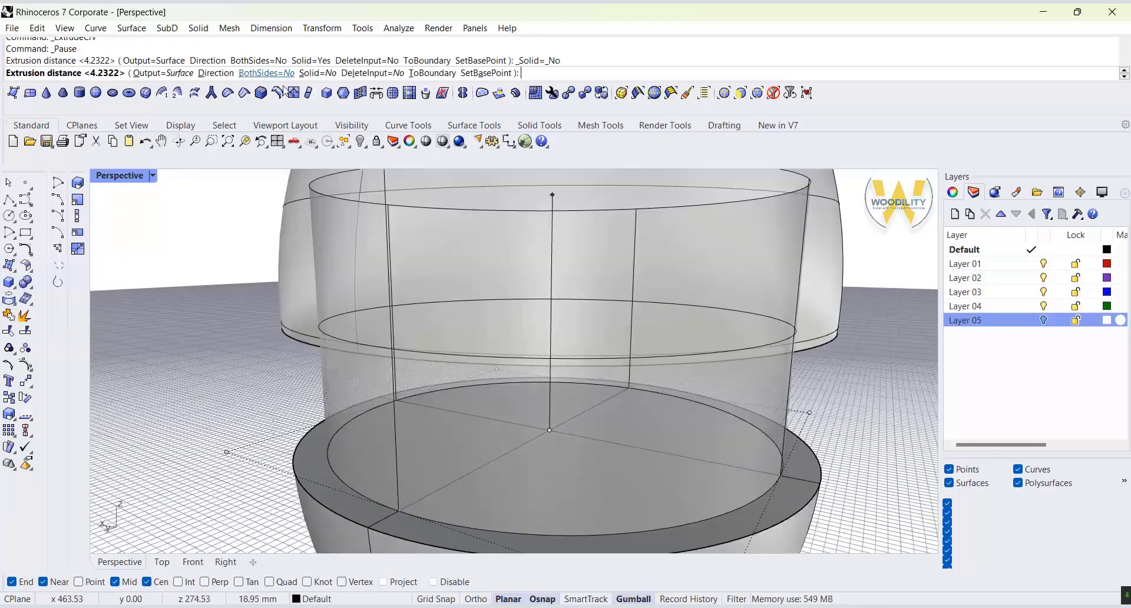
pyautogui.write('1')
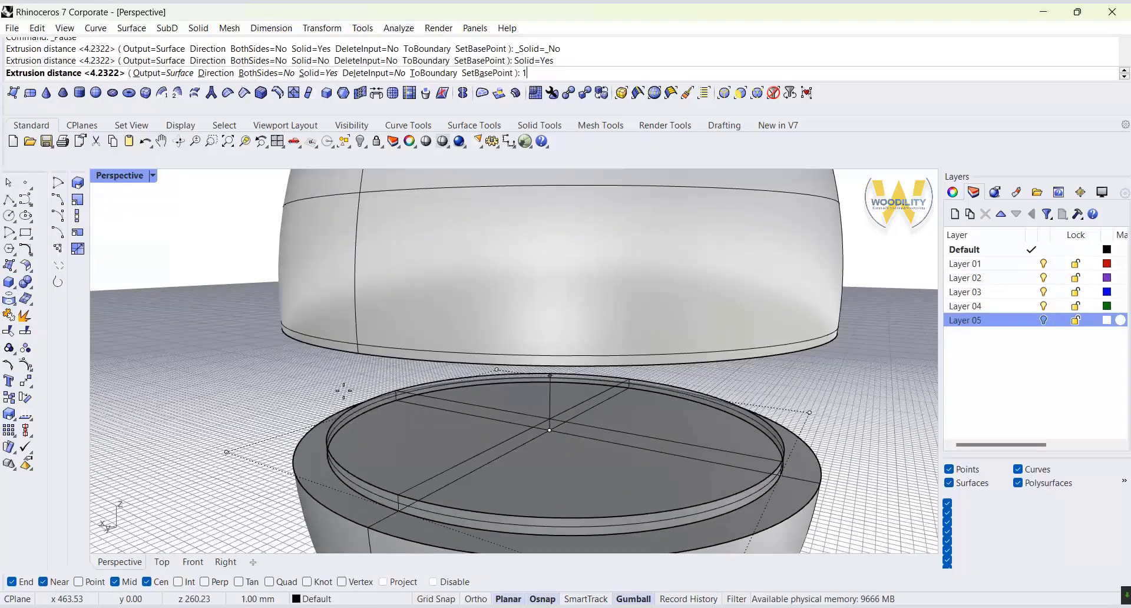
pyautogui.press('BackSpace')
pyautogui.write('2')
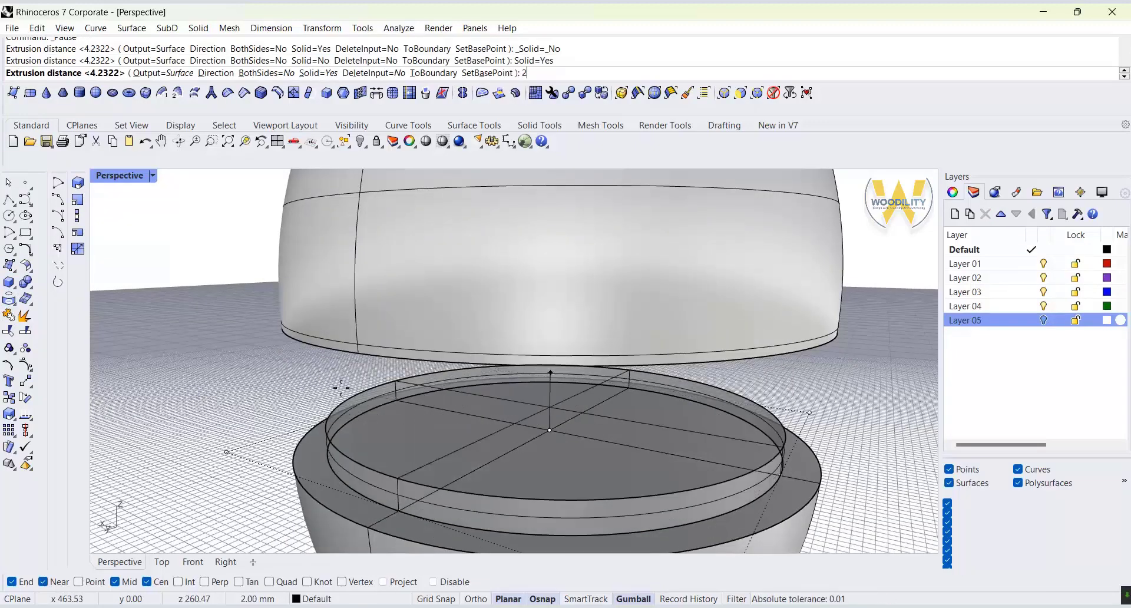
pyautogui.press('Return')
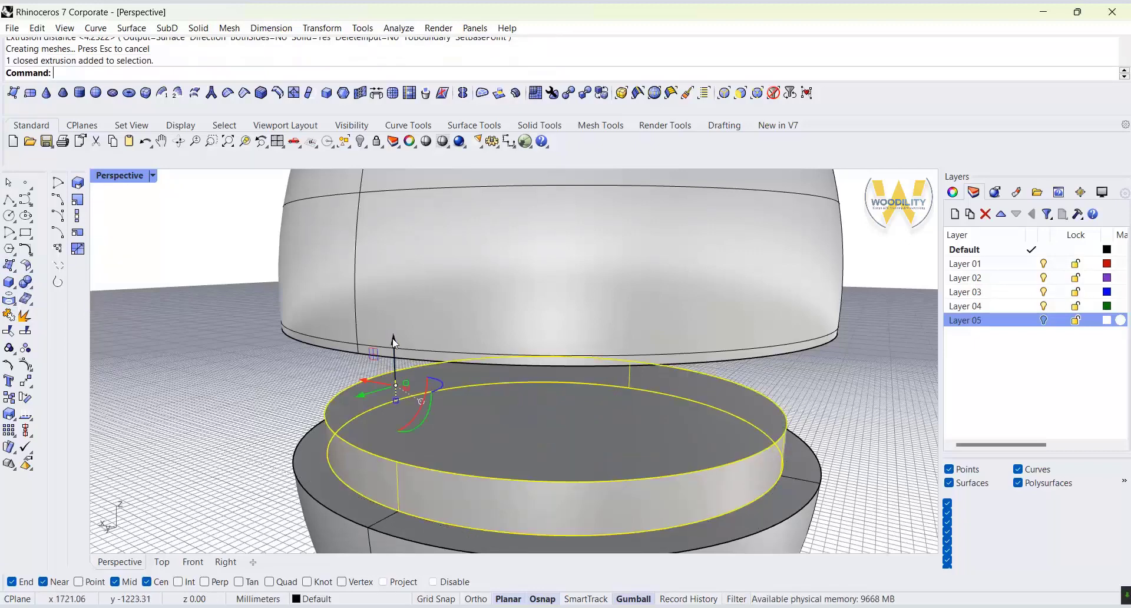
# Sink the raised disc slightly into the lower half and Boolean-union the two solids.
pyautogui.moveTo(394, 337); pyautogui.dragTo(397, 341)
pyautogui.click(815, 383)
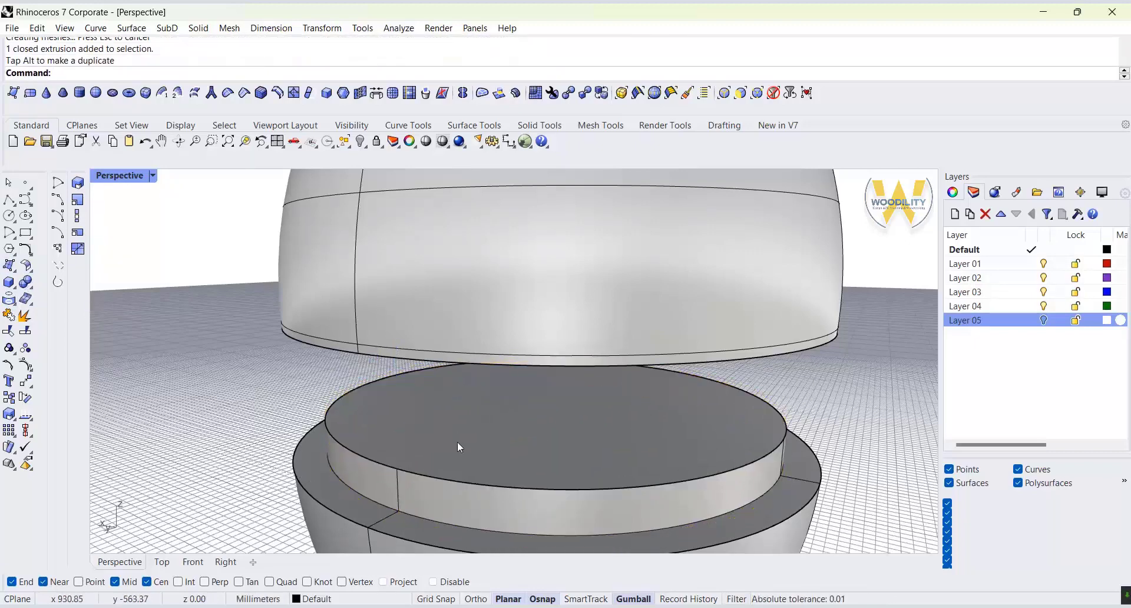
pyautogui.click(510, 493)
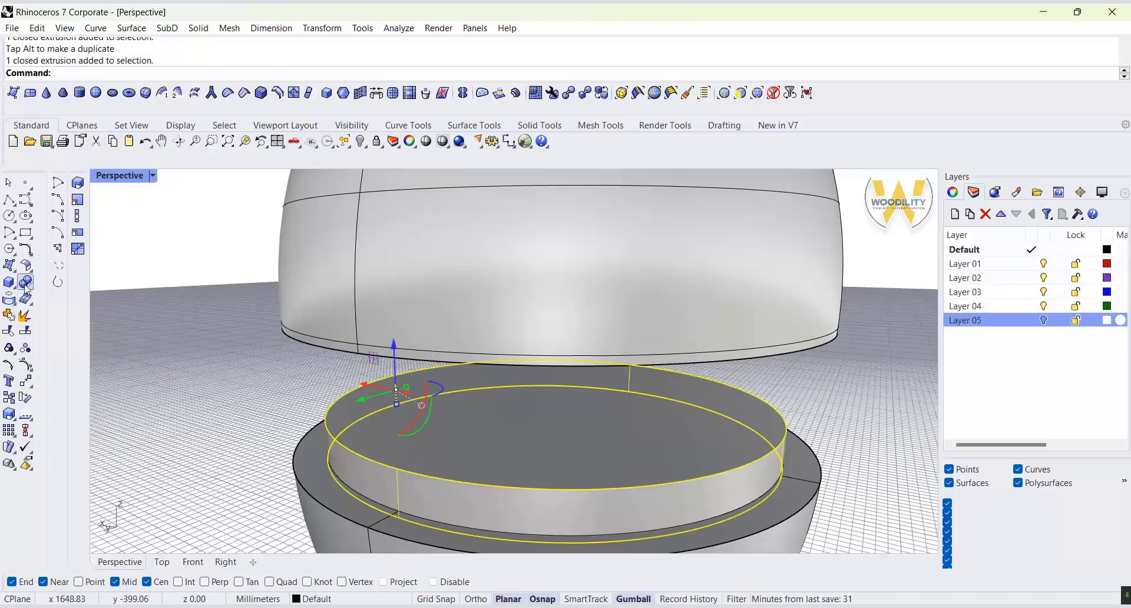
pyautogui.click(27, 284)
pyautogui.click(337, 508)
pyautogui.click(388, 455)
pyautogui.press('Return')
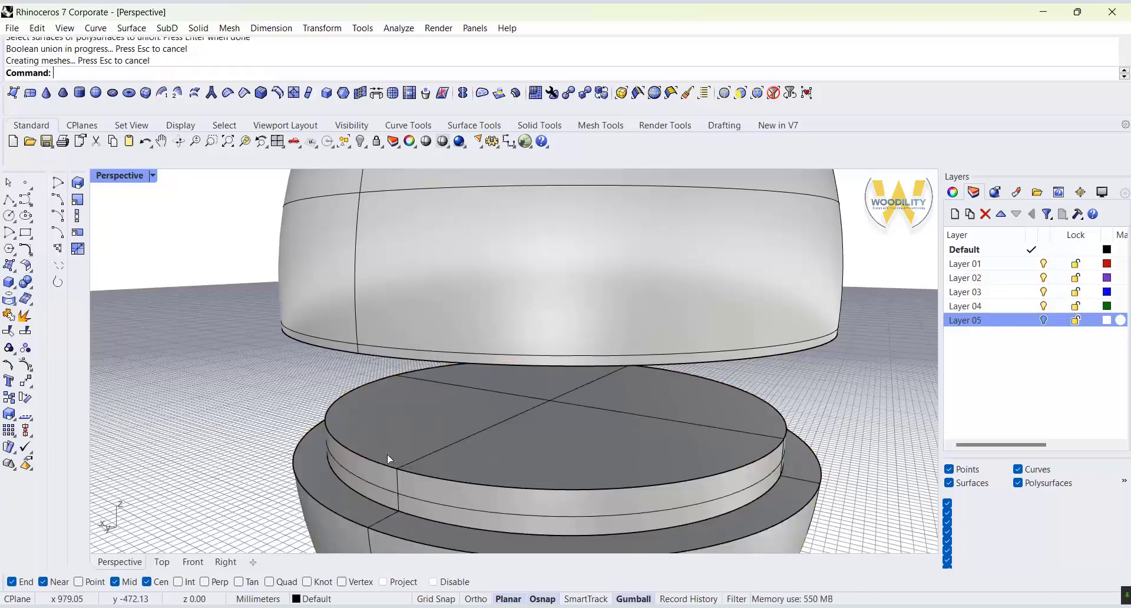
# Shell the lower half with a thickness of 1 mm, removing the top face of the raised disc.
pyautogui.click(31, 290)
pyautogui.click(125, 288)
pyautogui.click(439, 458)
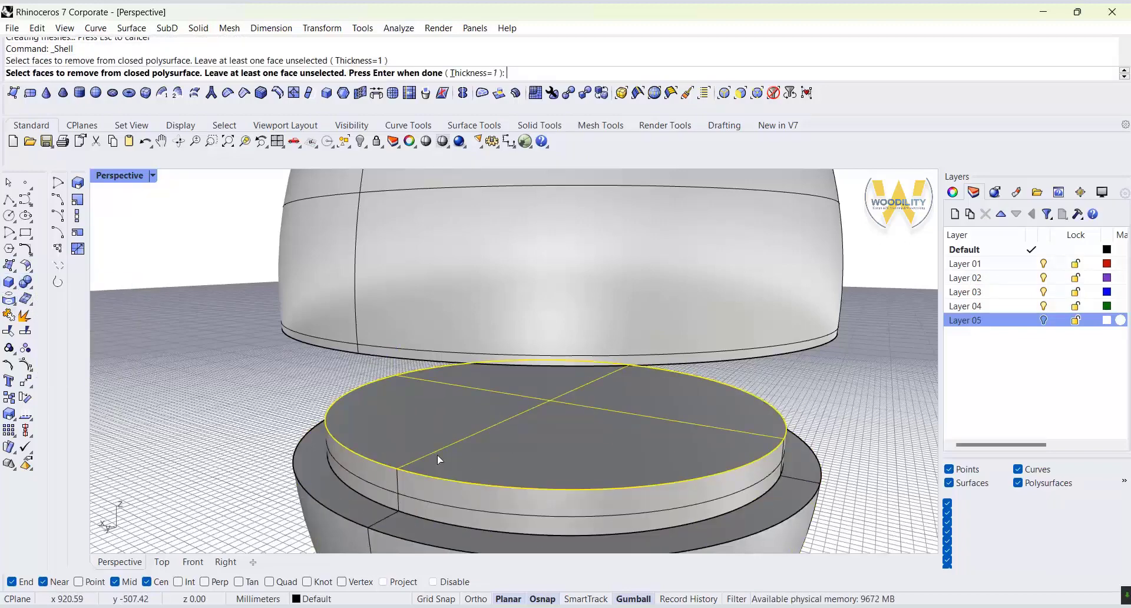
pyautogui.press('Return')
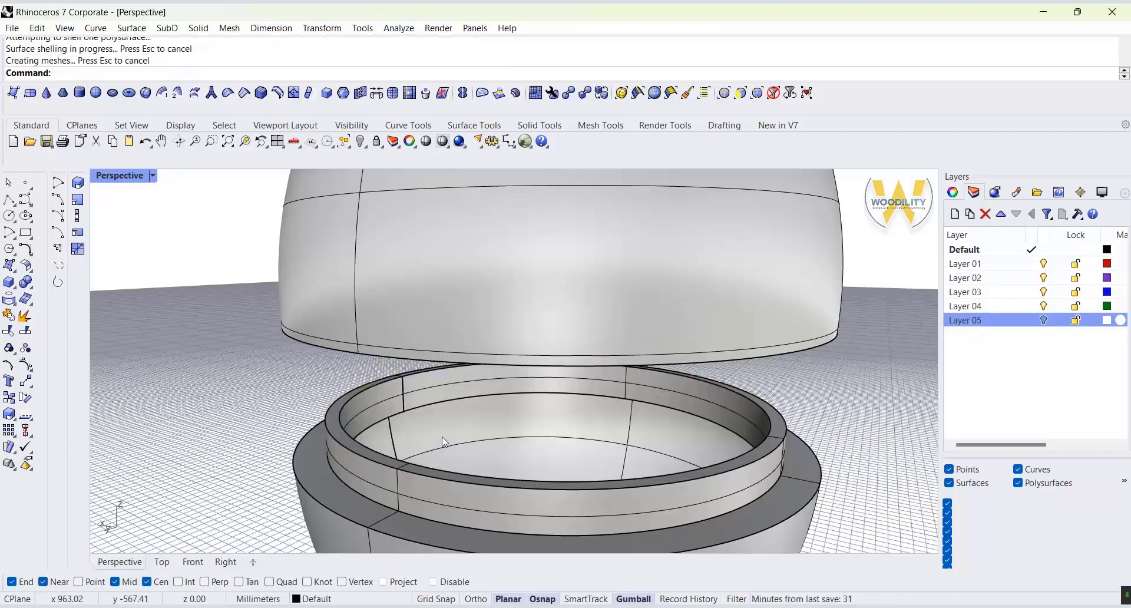
# Fillet the edge where the lower half's raised lip meets its shoulder with a radius of 0.2 mm.
pyautogui.scroll(-7, 443, 439)
pyautogui.moveTo(682, 536); pyautogui.dragTo(586, 534, button='right')
pyautogui.scroll(9, 386, 474)
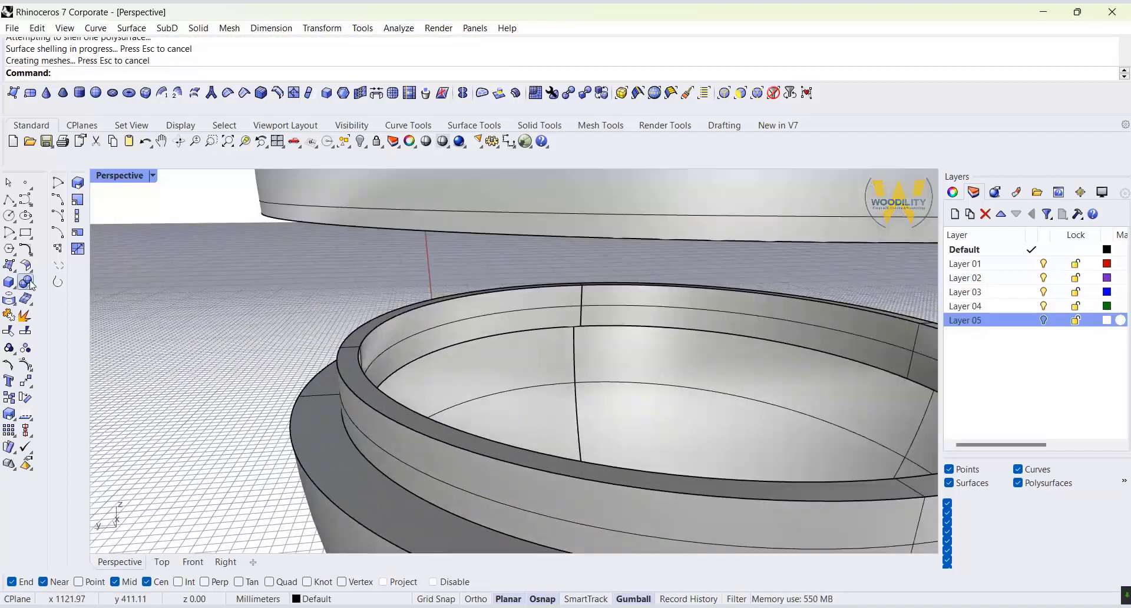
pyautogui.click(32, 287)
pyautogui.click(126, 304)
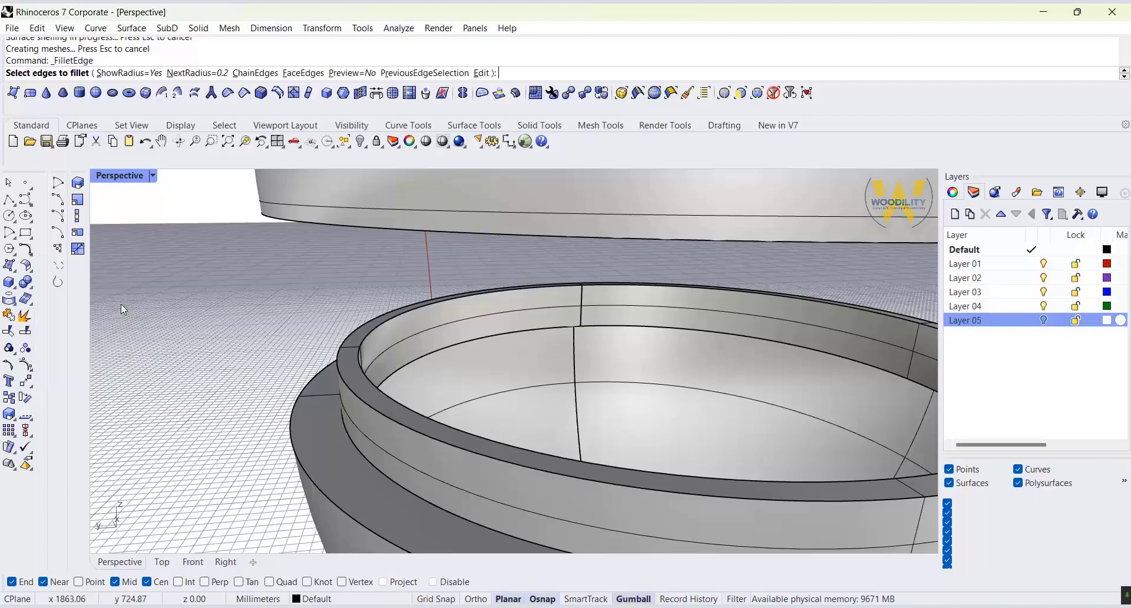
pyautogui.click(400, 488)
pyautogui.press('Return')
pyautogui.press('Return')
pyautogui.scroll(-5, 394, 440)
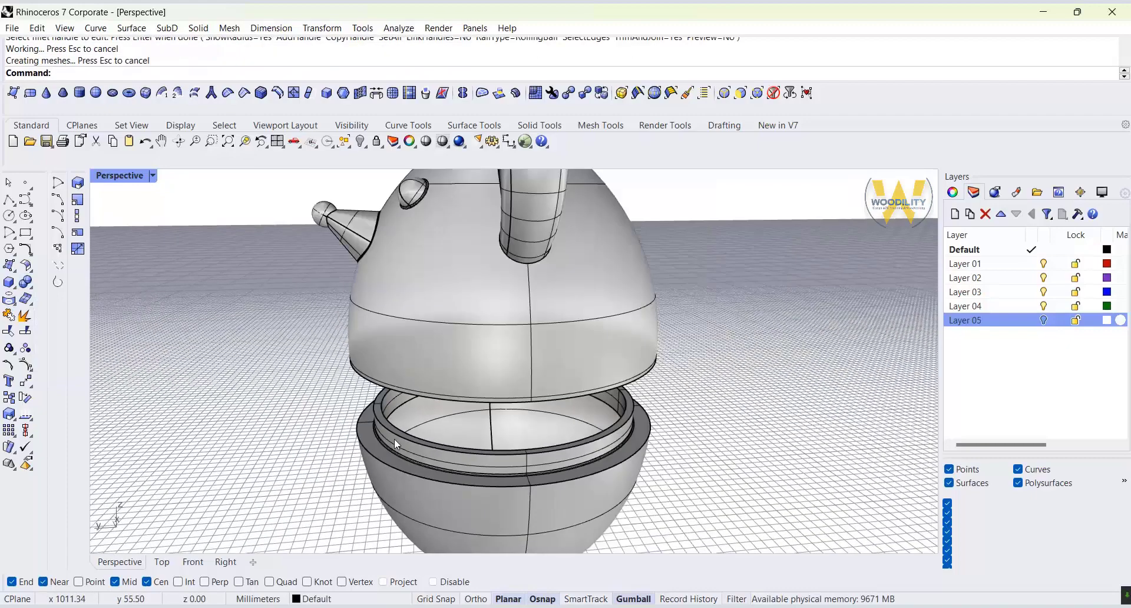
pyautogui.click(394, 439)
pyautogui.click(642, 523)
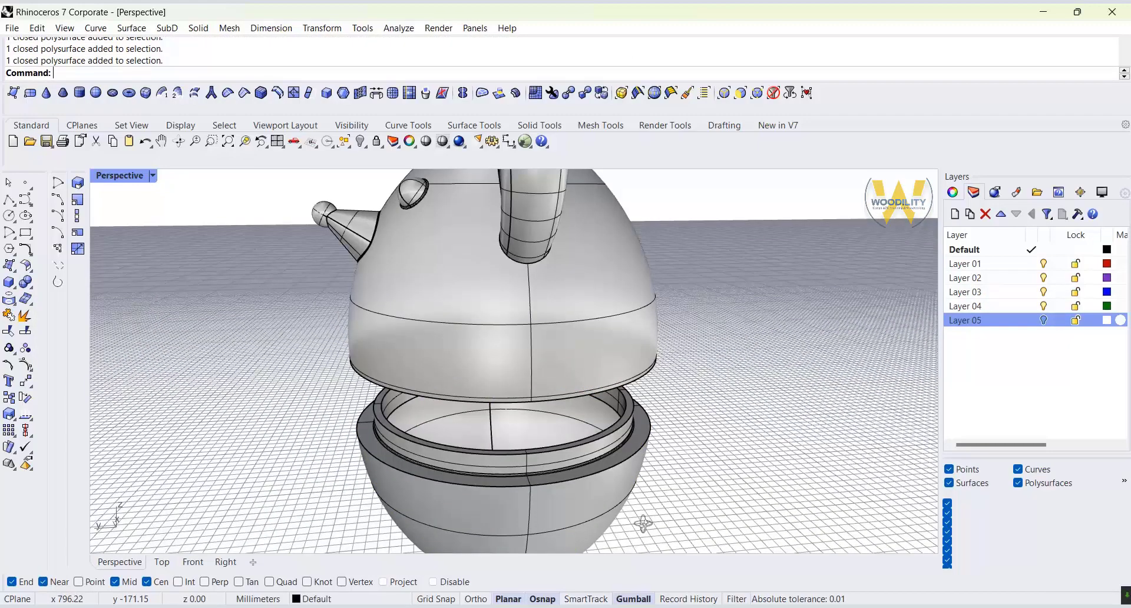
# In the Front view, move the upper half vertically with Ortho on so its bottom edge sits on the lower half's outer rim.
pyautogui.moveTo(643, 523); pyautogui.dragTo(634, 468, button='right')
pyautogui.click(473, 210)
pyautogui.click(30, 288)
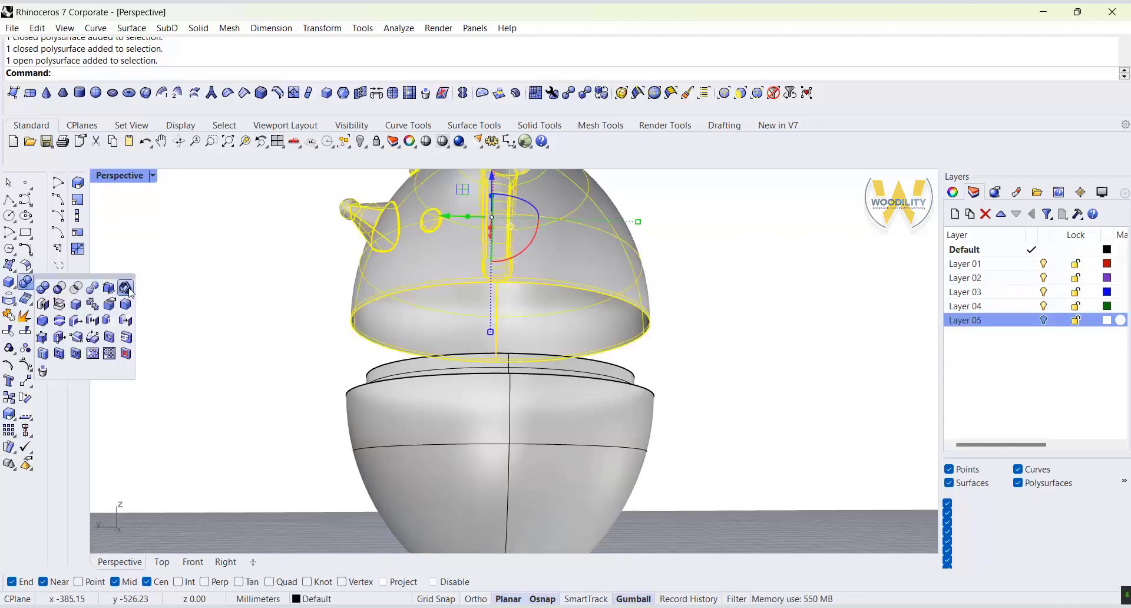
pyautogui.click(125, 287)
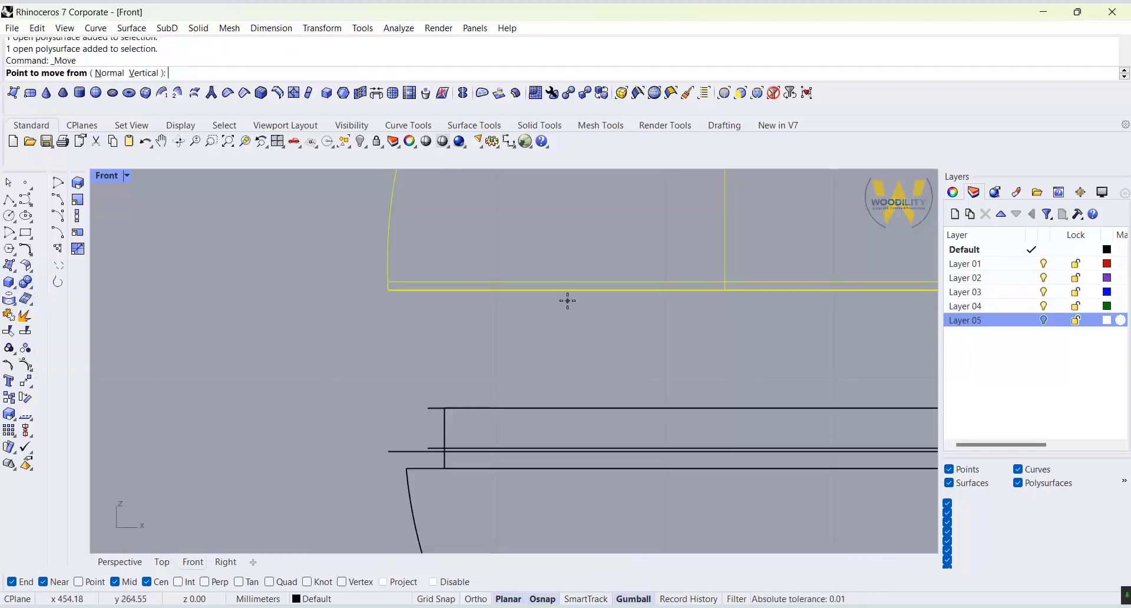
pyautogui.click(147, 582)
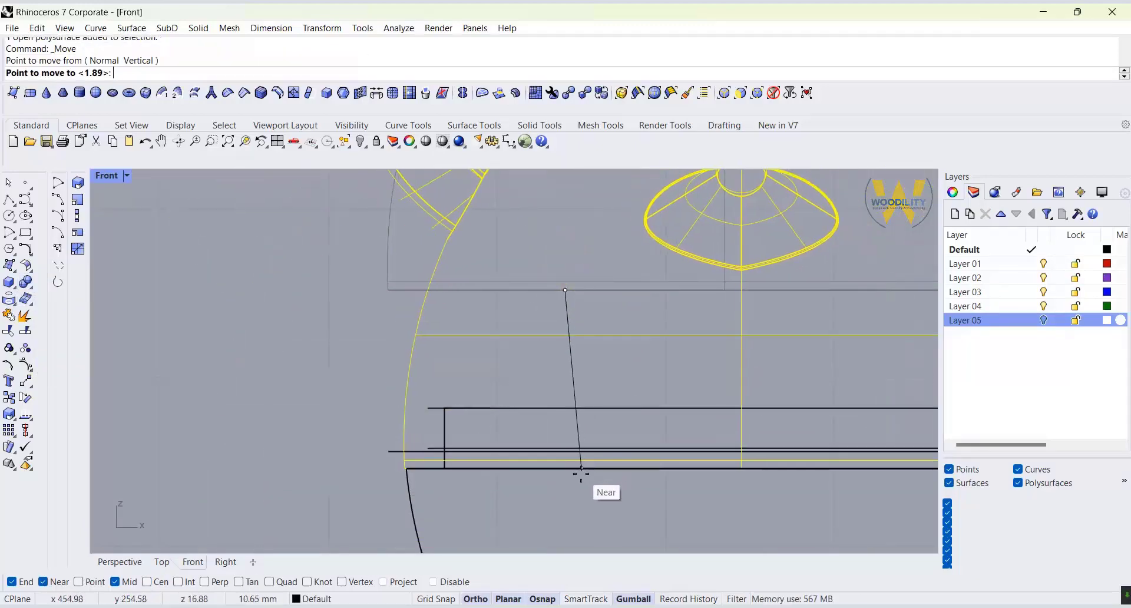
pyautogui.click(474, 598)
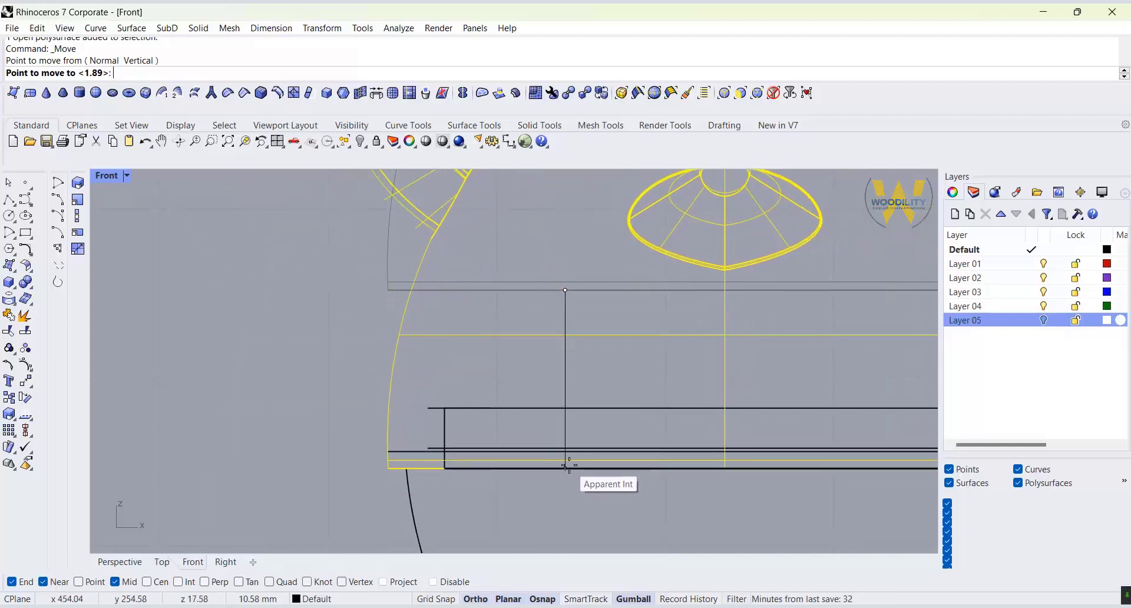
pyautogui.click(570, 470)
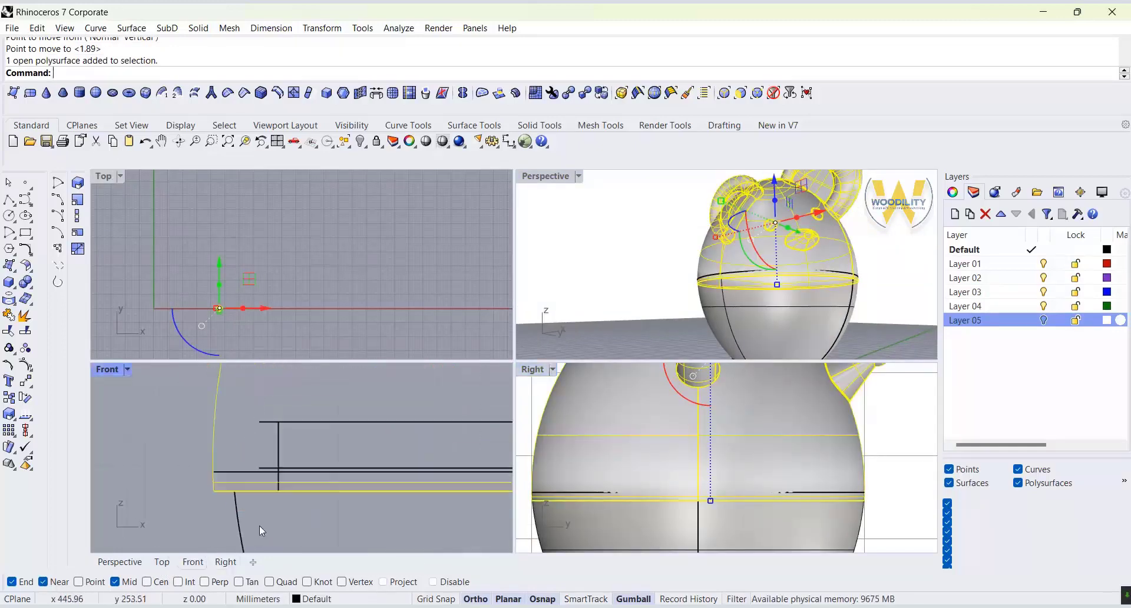
pyautogui.click(267, 484)
pyautogui.click(268, 452)
# Hide the lower half of the body to expose the upper half's underside.
pyautogui.click(904, 253)
pyautogui.moveTo(901, 255); pyautogui.dragTo(724, 245, button='right')
pyautogui.scroll(-8, 304, 415)
pyautogui.click(661, 300)
pyautogui.middleClick(787, 312)
pyautogui.click(751, 302)
pyautogui.scroll(3, 719, 232)
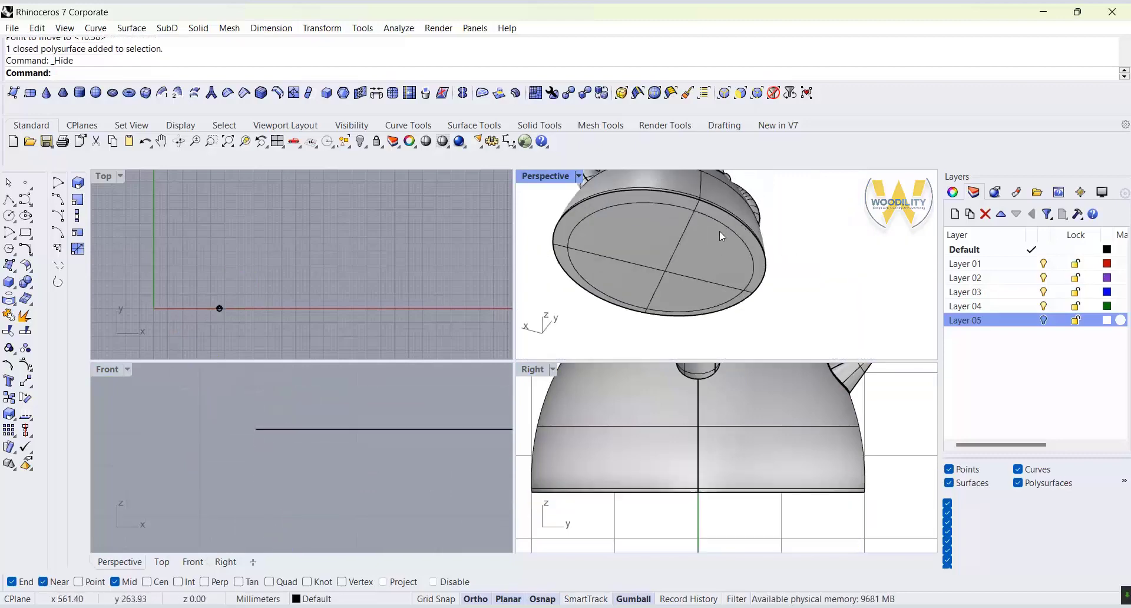
# Try to draw a diameter sphere from the centre of the upper half's underside out to its inner circle.
pyautogui.click(738, 233)
pyautogui.click(763, 266)
pyautogui.scroll(-8, 408, 434)
pyautogui.moveTo(360, 432); pyautogui.dragTo(254, 464, button='right')
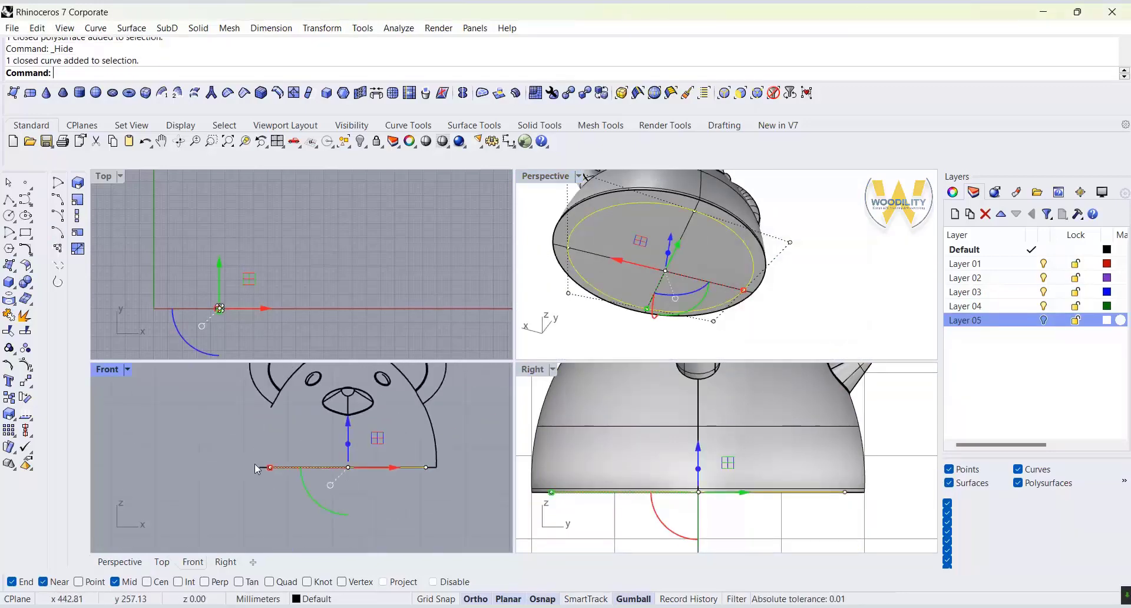
pyautogui.click(11, 286)
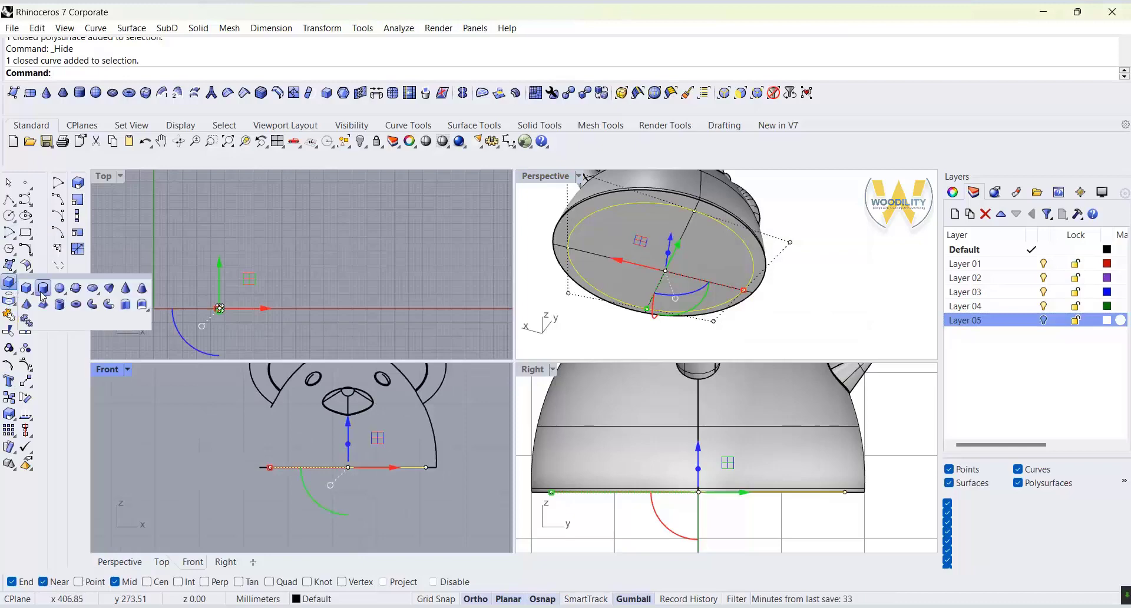
pyautogui.click(76, 288)
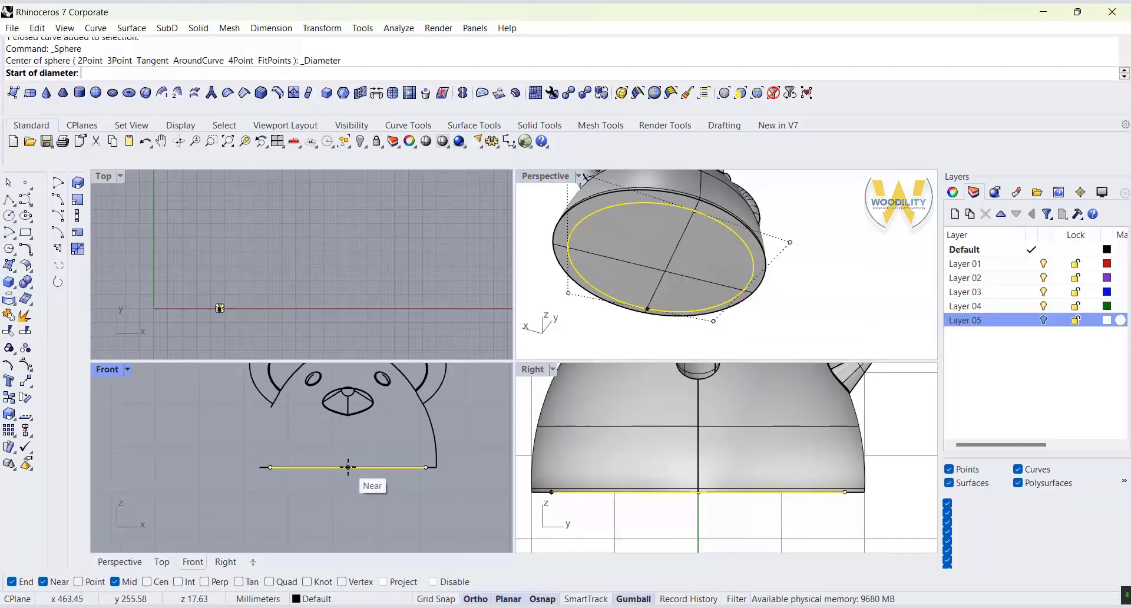
pyautogui.scroll(20, 219, 315)
pyautogui.moveTo(298, 202); pyautogui.dragTo(290, 301, button='right')
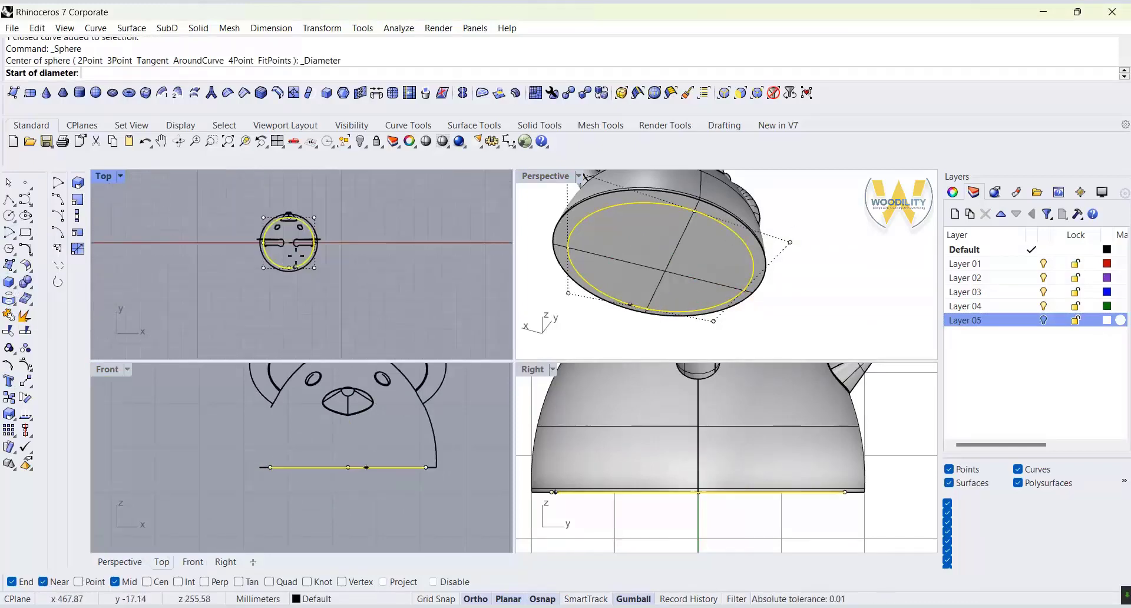
pyautogui.scroll(3, 290, 253)
pyautogui.click(146, 581)
pyautogui.click(286, 235)
pyautogui.scroll(3, 307, 448)
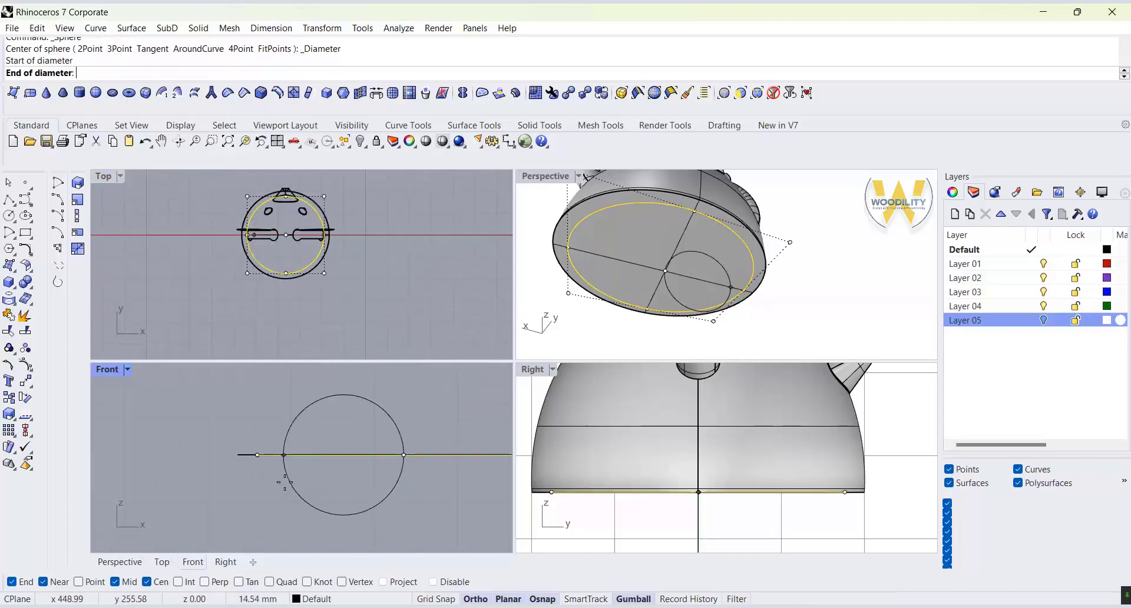
pyautogui.click(147, 581)
pyautogui.click(251, 448)
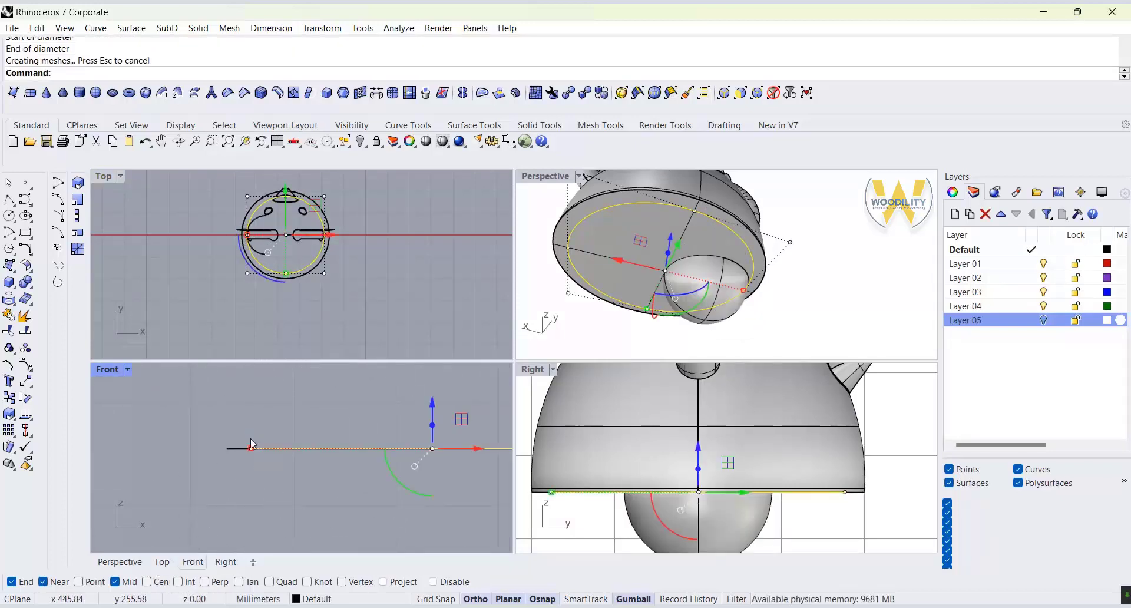
# Delete the small off-centre sphere below the upper half.
pyautogui.scroll(-6, 268, 475)
pyautogui.click(723, 311)
pyautogui.press('Delete')
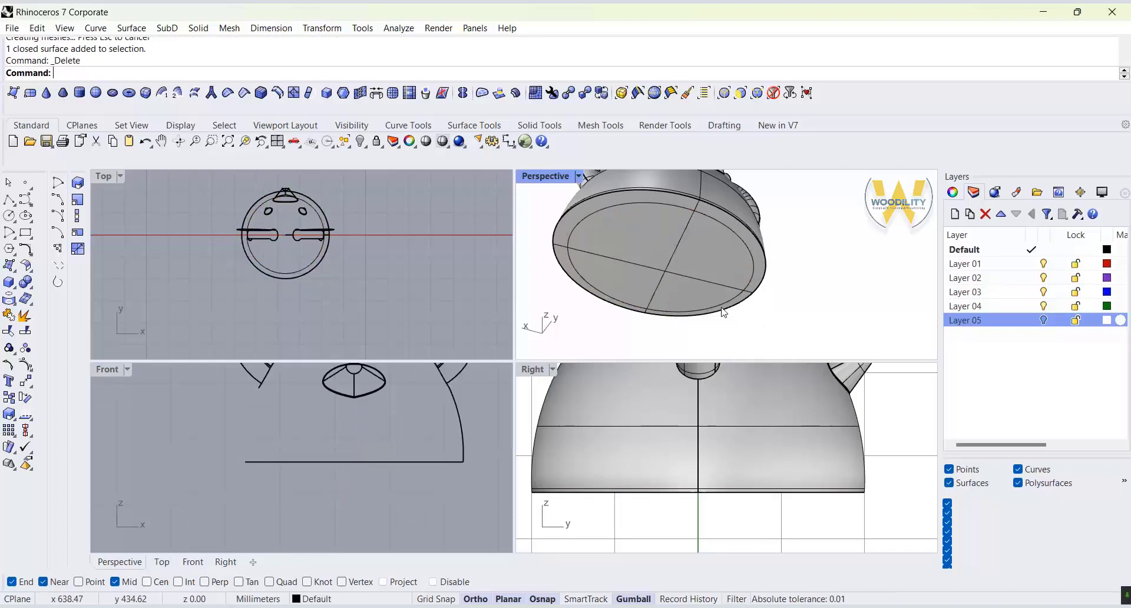
# Draw a sphere by diameter between opposite points of the inner circle on the upper half's underside.
pyautogui.click(13, 288)
pyautogui.click(79, 290)
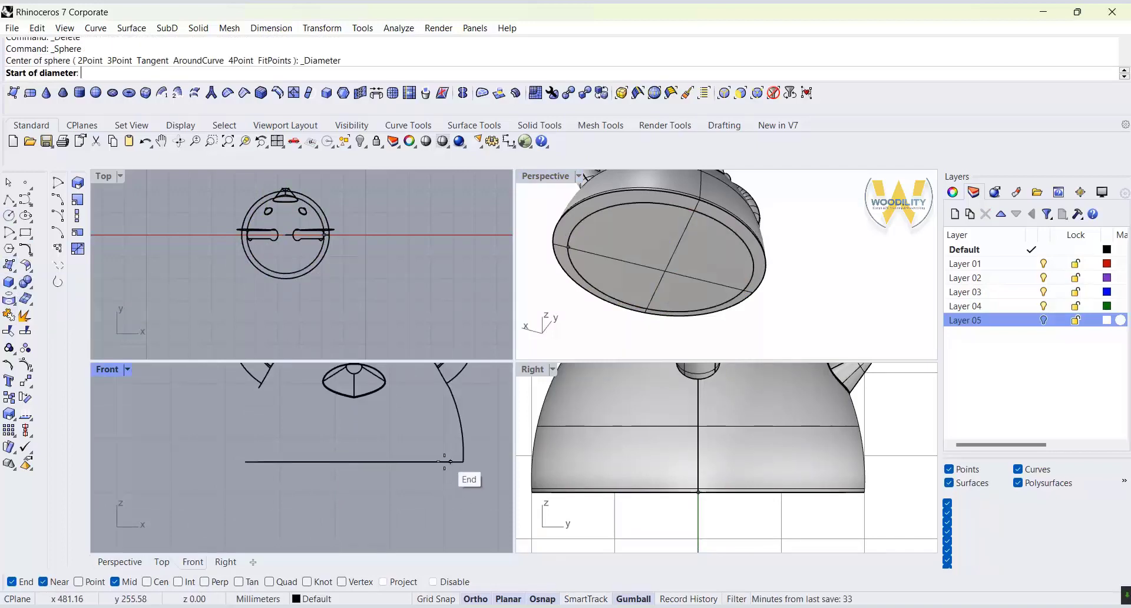
pyautogui.click(753, 291)
pyautogui.click(567, 243)
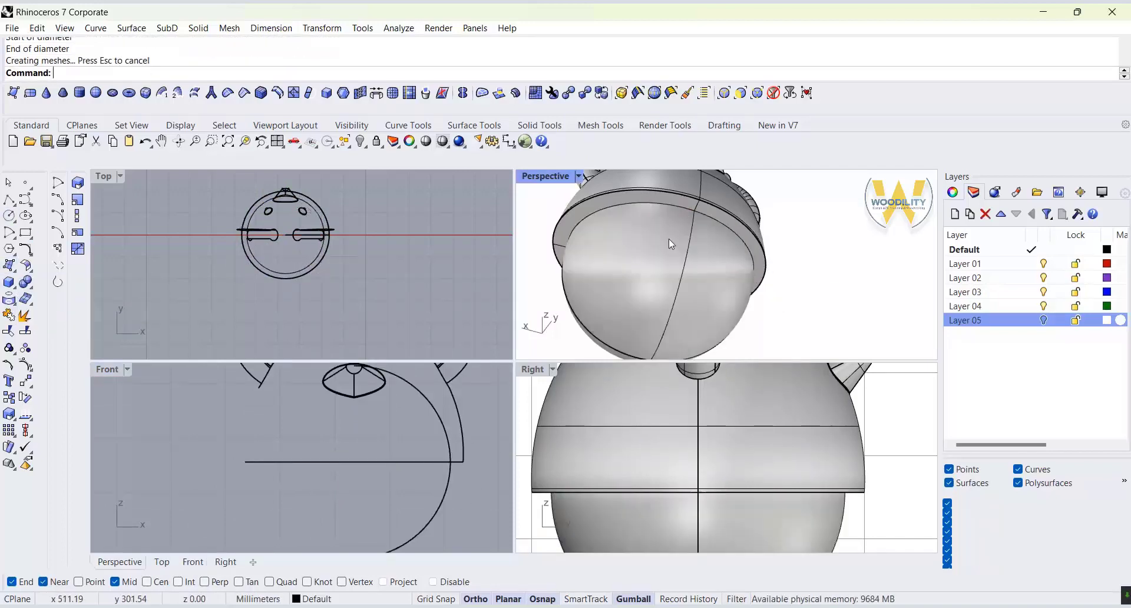
# Subtract the sphere from the upper half with a Boolean difference to hollow out its underside.
pyautogui.moveTo(669, 239); pyautogui.dragTo(725, 282, button='right')
pyautogui.click(725, 275)
pyautogui.doubleClick(534, 176)
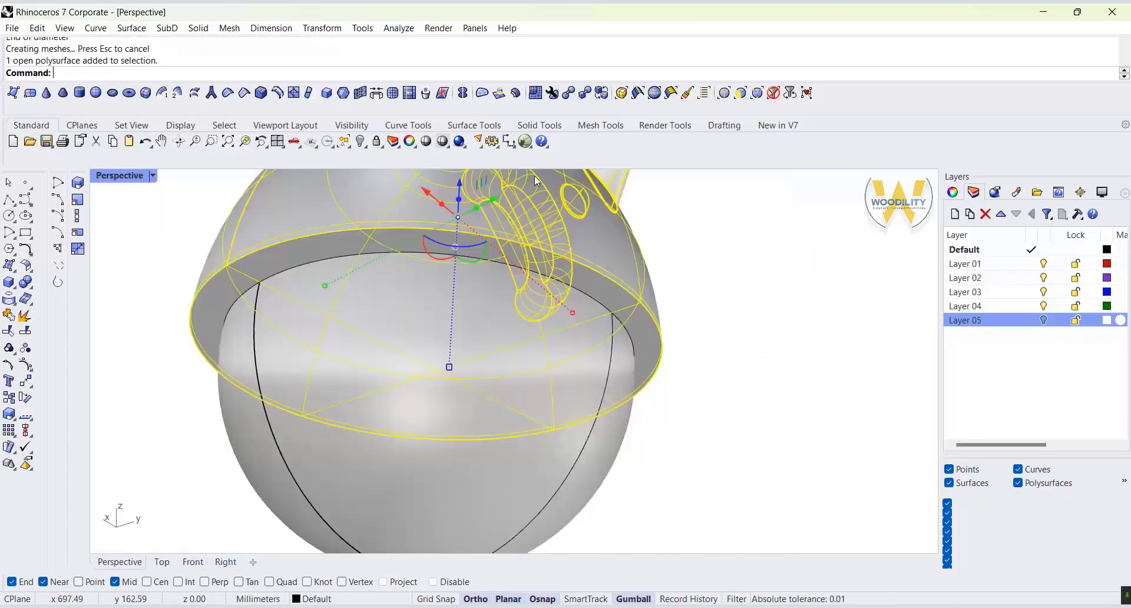
pyautogui.click(31, 287)
pyautogui.click(60, 288)
pyautogui.click(447, 312)
pyautogui.rightClick(447, 324)
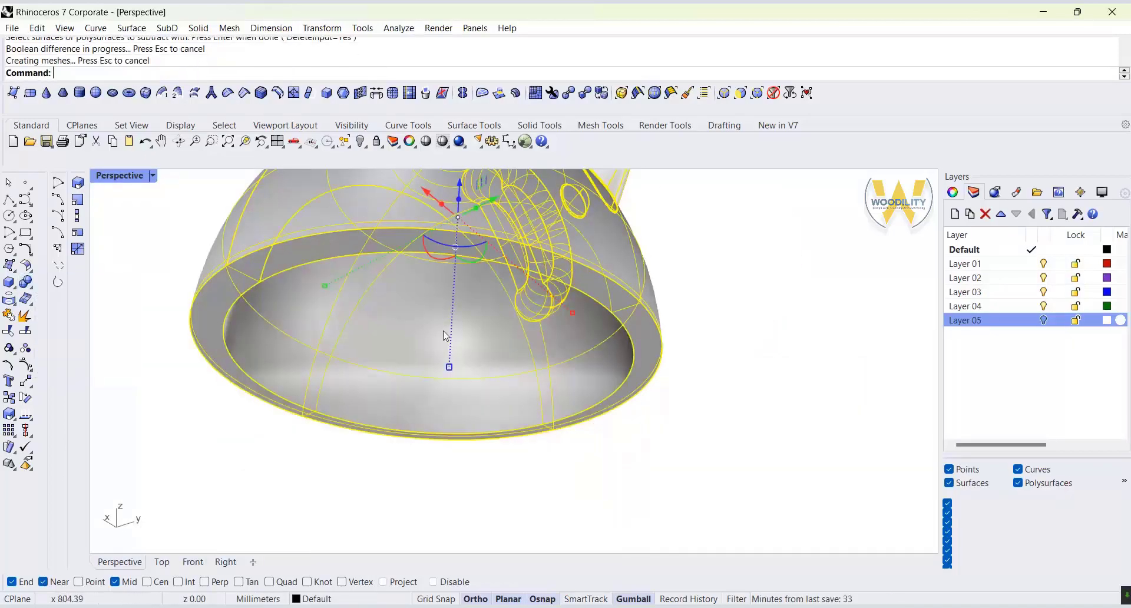
# Show the hidden lower half again beneath the hollowed upper half.
pyautogui.click(730, 453)
pyautogui.moveTo(730, 454); pyautogui.dragTo(704, 545, button='right')
pyautogui.scroll(-6, 505, 414)
pyautogui.middleClick(603, 460)
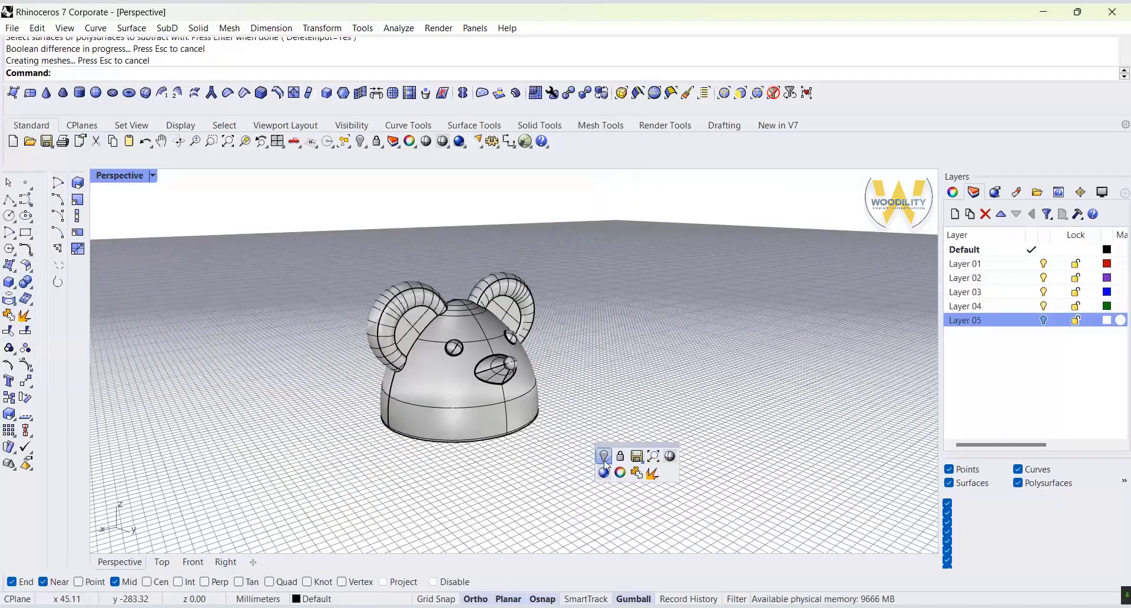
pyautogui.click(607, 460)
pyautogui.scroll(-5, 613, 472)
pyautogui.scroll(5, 528, 365)
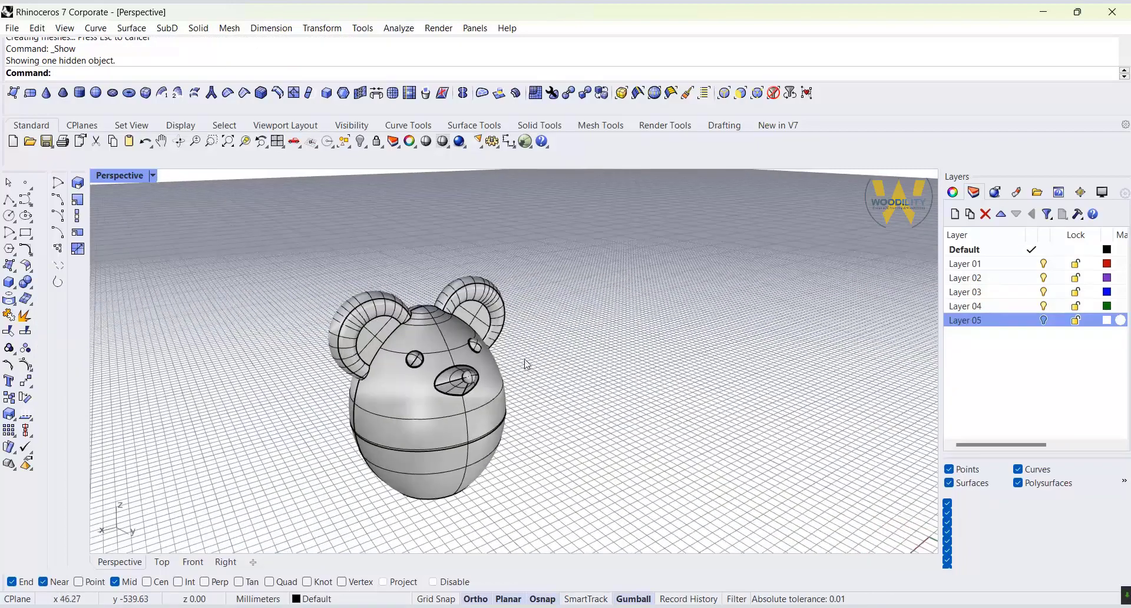
# Duplicate both halves of the character along the X axis so the copy stands beside the original.
pyautogui.moveTo(556, 250); pyautogui.dragTo(254, 508)
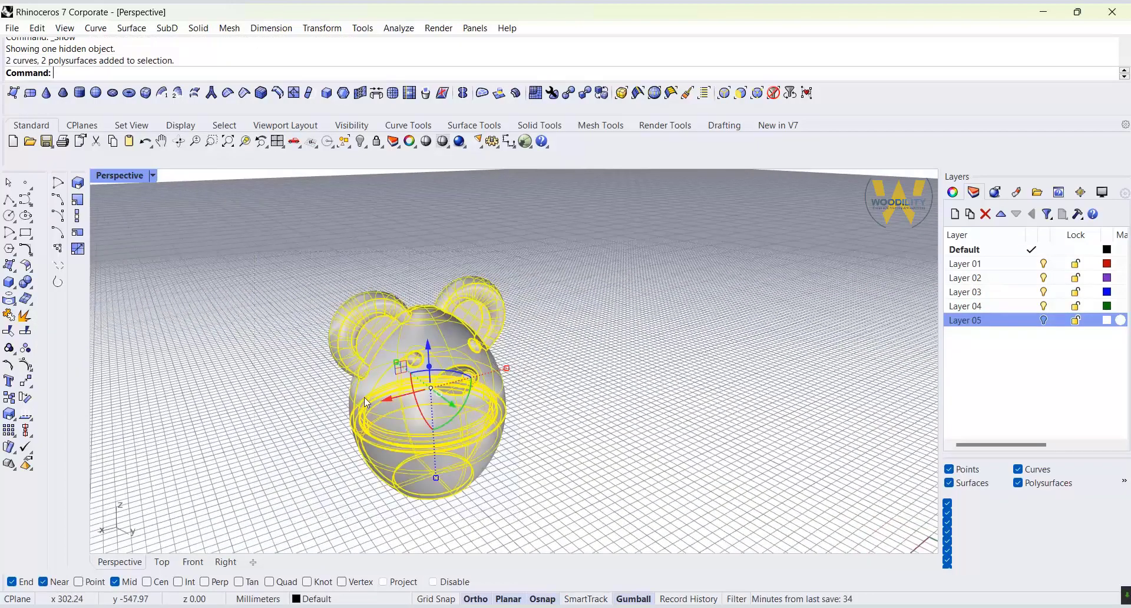
pyautogui.keyDown('alt'); pyautogui.moveTo(384, 402); pyautogui.dragTo(576, 353); pyautogui.keyUp('alt')
pyautogui.press('Escape')
# Raise the copy's upper half vertically to open a gap above its lower half.
pyautogui.click(627, 338)
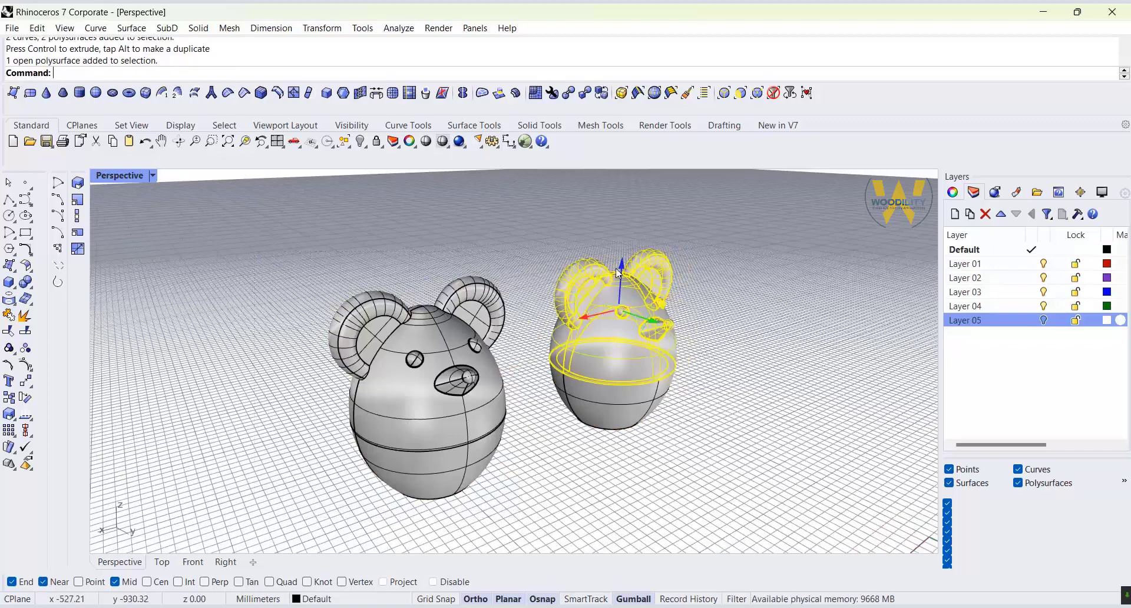
pyautogui.moveTo(623, 264); pyautogui.dragTo(603, 193)
pyautogui.press('Escape')
# Draw a sphere by diameter across the inner rim of the copied lower half's opening.
pyautogui.scroll(8, 657, 344)
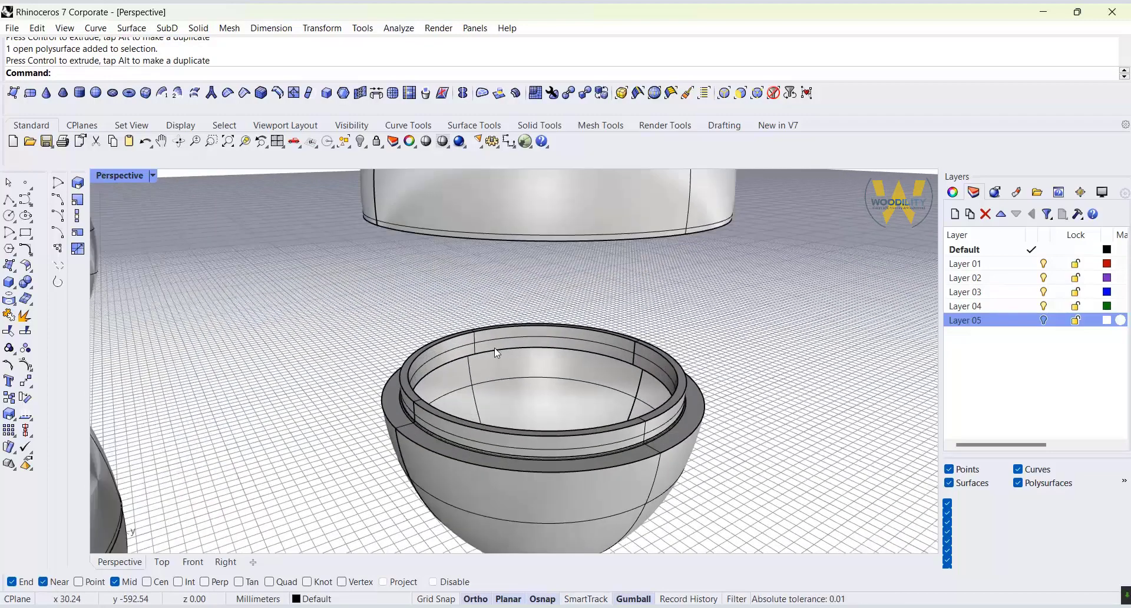
pyautogui.click(12, 287)
pyautogui.click(78, 288)
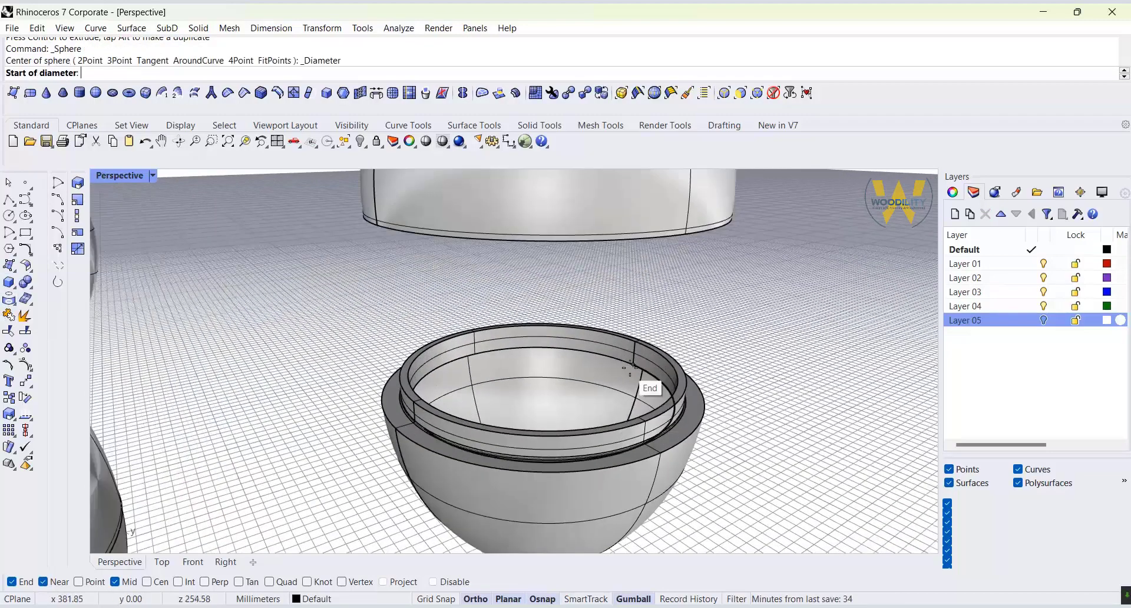
pyautogui.click(633, 365)
pyautogui.moveTo(642, 407); pyautogui.dragTo(612, 433, button='right')
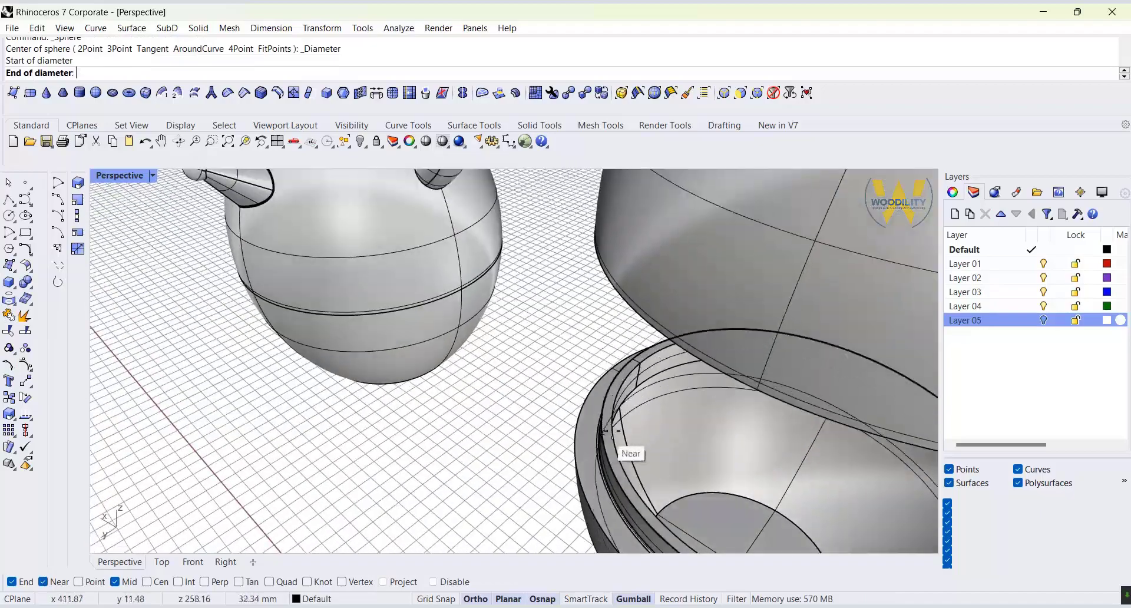
pyautogui.click(625, 377)
# Set the Perspective view's display mode to Rendered with both characters in view.
pyautogui.scroll(-10, 692, 423)
pyautogui.moveTo(692, 423); pyautogui.dragTo(556, 390, button='right')
pyautogui.click(152, 176)
pyautogui.click(189, 149)
pyautogui.moveTo(333, 484); pyautogui.dragTo(328, 493, button='right')
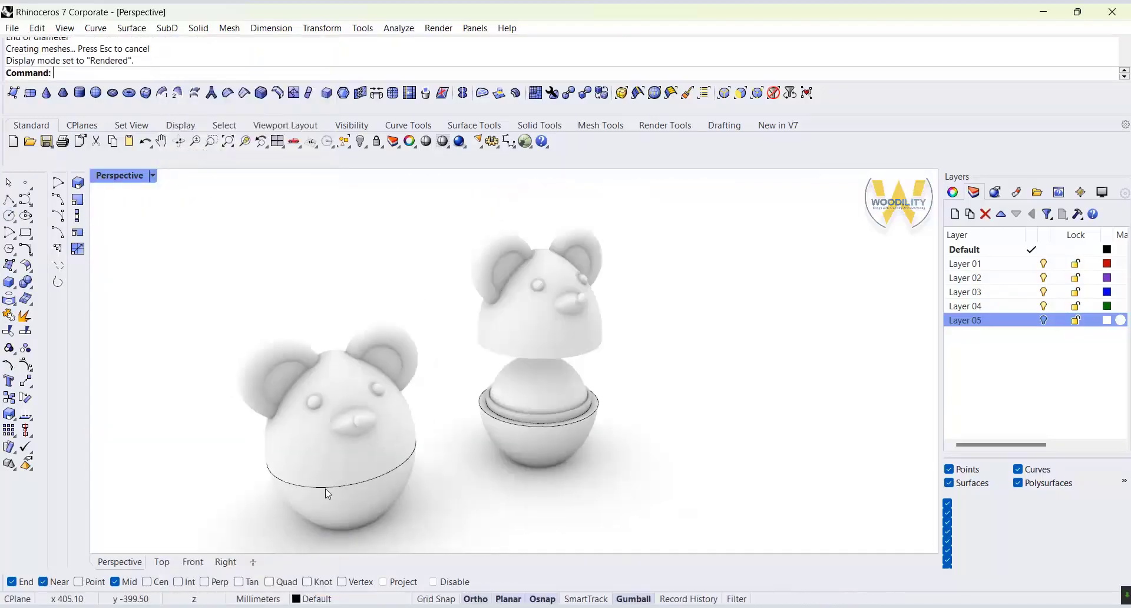
# Exclude polysurfaces from selection, then hide the leftover curves and the sphere around both characters.
pyautogui.click(1017, 469)
pyautogui.click(1018, 483)
pyautogui.moveTo(148, 208); pyautogui.dragTo(643, 523)
pyautogui.hotkey('ctrl', 'h')
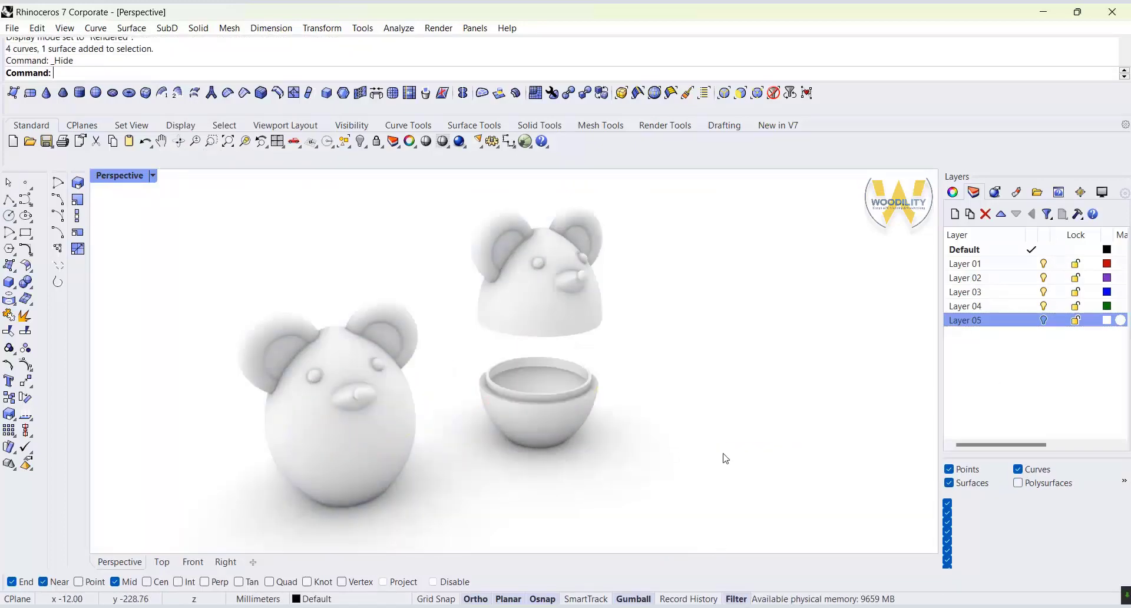